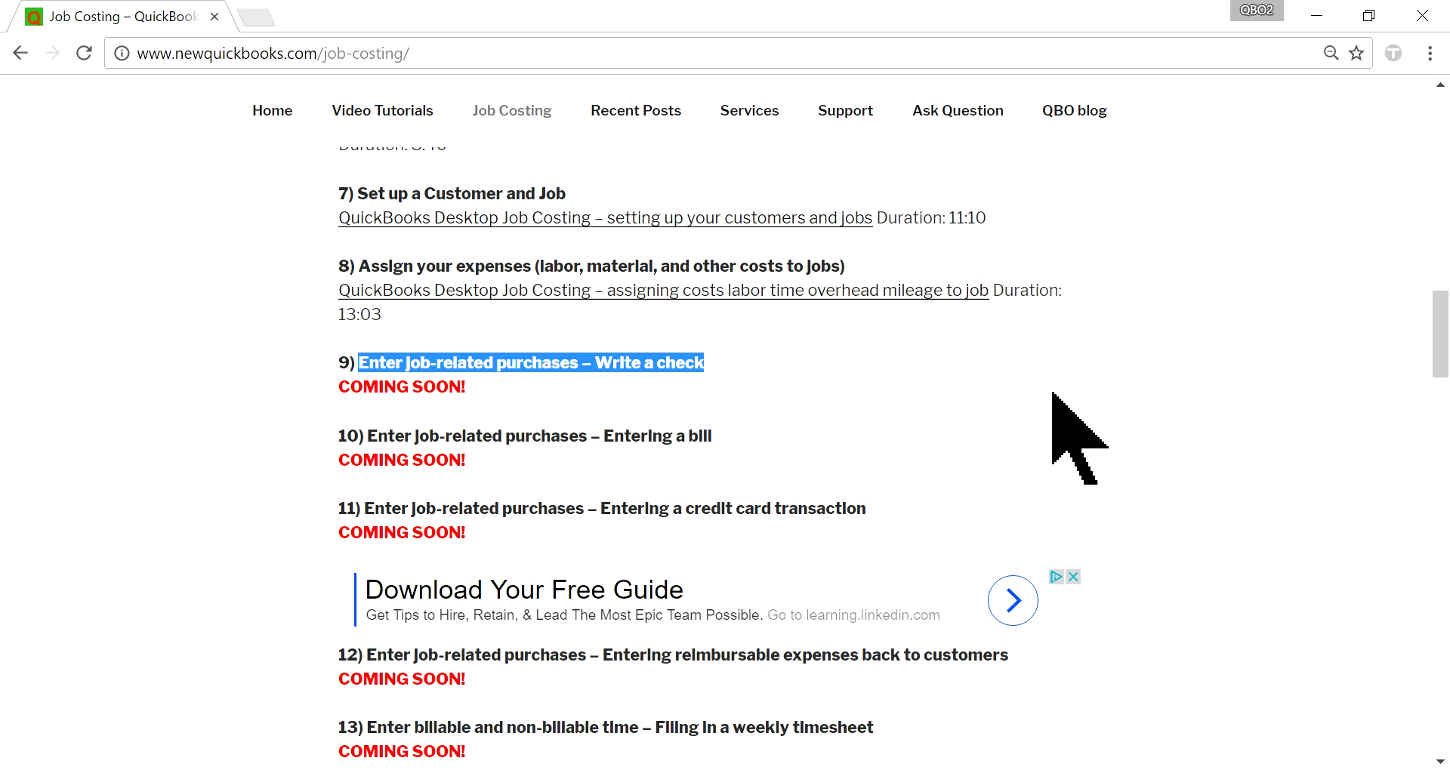
# - Review the step-by-step list of job costing video tutorials, including the entry on writing a check for job-related purchases
pyautogui.scroll(5, 1052, 427)
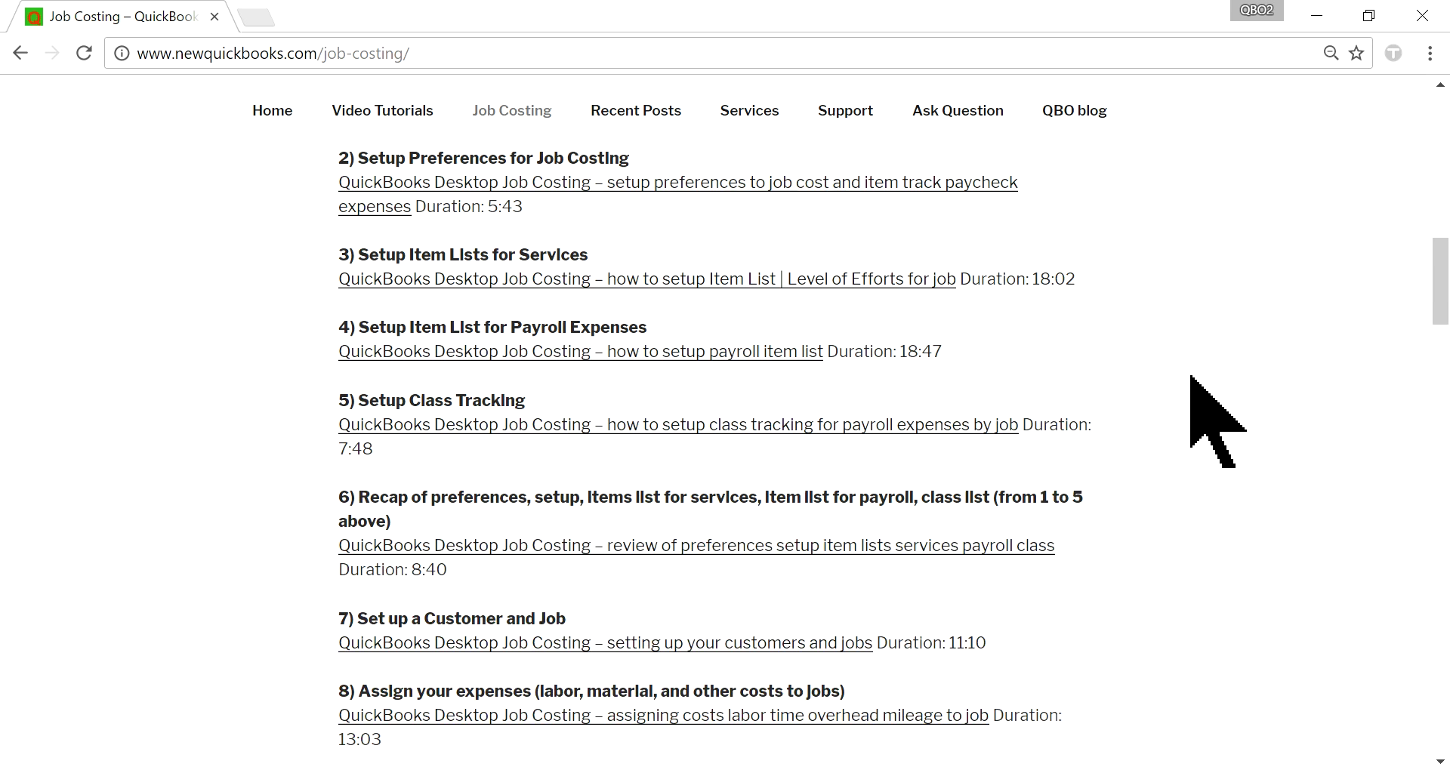
pyautogui.scroll(12, 1220, 419)
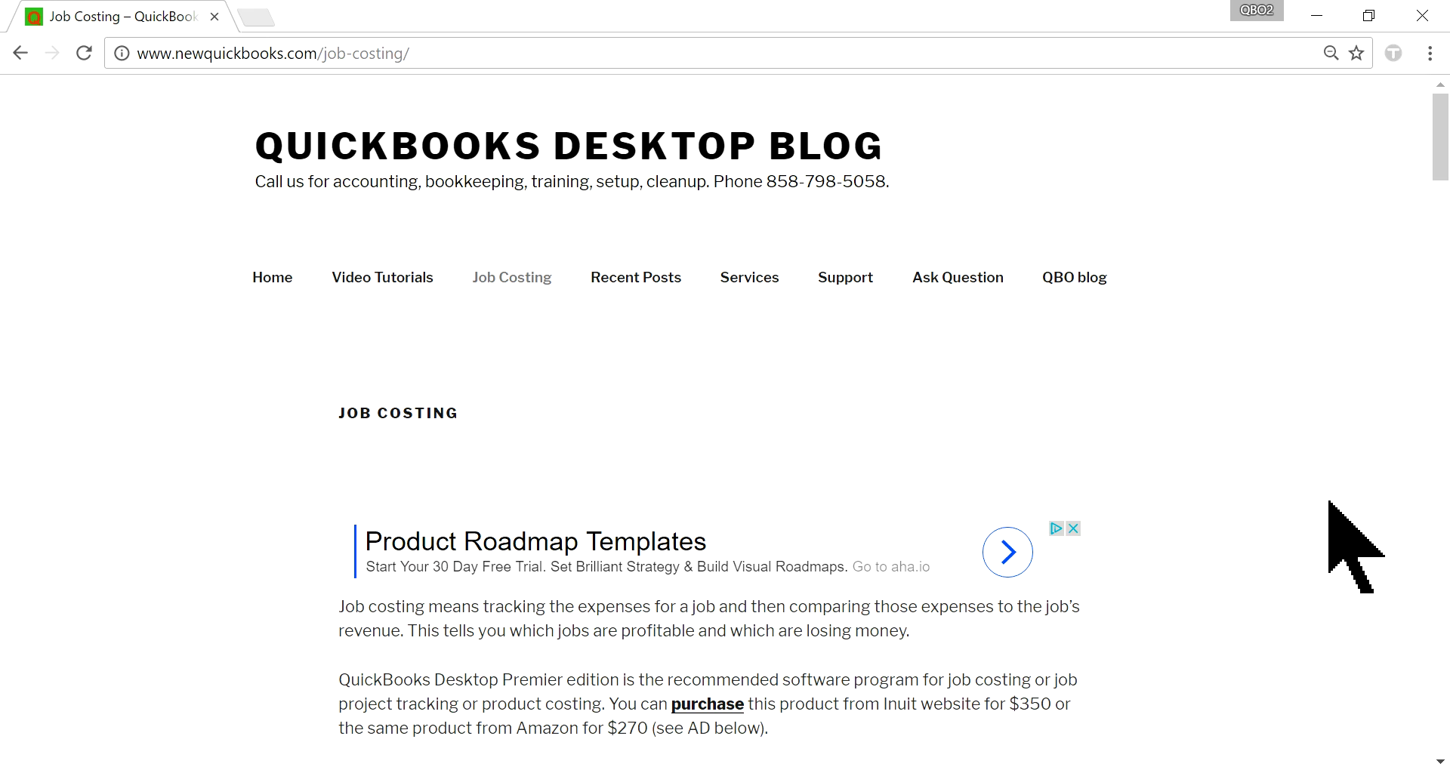
pyautogui.scroll(-5, 1246, 502)
pyautogui.scroll(-7, 1237, 486)
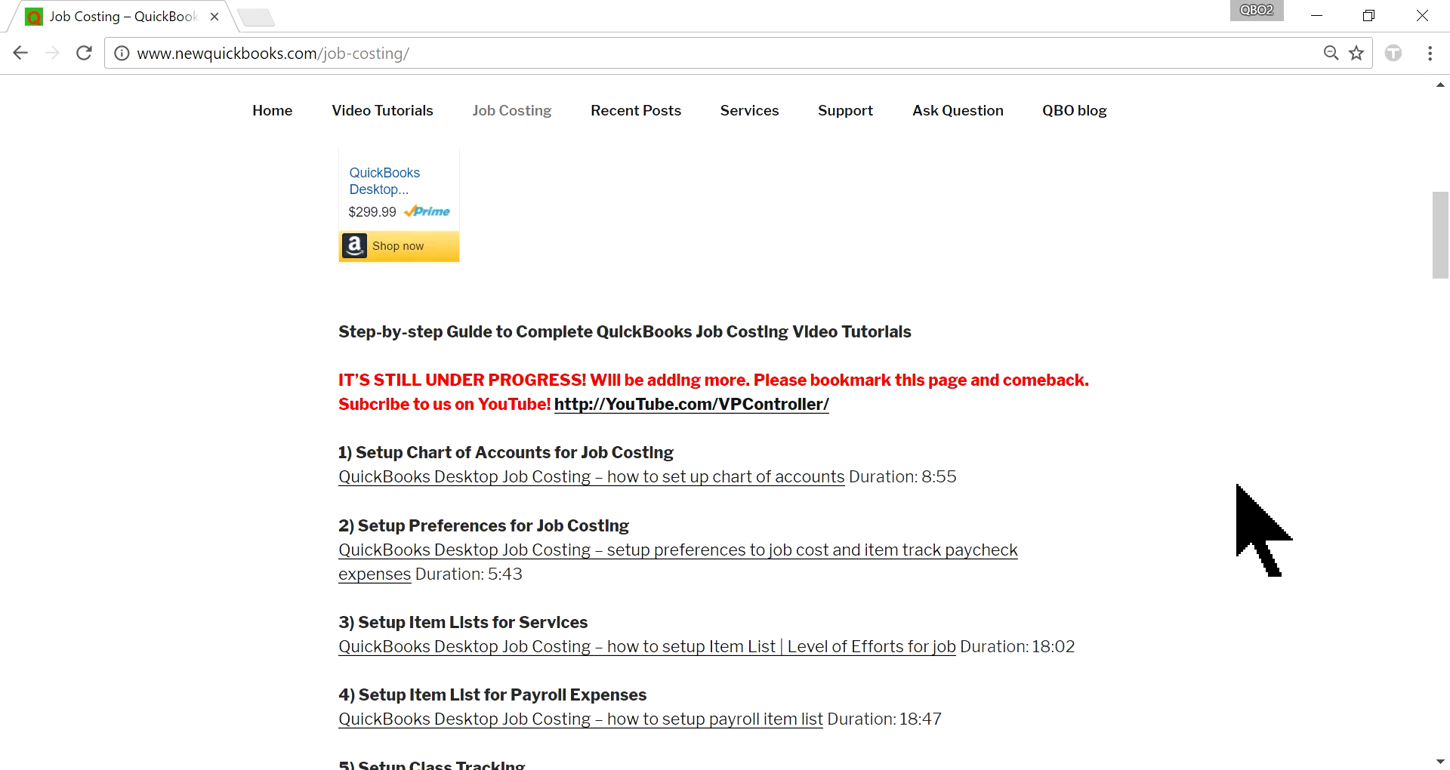
pyautogui.scroll(-5, 1239, 487)
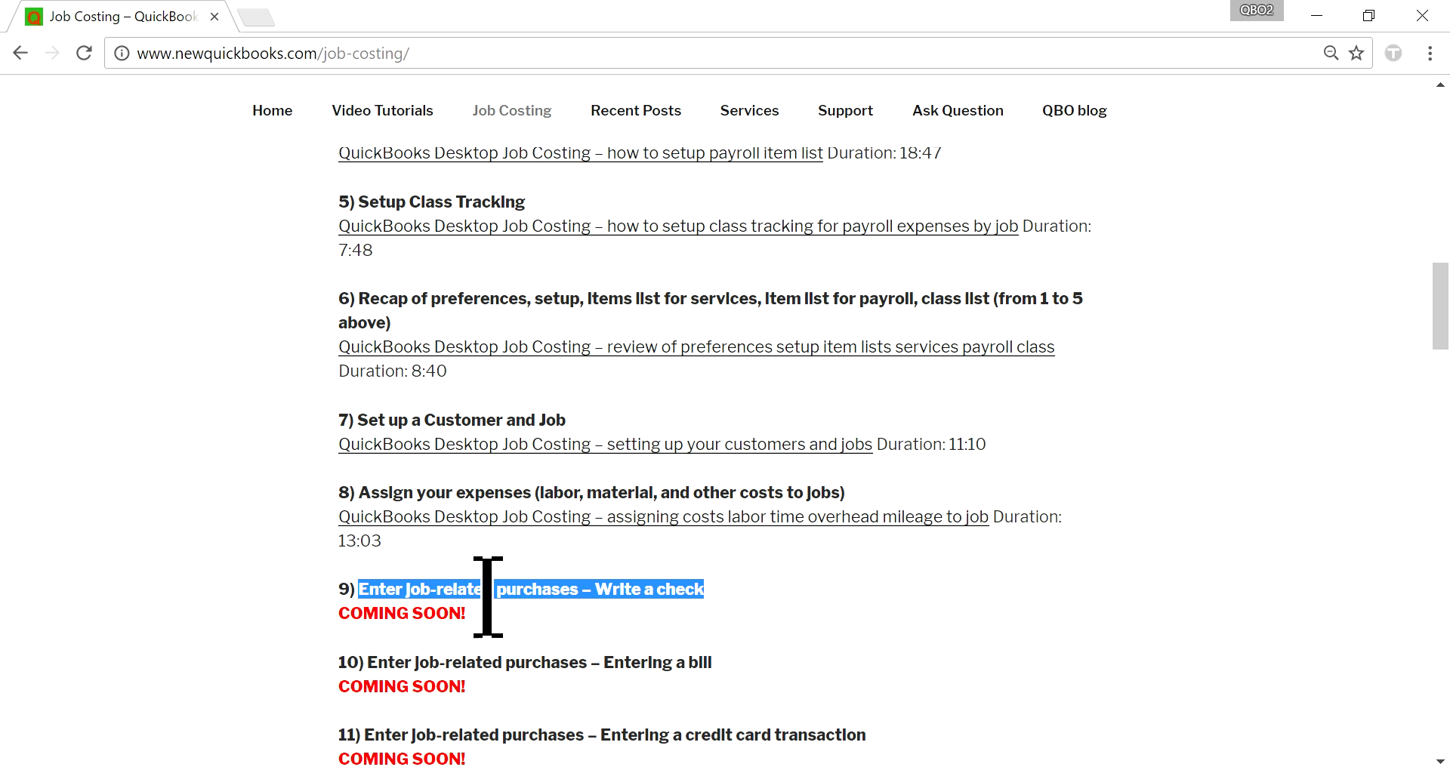
pyautogui.scroll(3, 1359, 526)
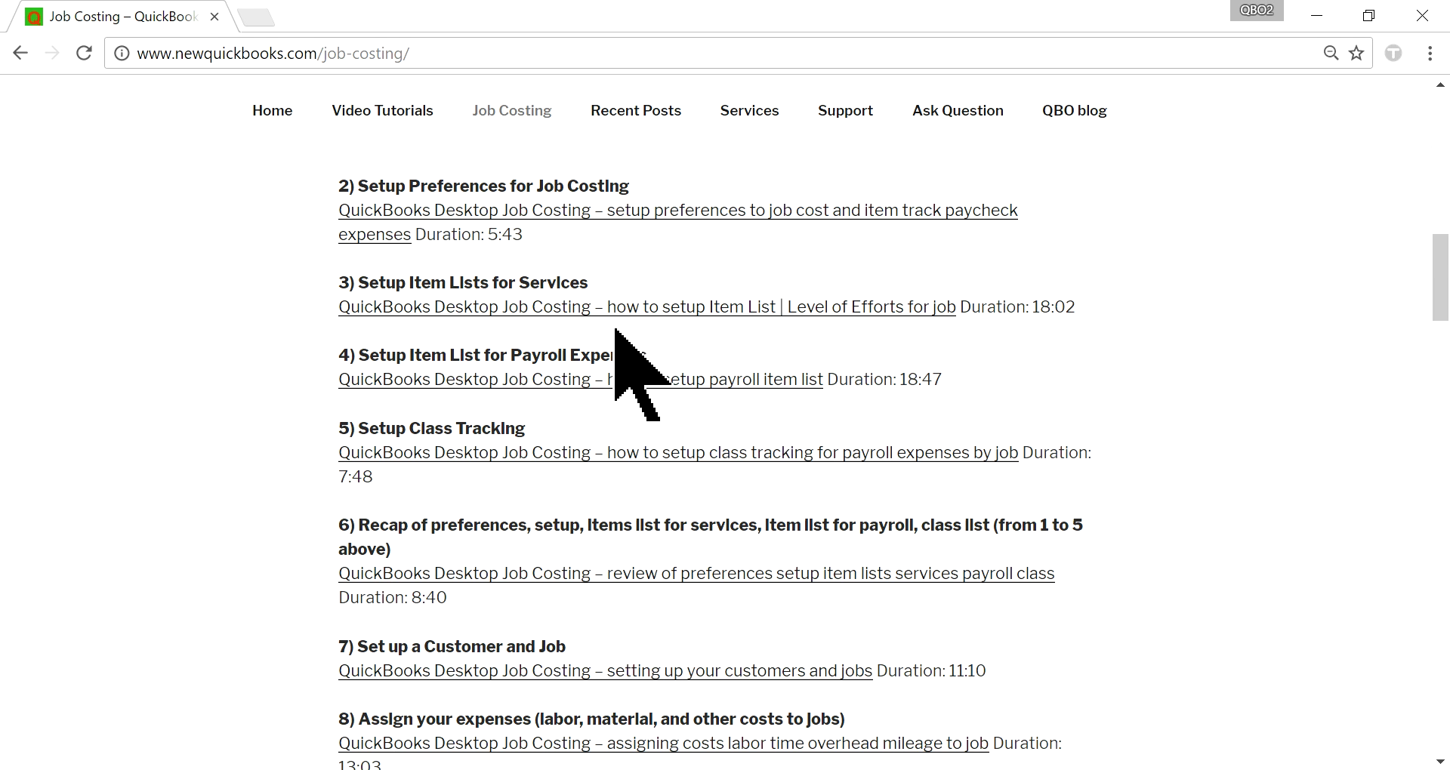
pyautogui.scroll(-3, 1238, 523)
pyautogui.scroll(4, 1239, 522)
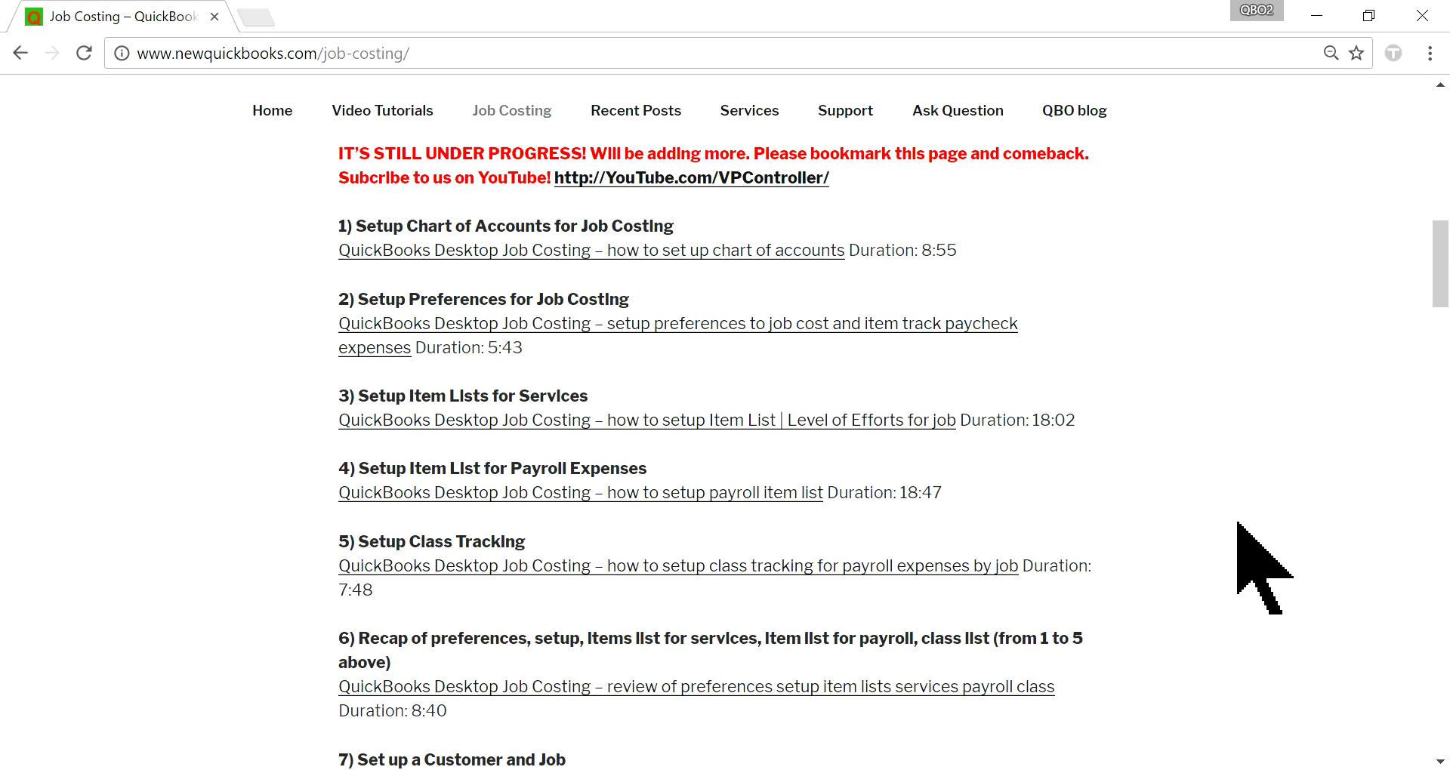
pyautogui.scroll(7, 1238, 523)
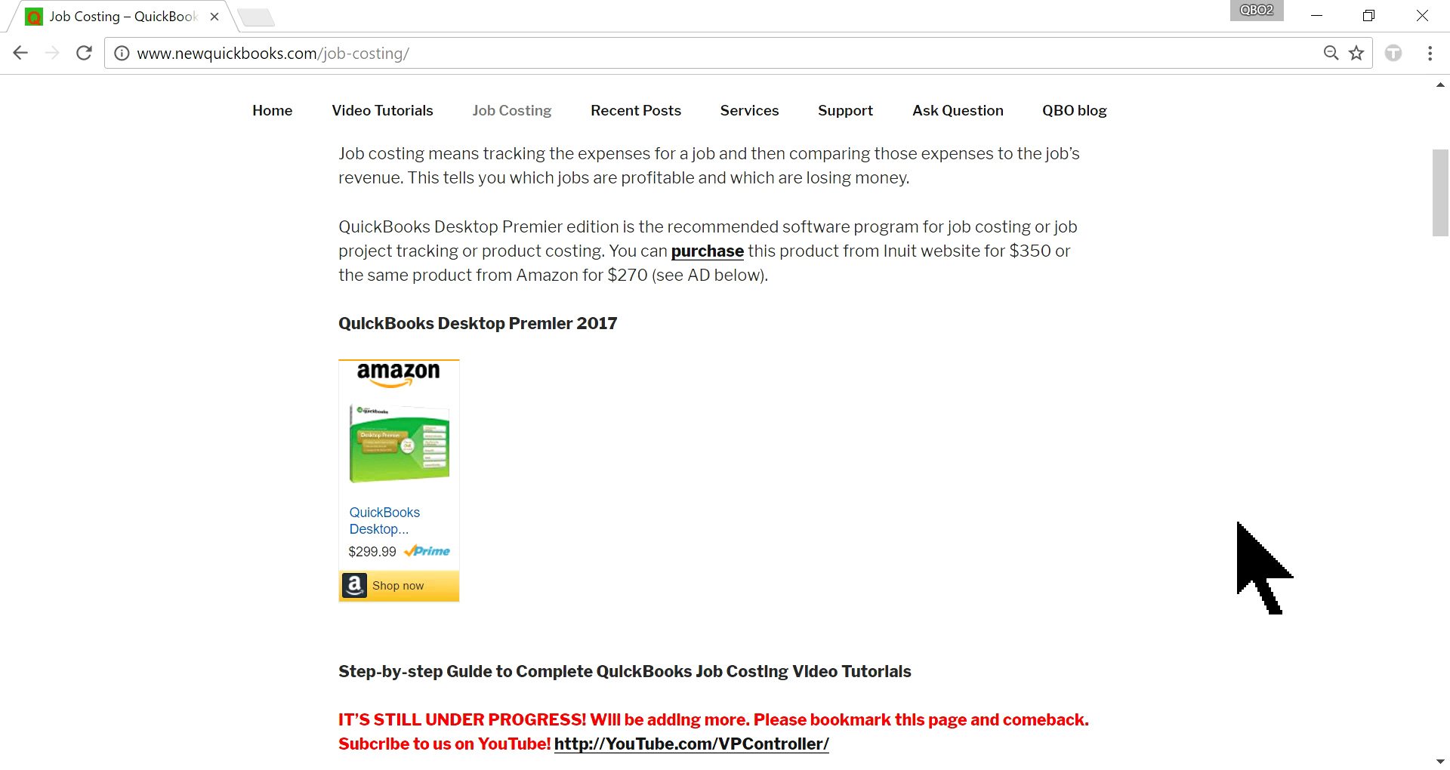
pyautogui.scroll(2, 1239, 523)
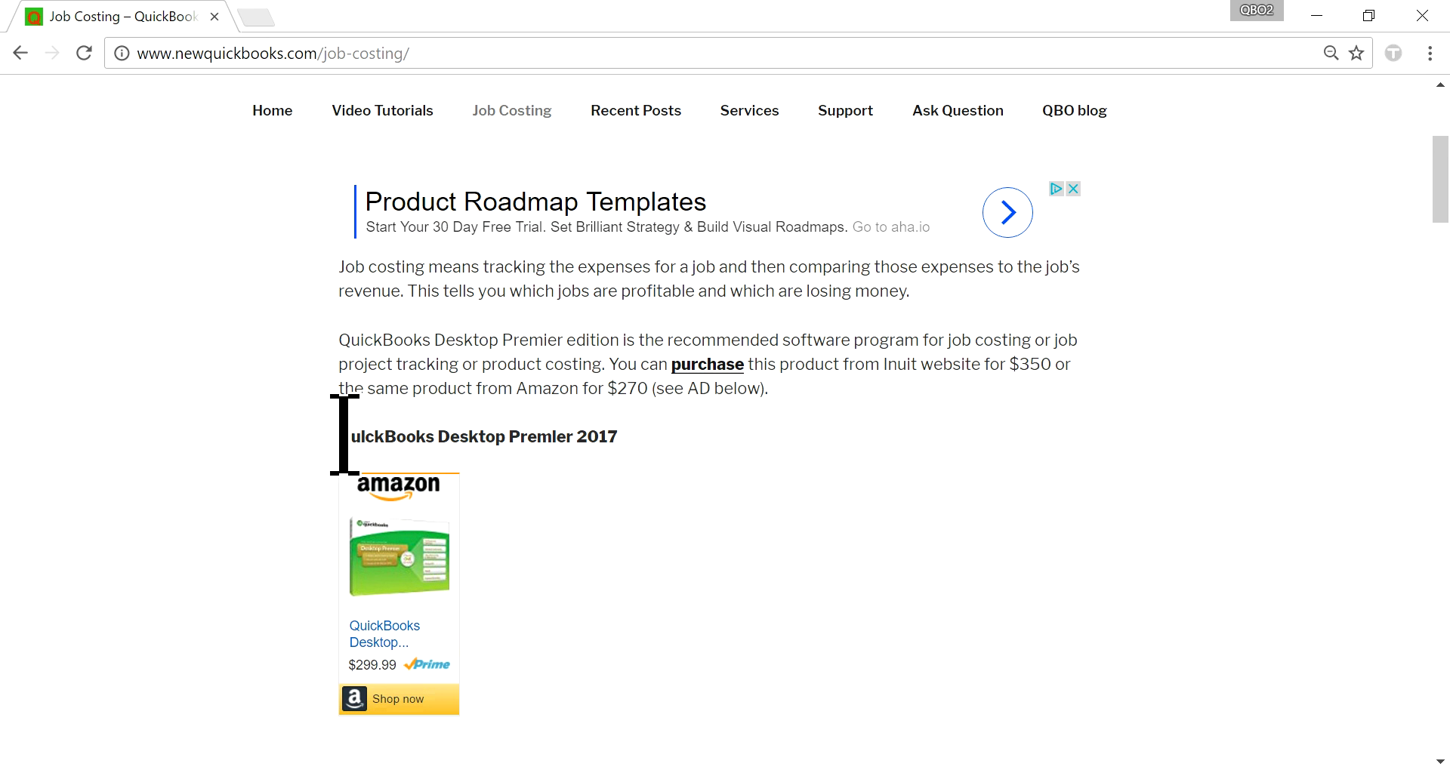
# - Examine the recommended QuickBooks Desktop Premier 2017 edition and its purchase options on the Job Costing page
pyautogui.moveTo(343, 434); pyautogui.dragTo(647, 437)
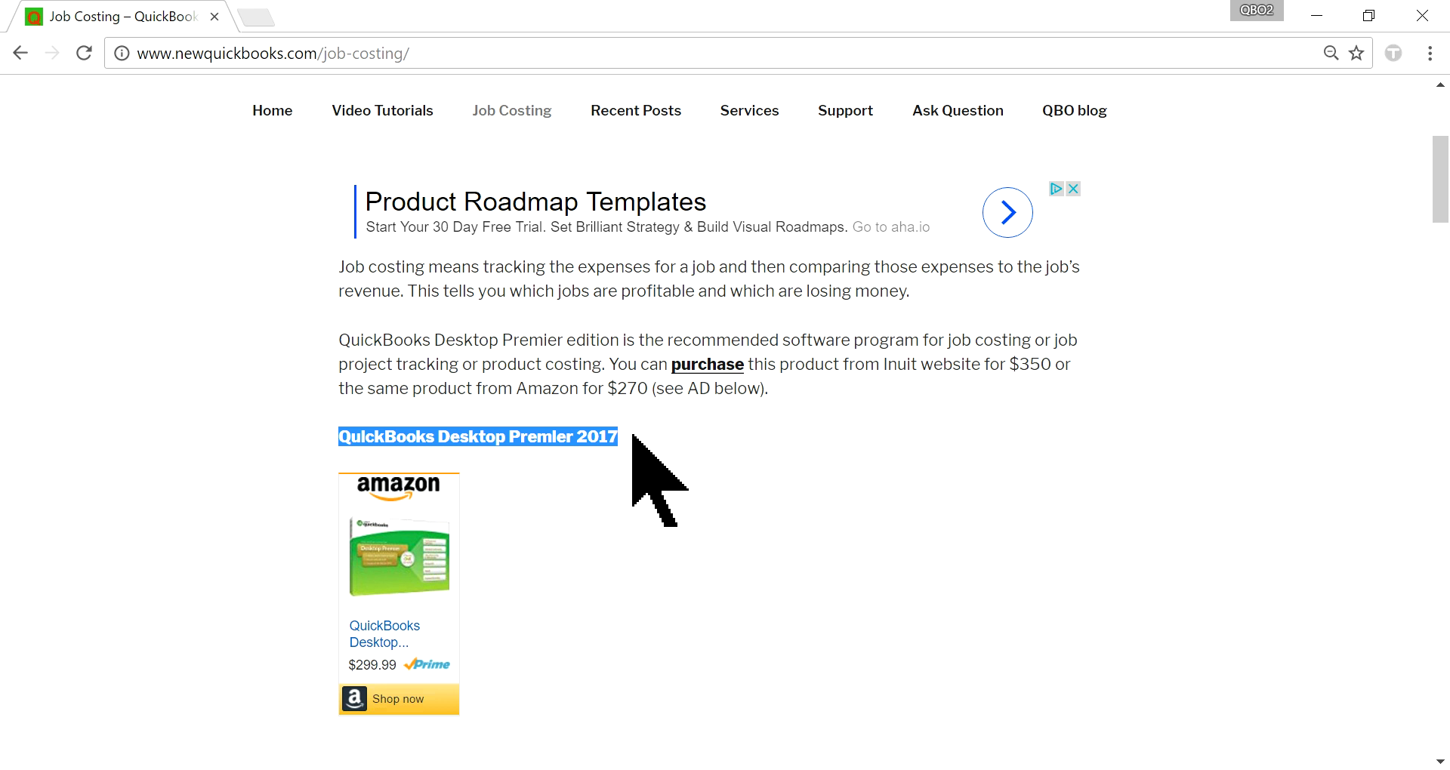
pyautogui.click(662, 437)
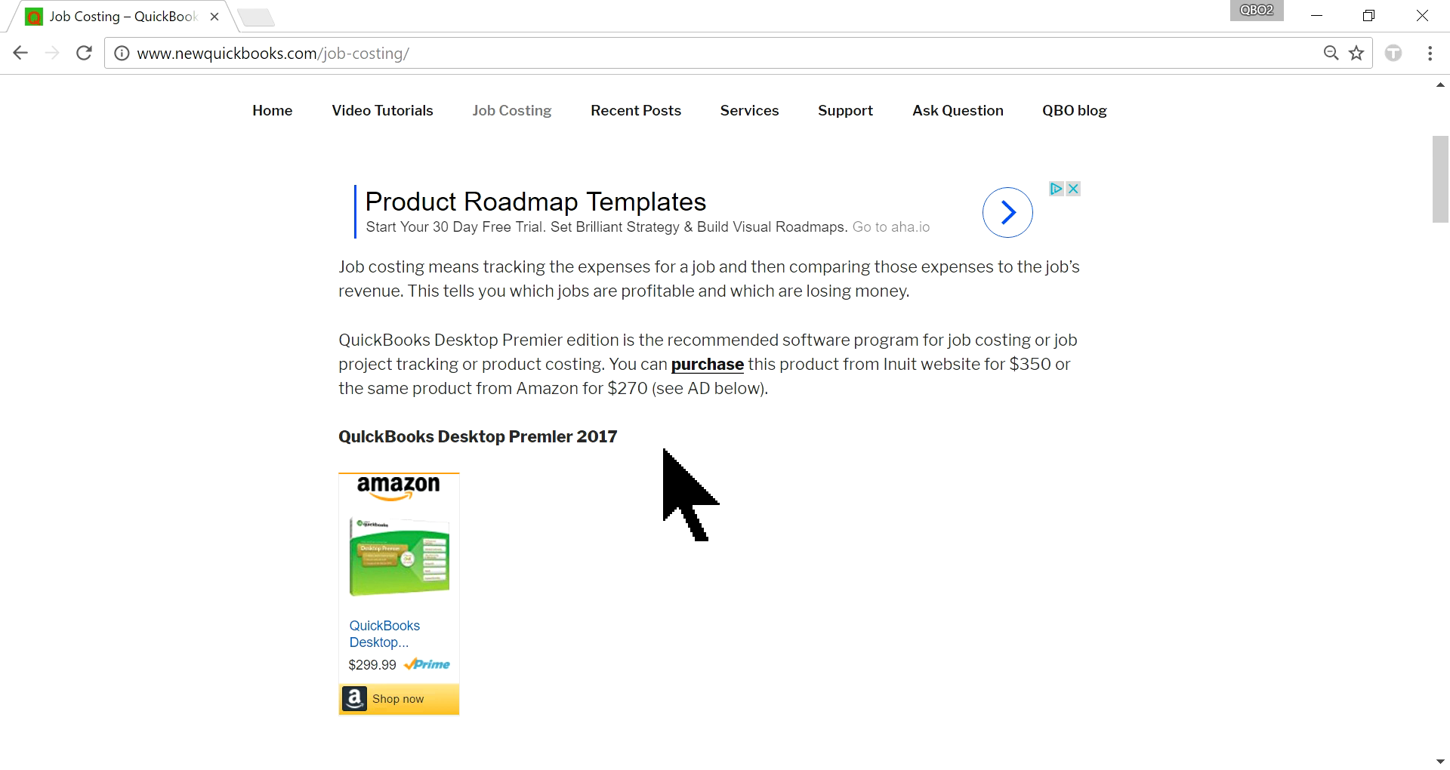
pyautogui.scroll(-1, 663, 453)
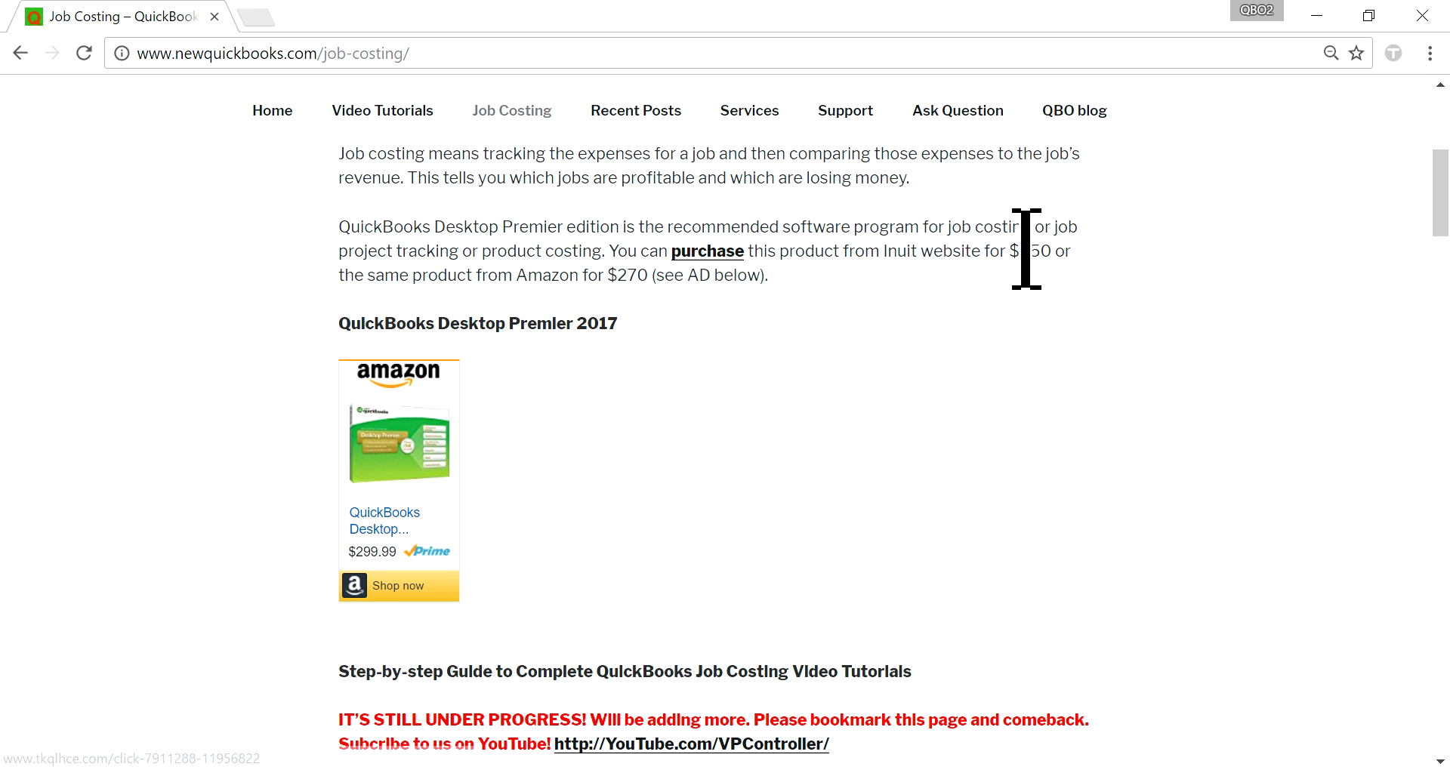
pyautogui.moveTo(1007, 250); pyautogui.dragTo(1071, 249)
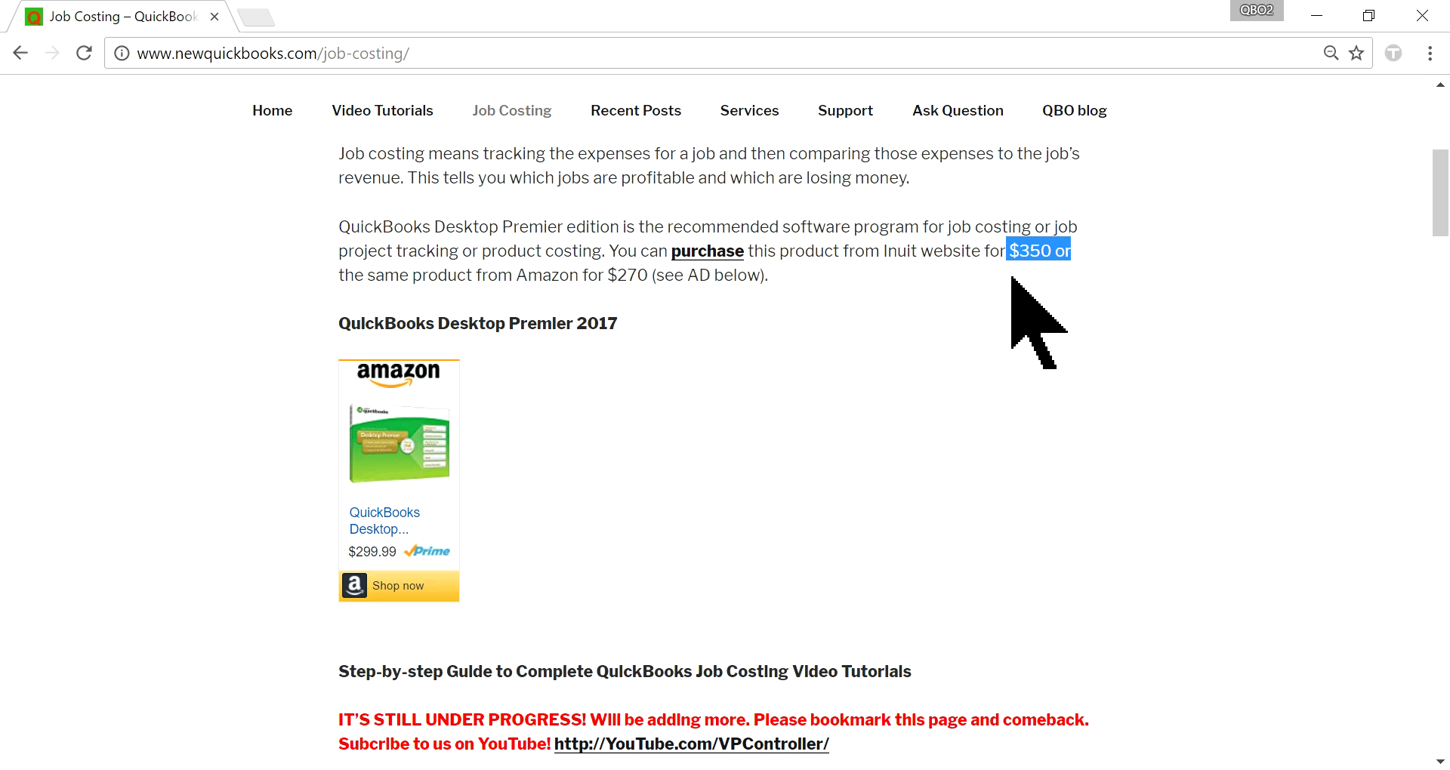
pyautogui.click(703, 365)
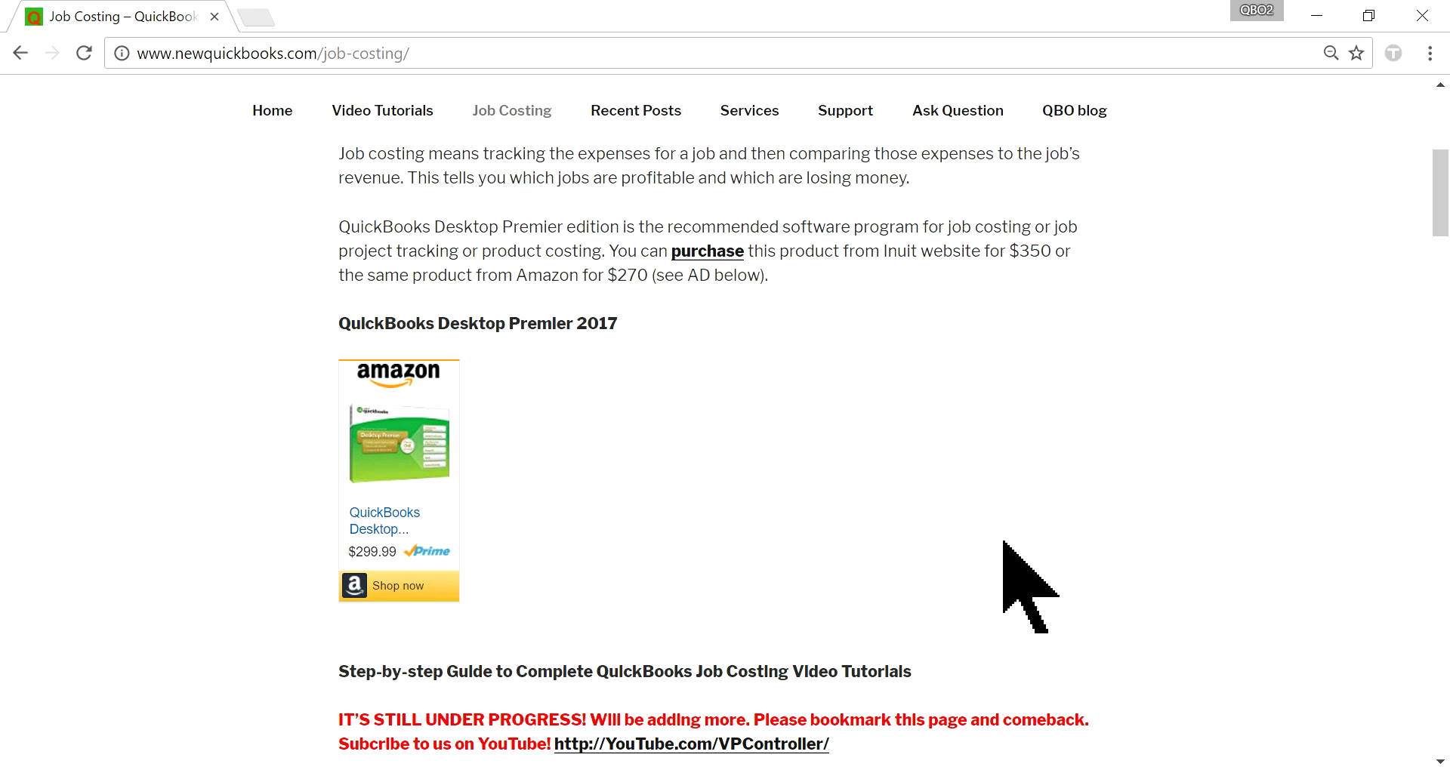
pyautogui.scroll(-2, 1184, 524)
pyautogui.scroll(-1, 1178, 523)
pyautogui.scroll(3, 1171, 524)
pyautogui.scroll(-1, 1172, 525)
pyautogui.scroll(3, 1170, 522)
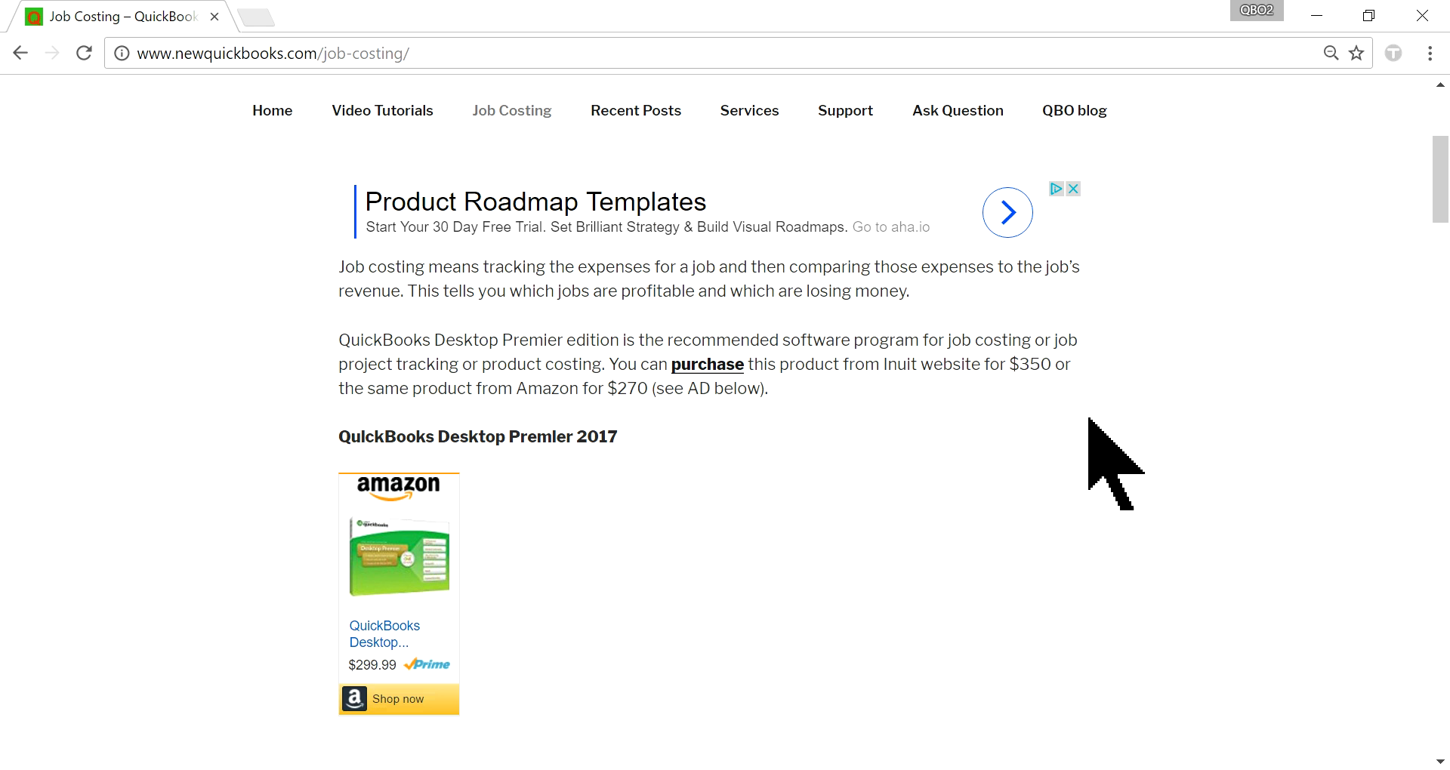
pyautogui.scroll(-3, 1080, 488)
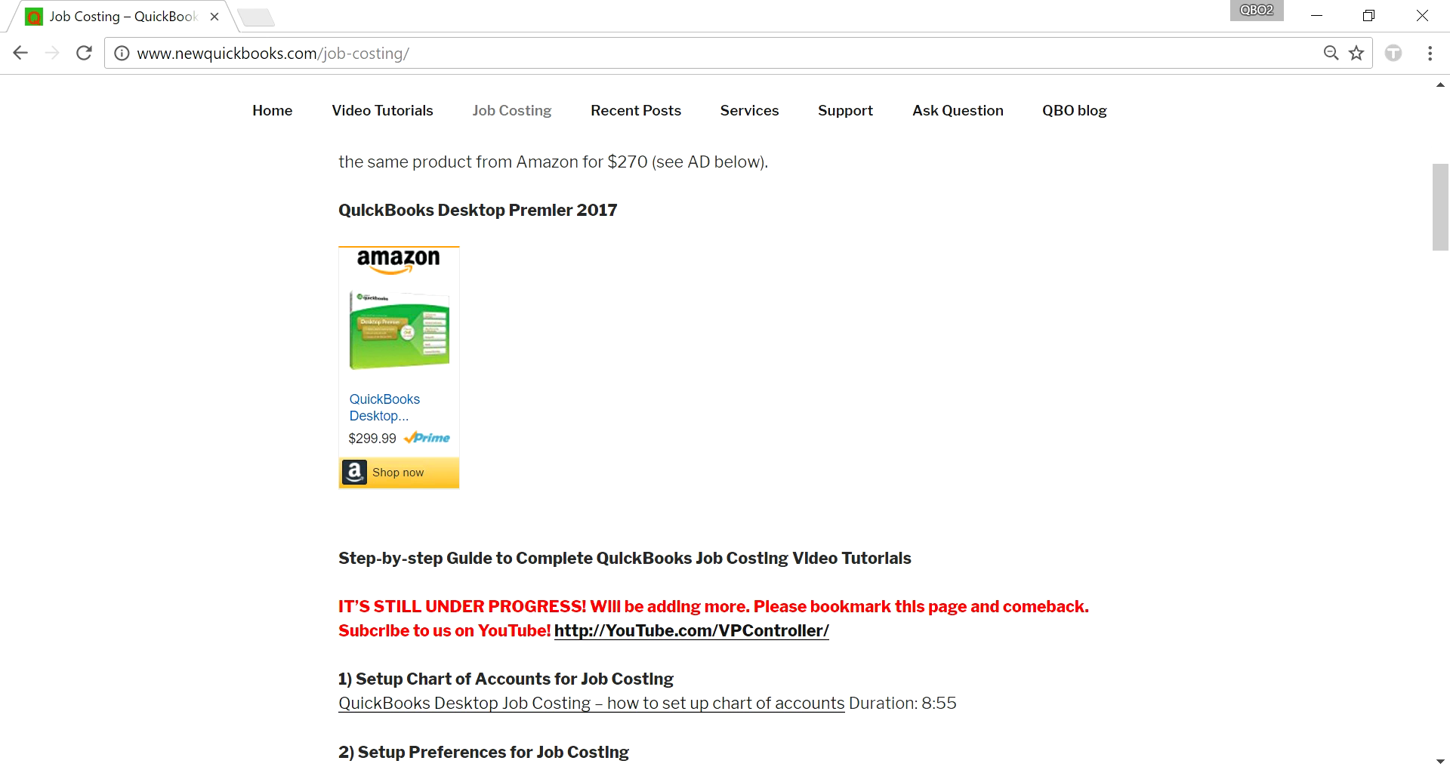
# - Switch to QuickBooks Desktop and examine the industry-specific reports offered for contractors and professional services
pyautogui.hotkey('alt', 'Tab')
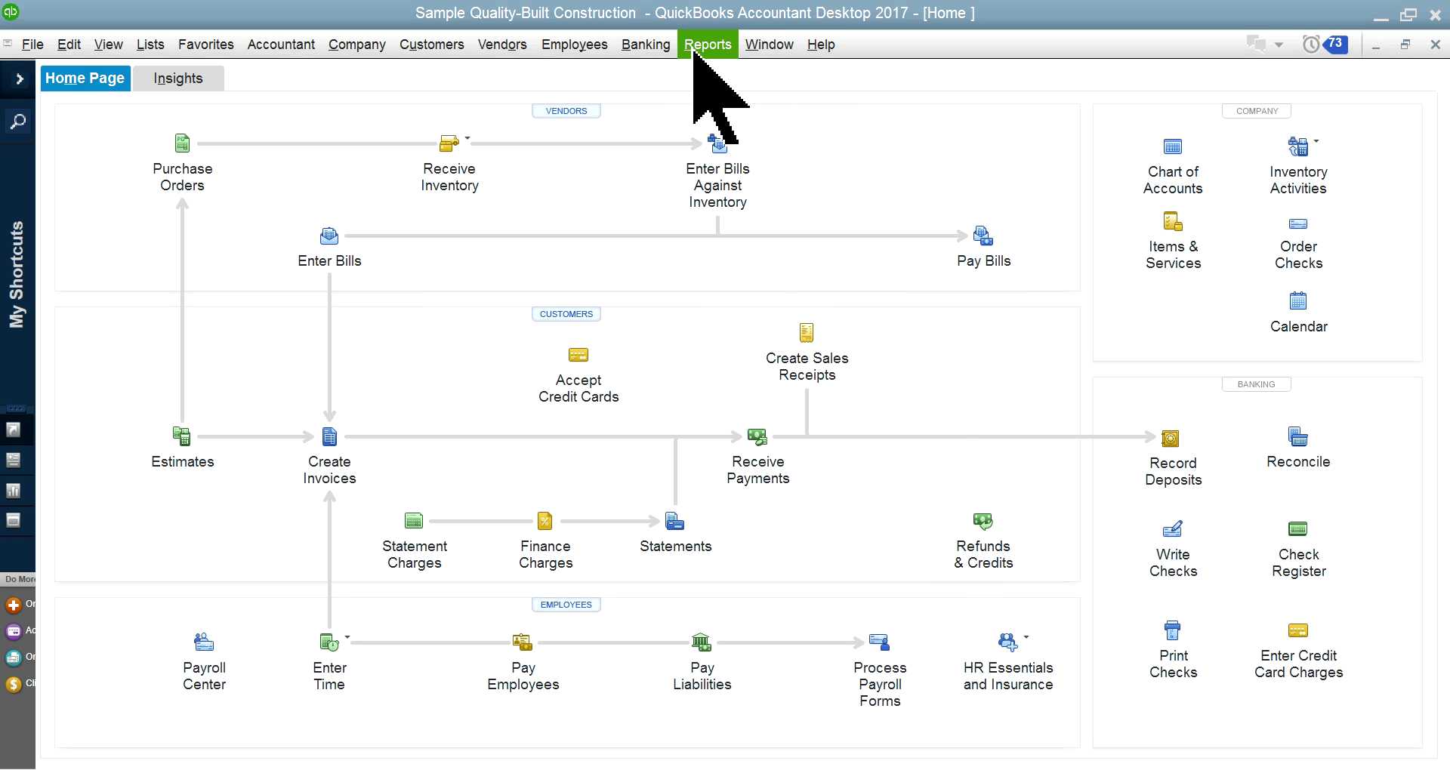
pyautogui.click(693, 50)
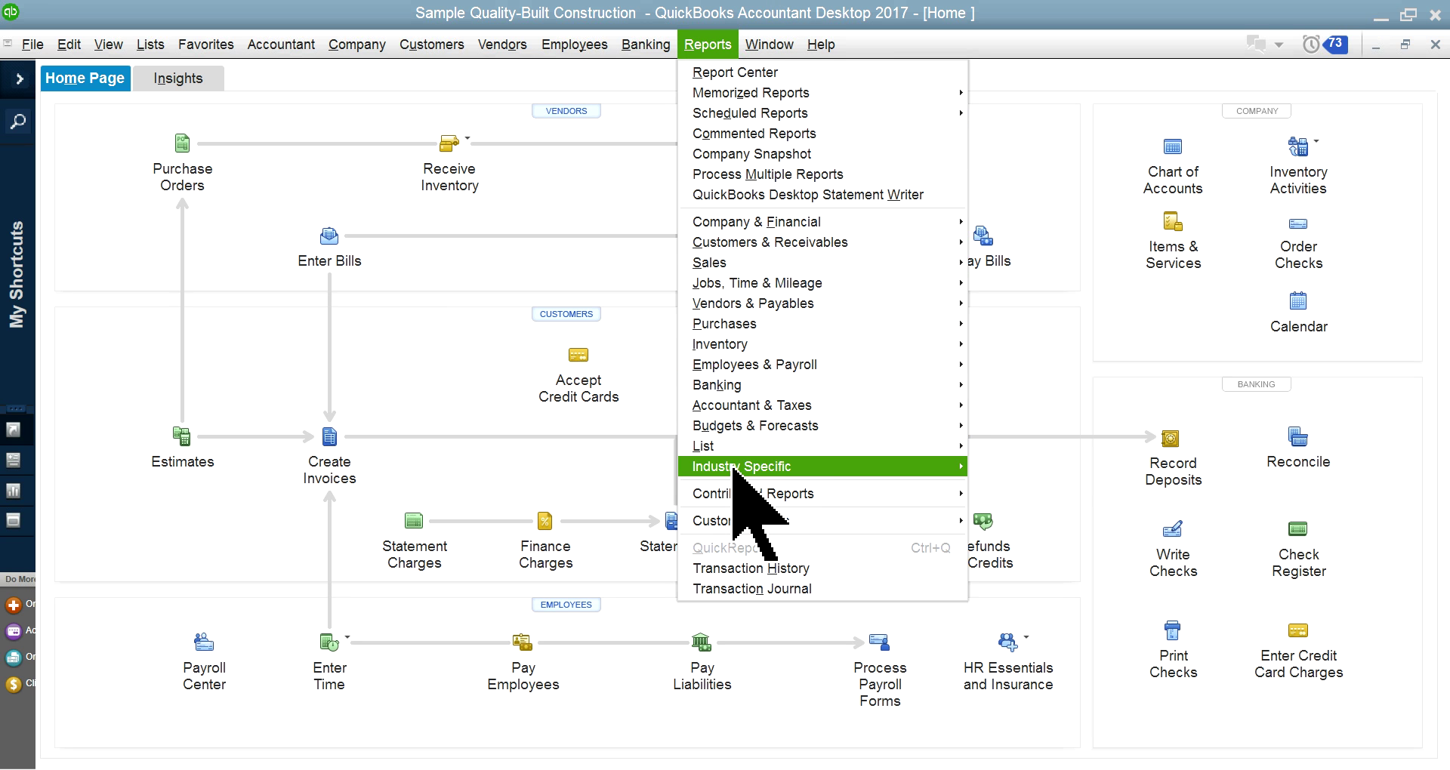
pyautogui.moveTo(733, 468)
pyautogui.moveTo(982, 467)
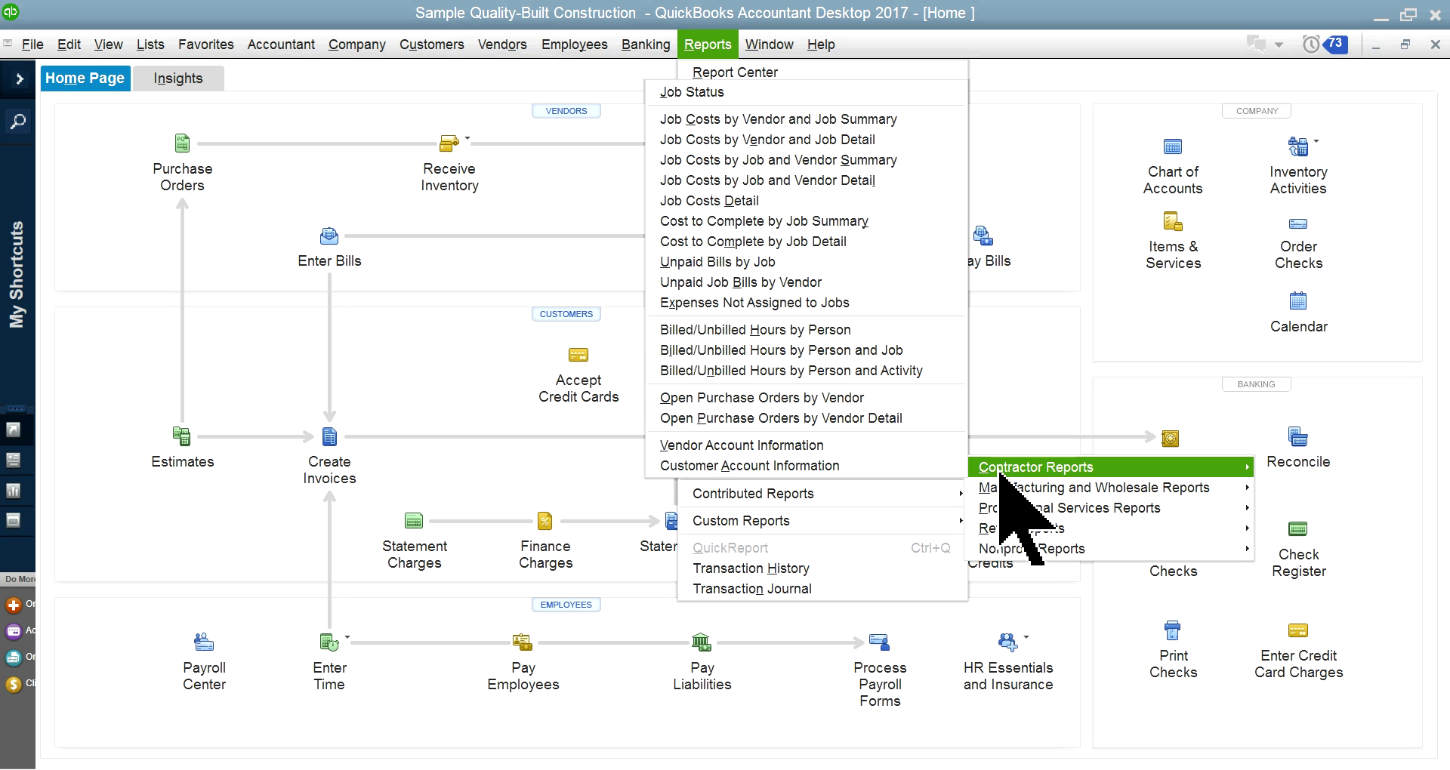
pyautogui.moveTo(1004, 490)
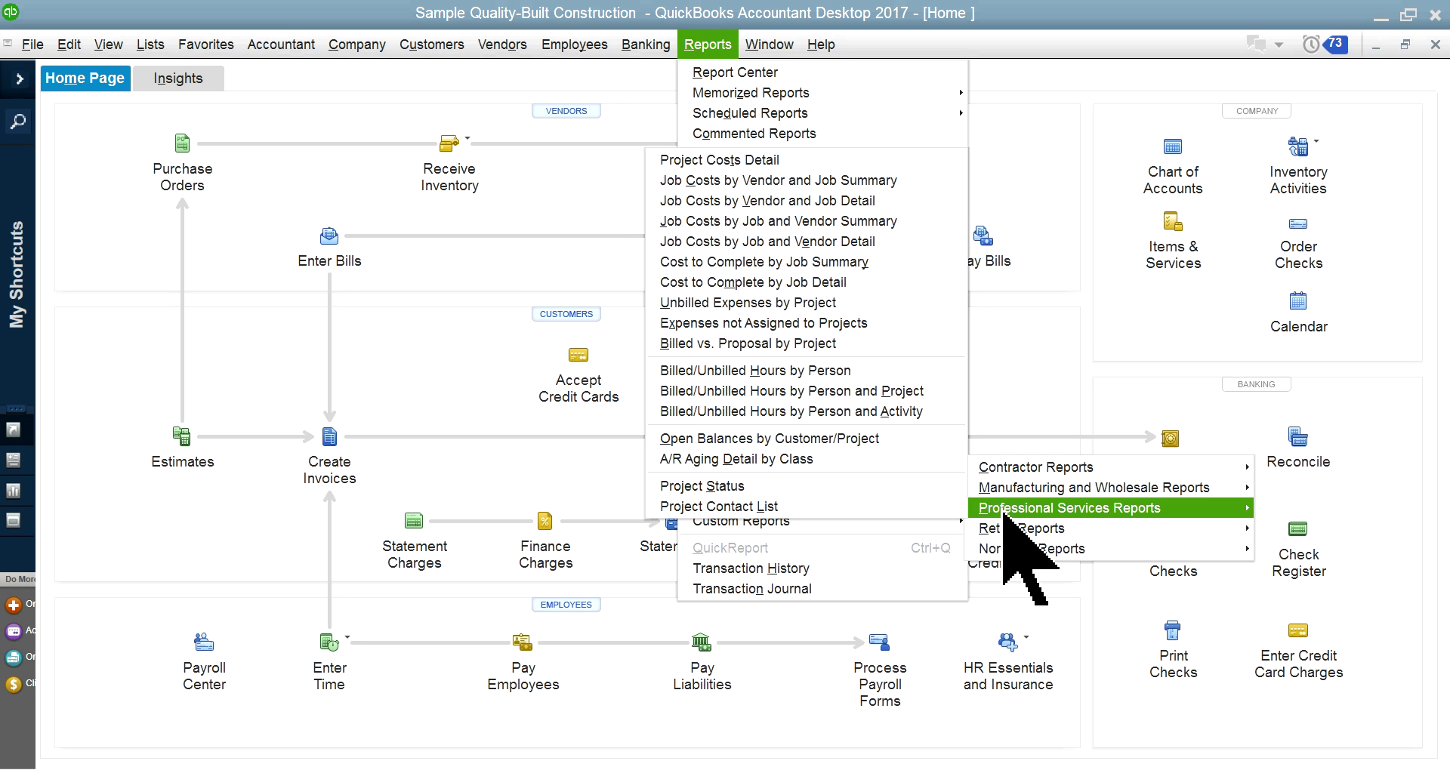
pyautogui.moveTo(1005, 551)
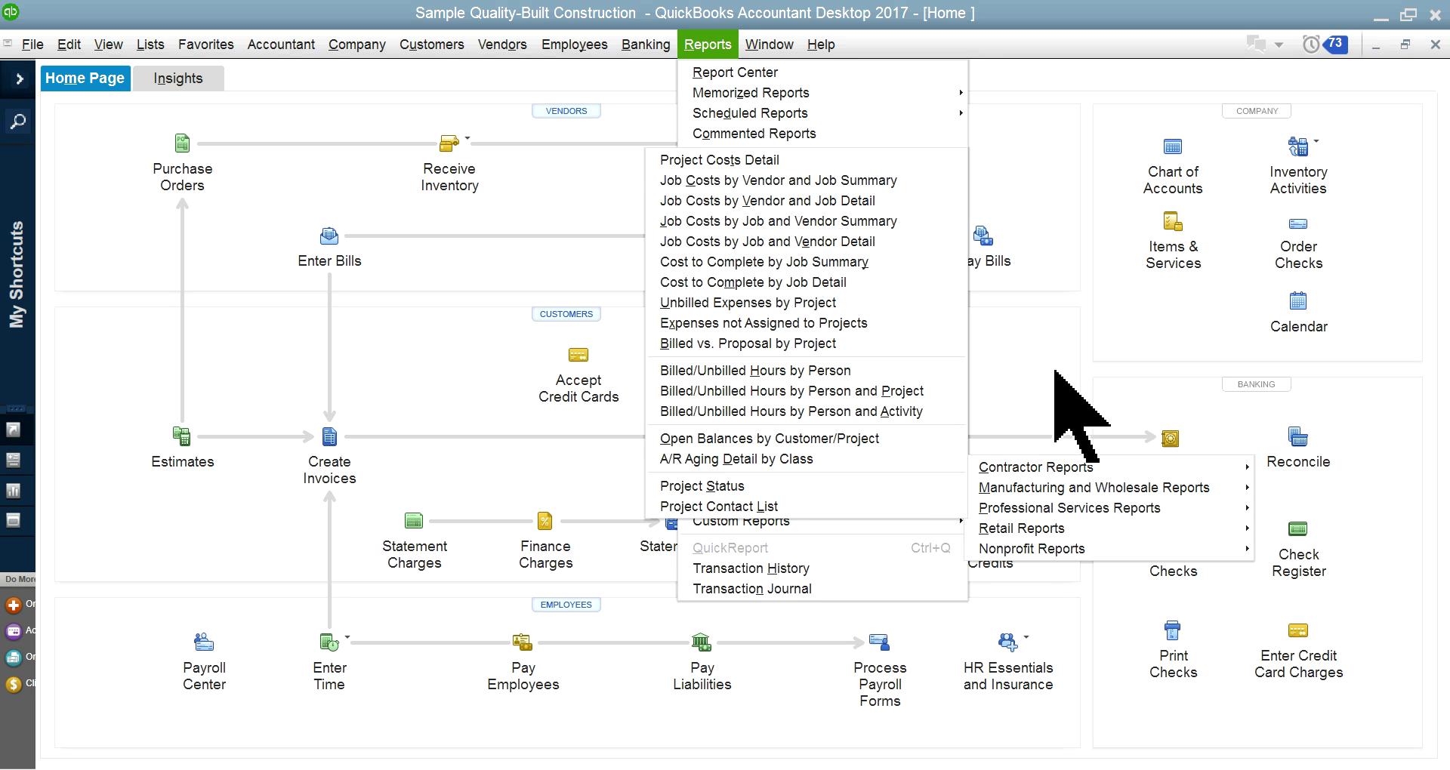
pyautogui.click(1057, 400)
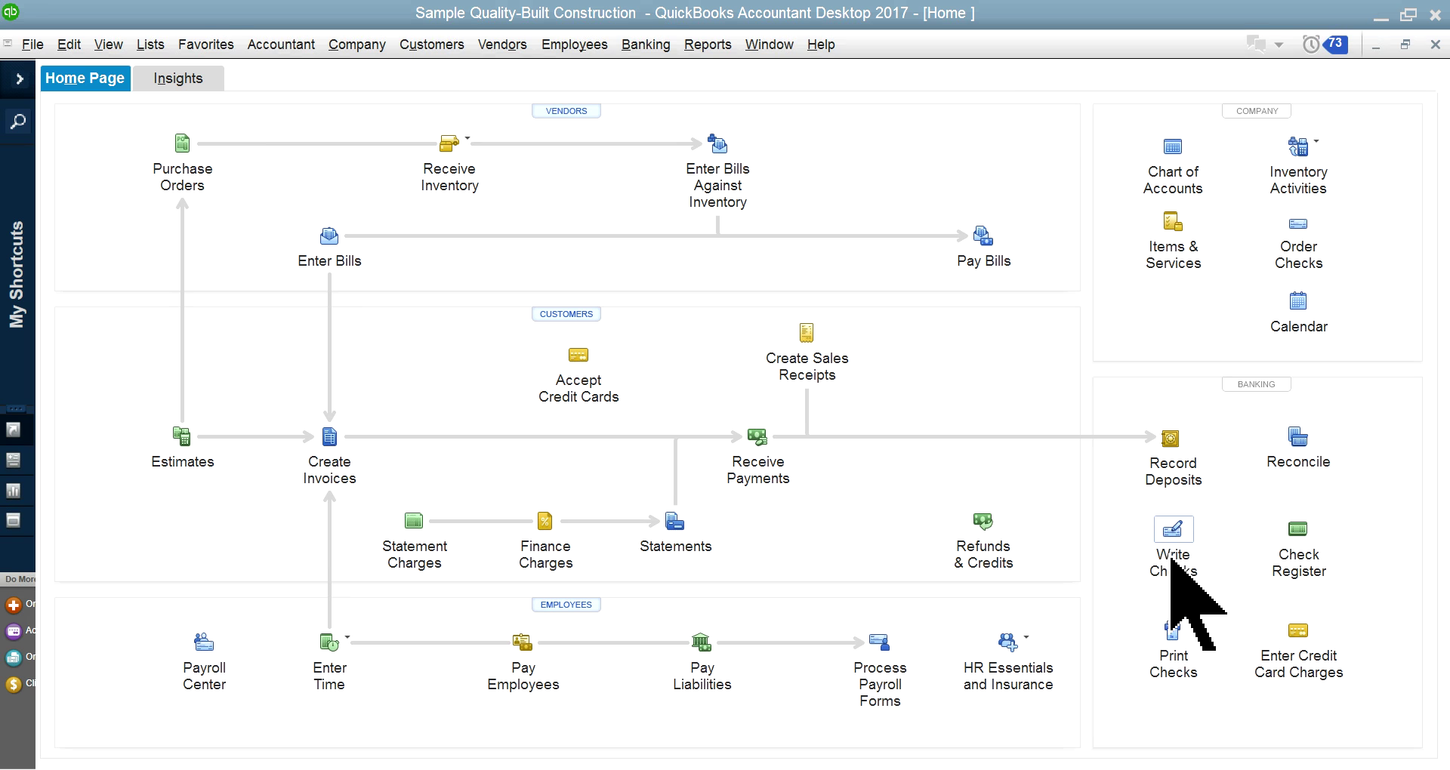
# - Start a new check from the company checking account and compare its Expenses and Items line tables
pyautogui.click(1171, 557)
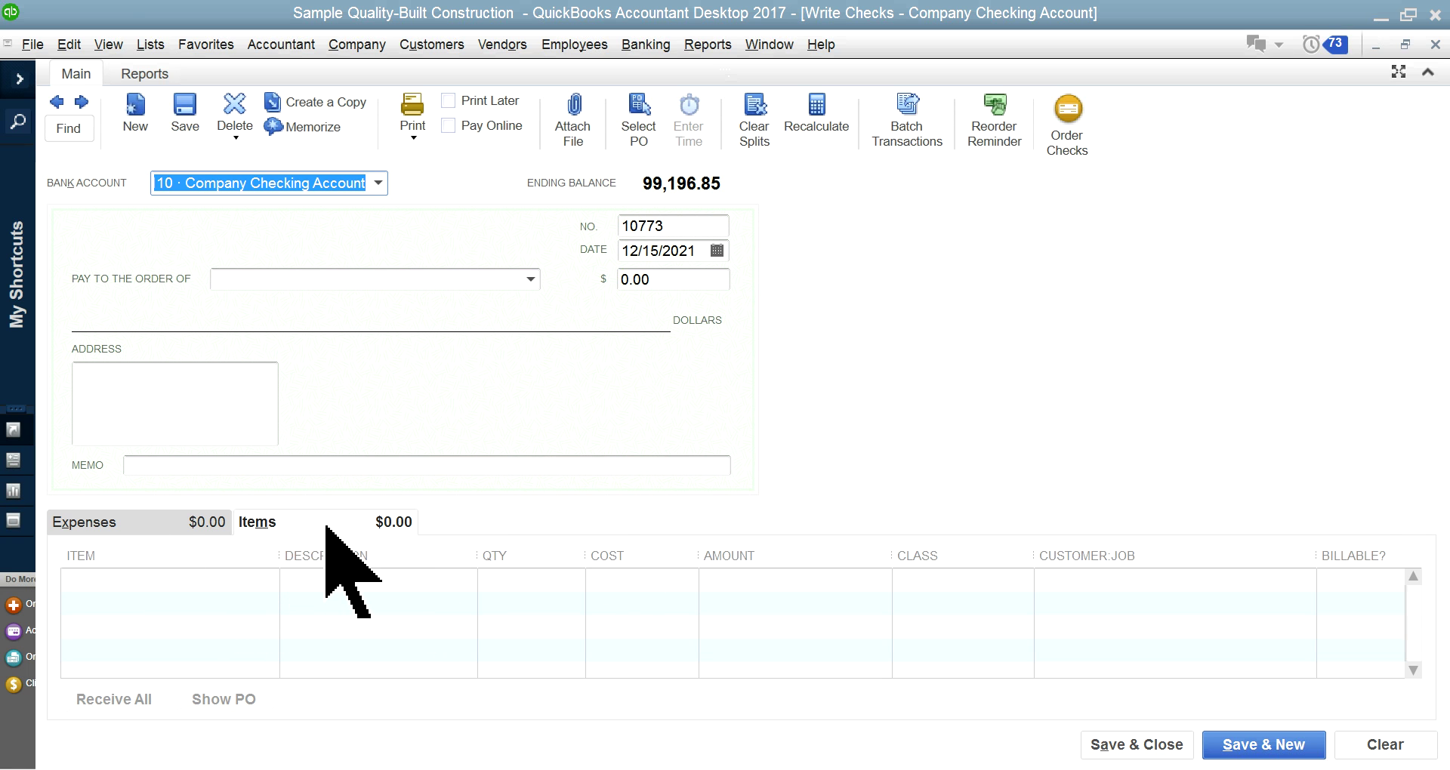
pyautogui.click(291, 523)
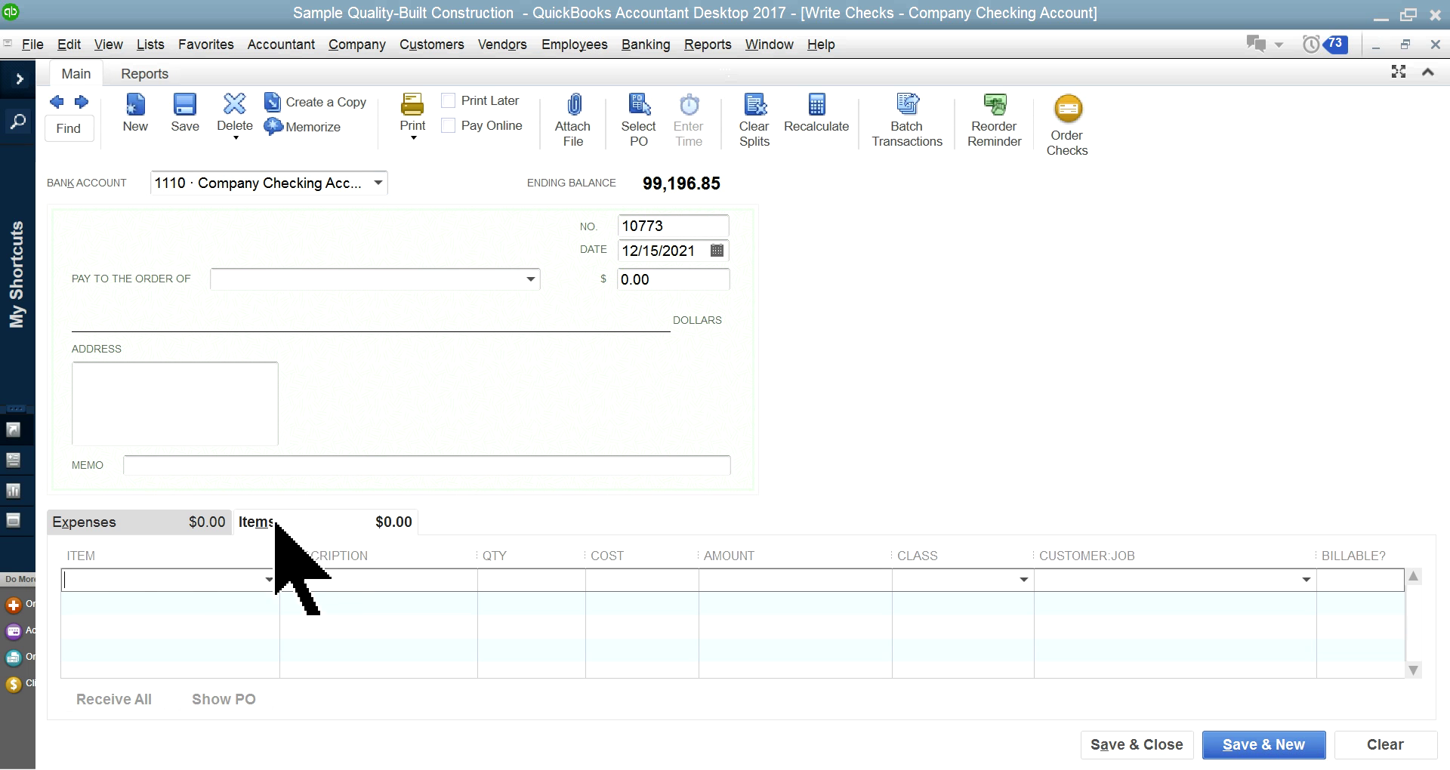
pyautogui.click(123, 526)
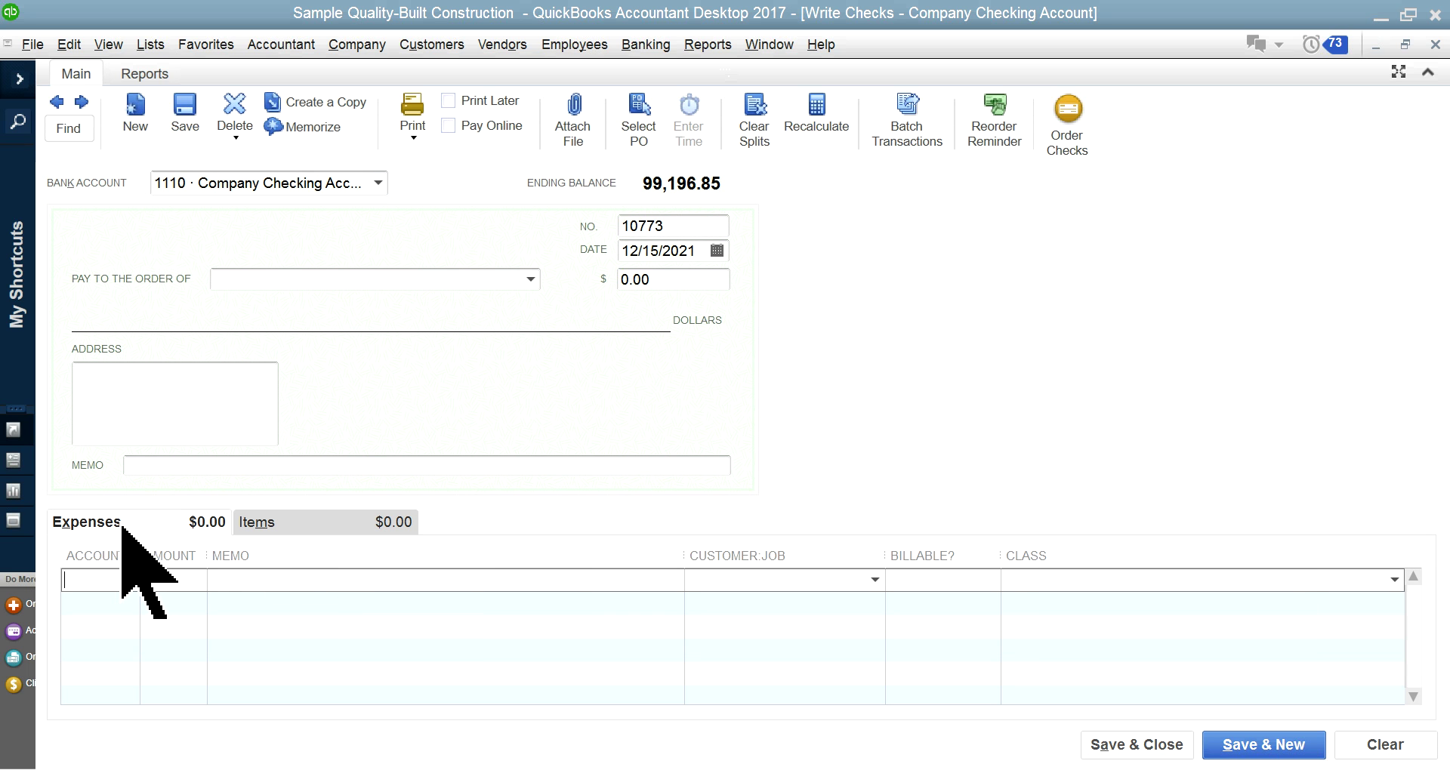
pyautogui.click(309, 529)
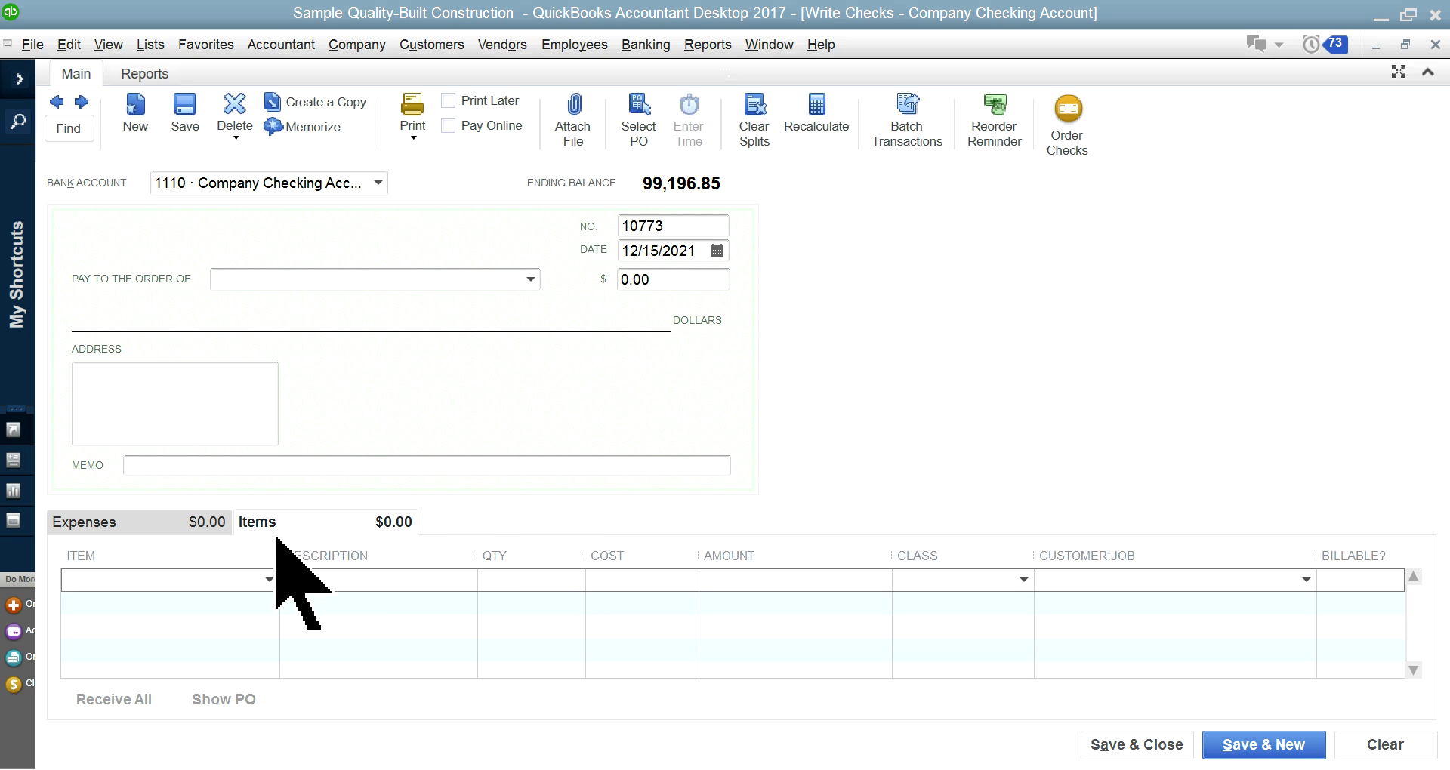
pyautogui.click(153, 529)
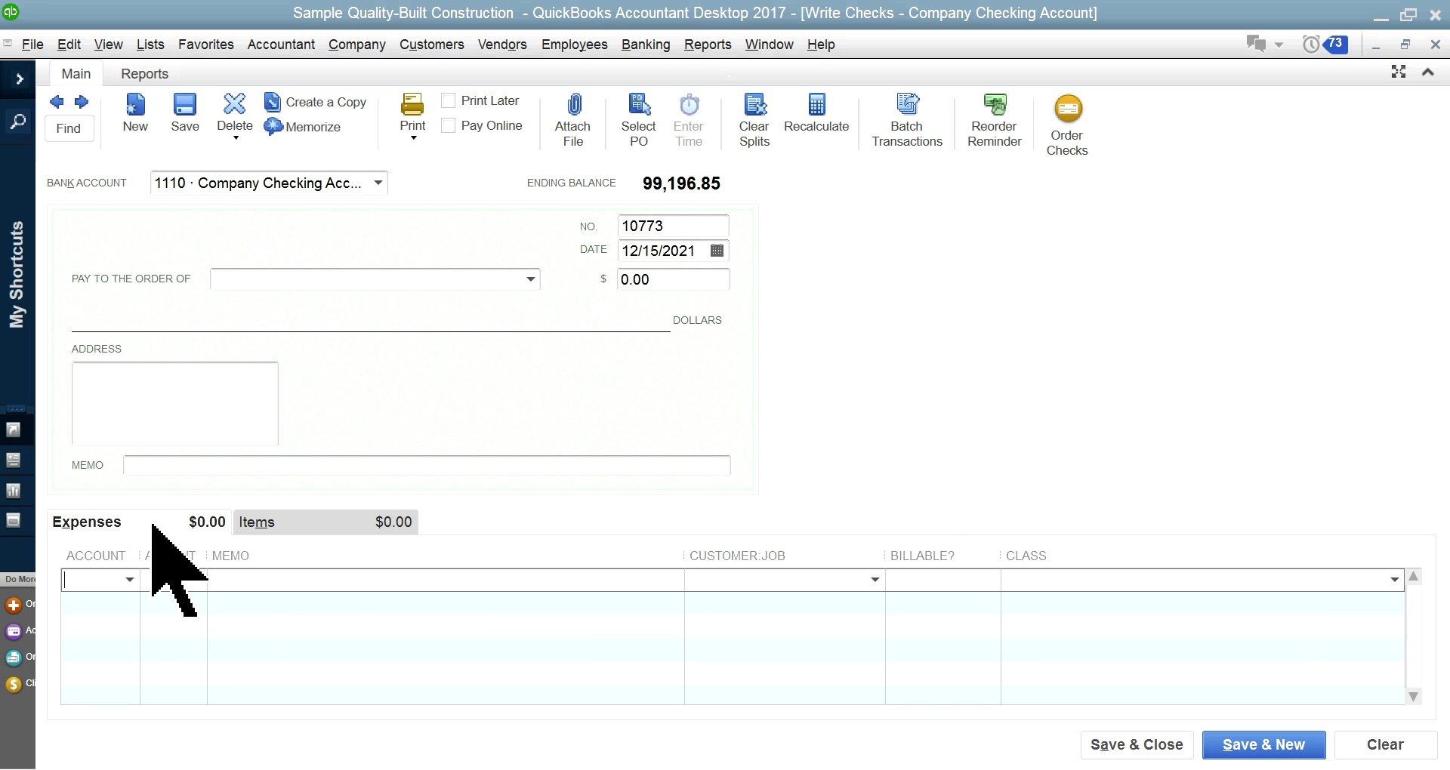
# - Examine the accounts available for the check's expense lines and the service items available for its item lines
pyautogui.click(129, 579)
pyautogui.scroll(-4, 222, 393)
pyautogui.scroll(3, 234, 408)
pyautogui.click(876, 412)
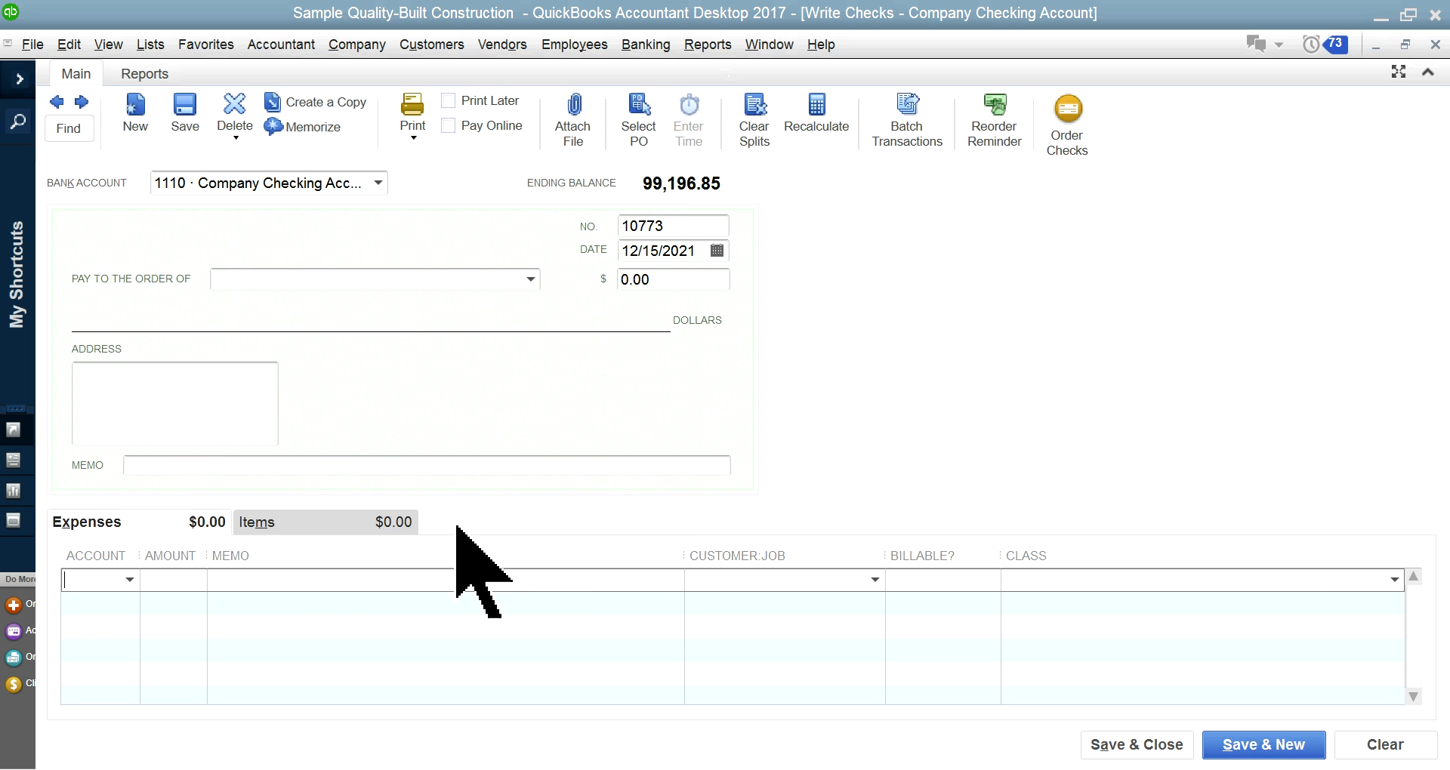
pyautogui.click(310, 530)
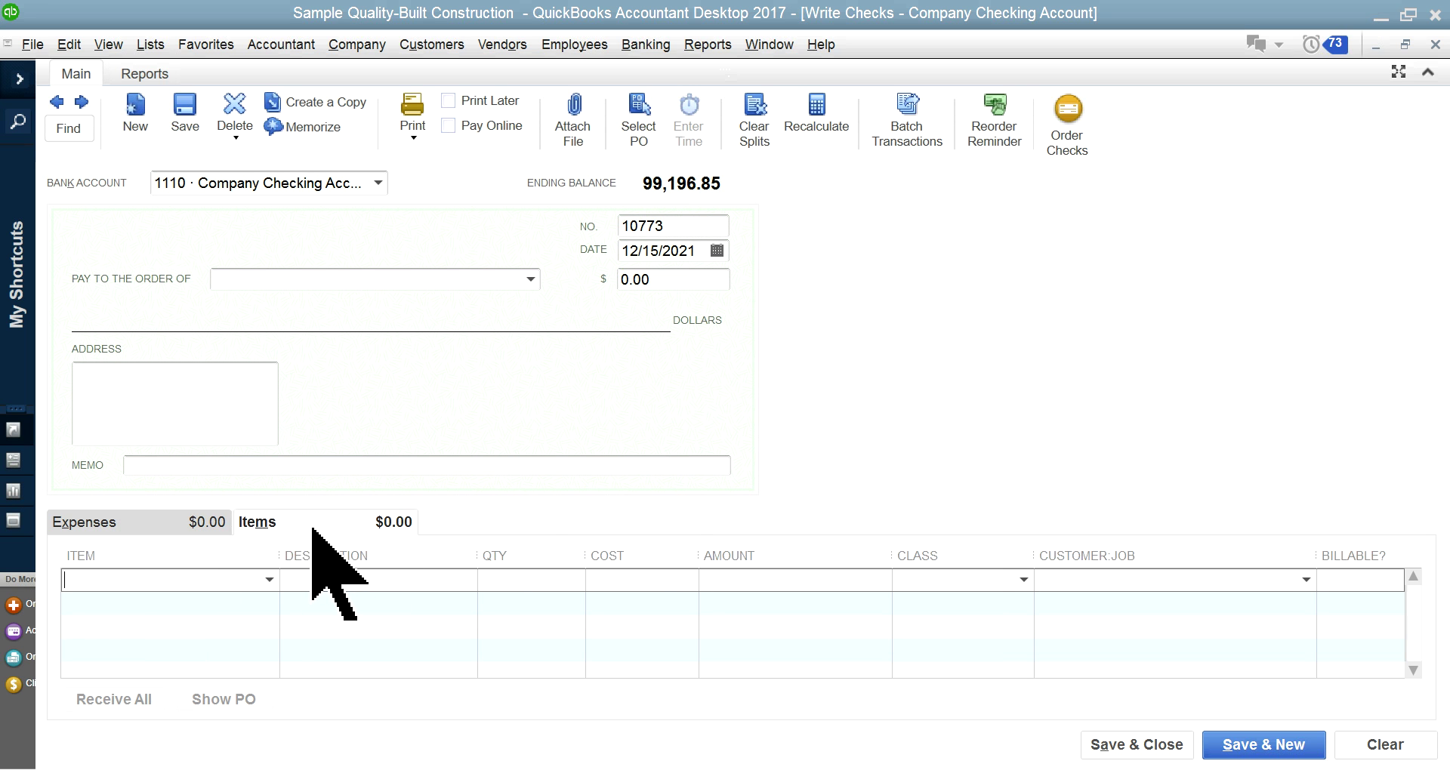
pyautogui.click(269, 580)
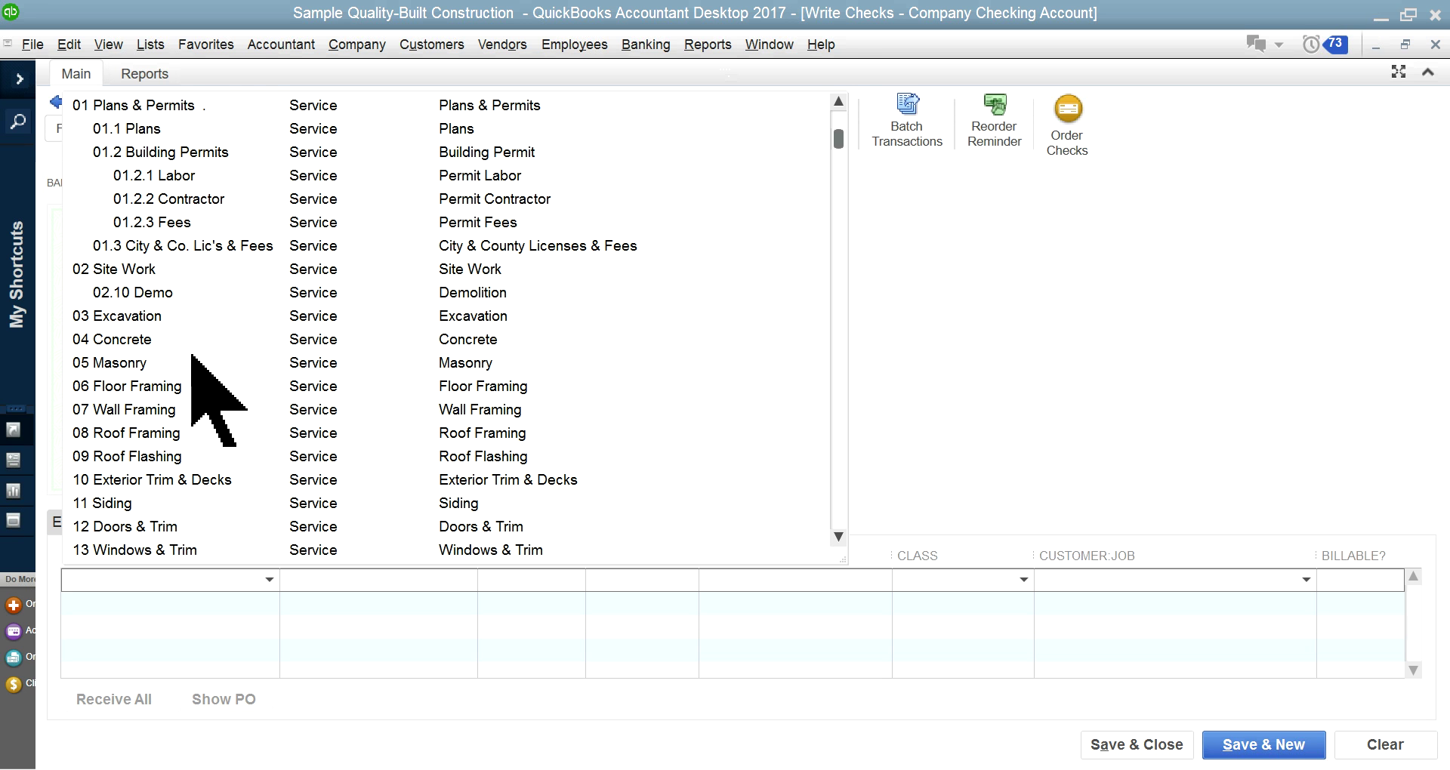
pyautogui.click(937, 332)
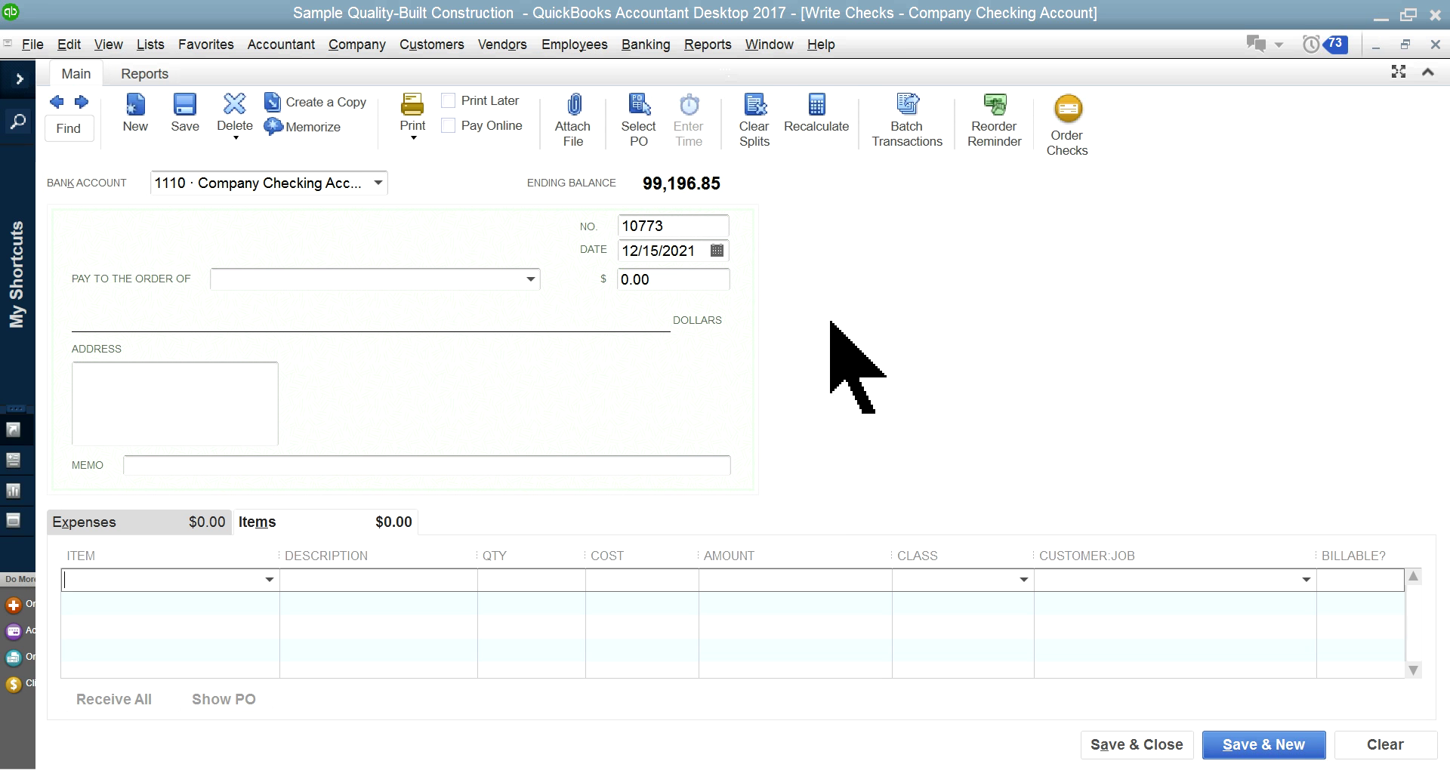
# - Make the check payable to the vendor Carr Building Supply
pyautogui.click(531, 279)
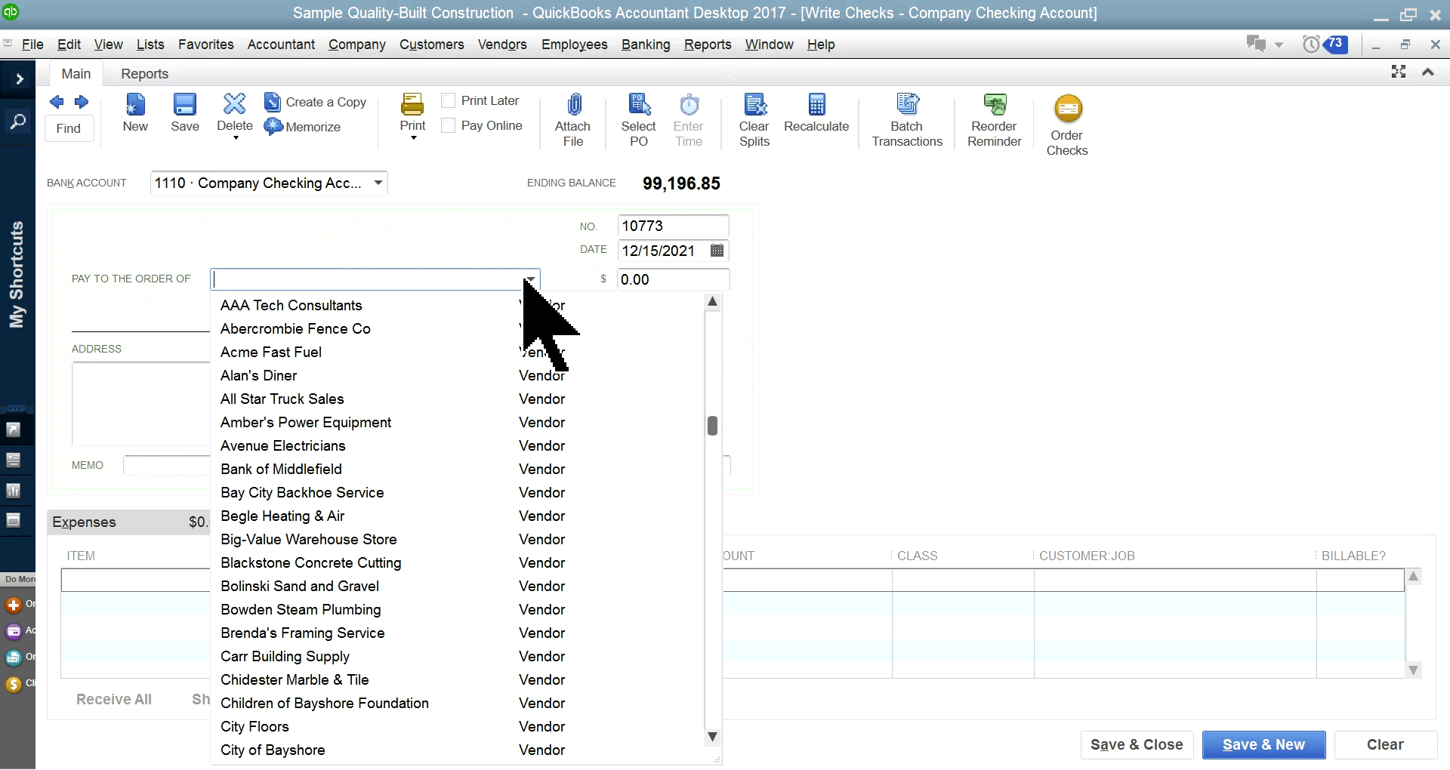
pyautogui.click(331, 657)
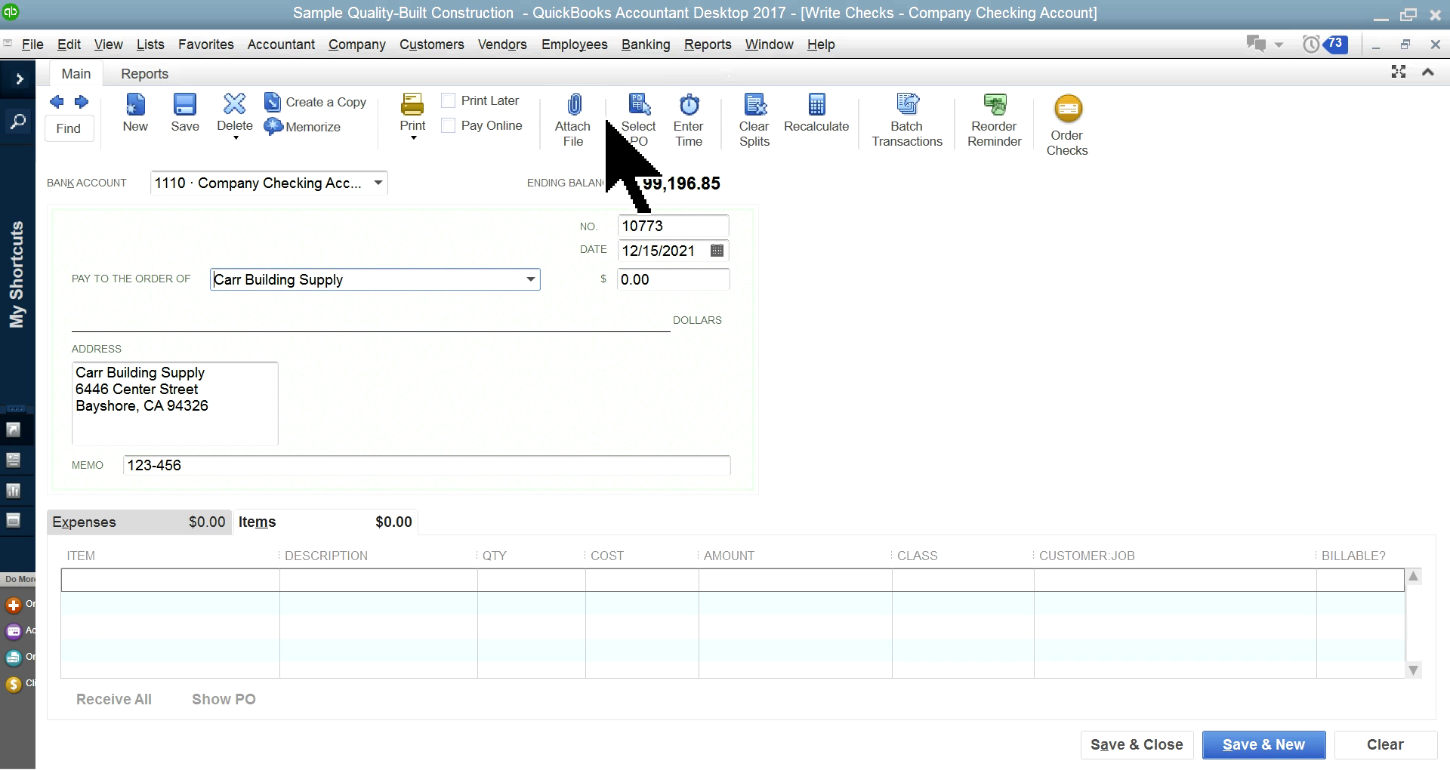
pyautogui.click(635, 44)
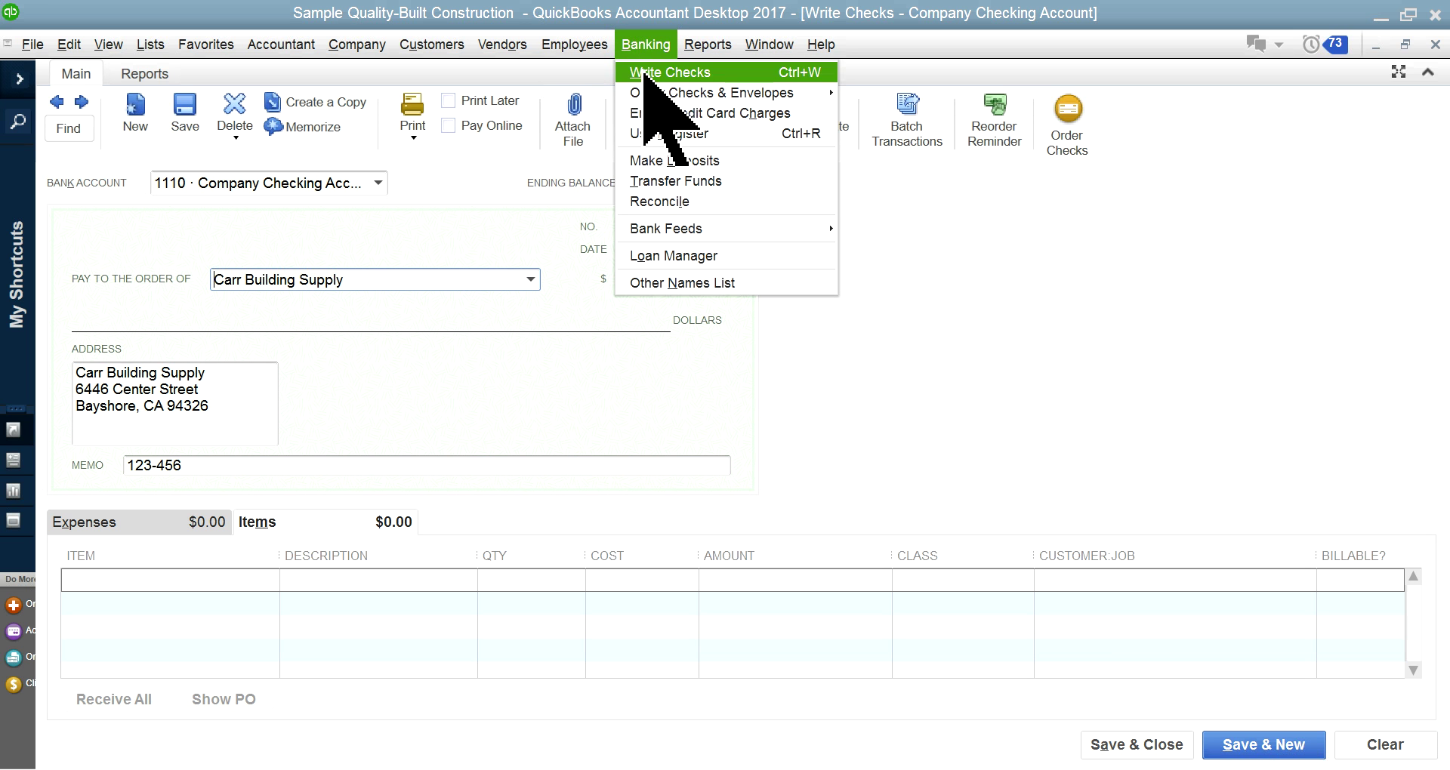
pyautogui.click(985, 268)
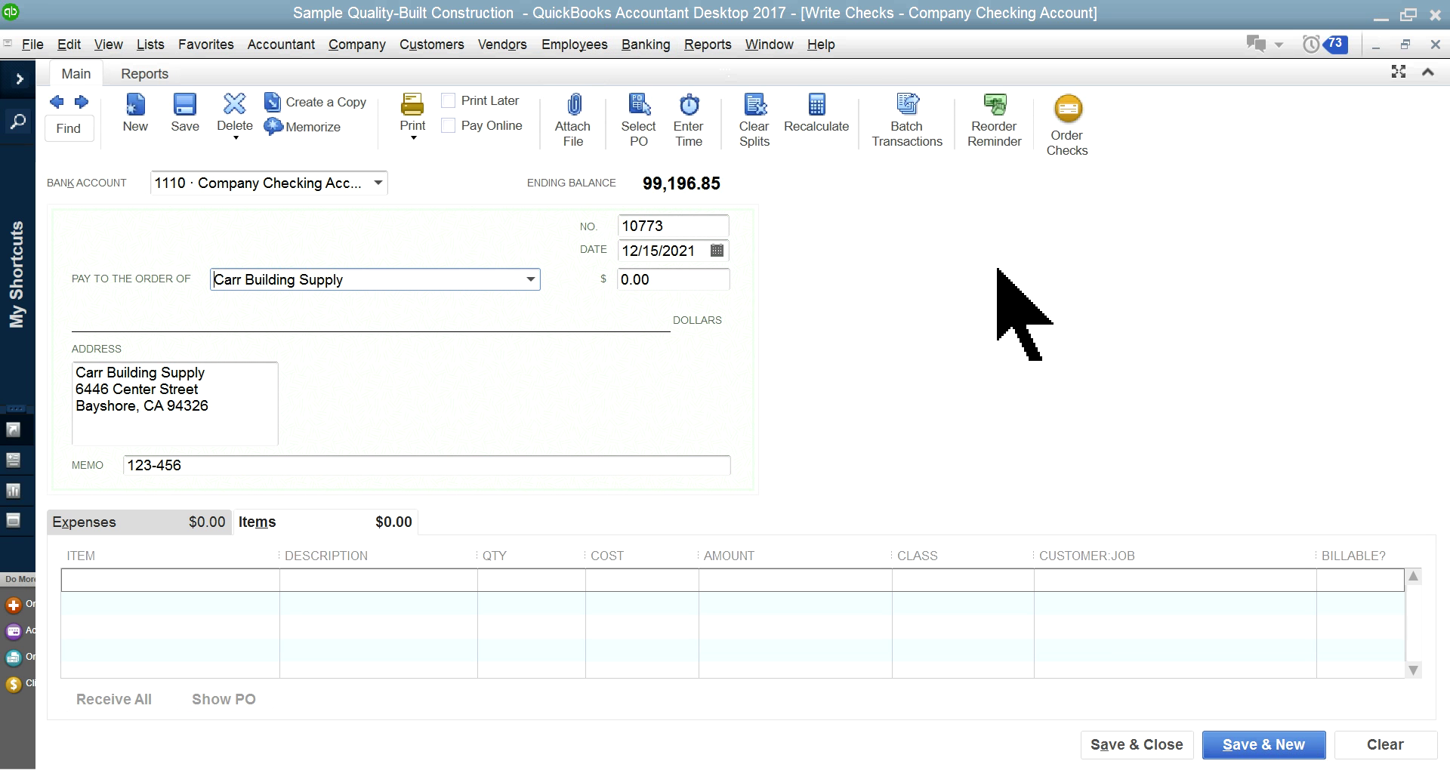
# - Add the item 04 Concrete to the check with quantity 10 and cost 5.00, updating the item with the new cost
pyautogui.click(269, 582)
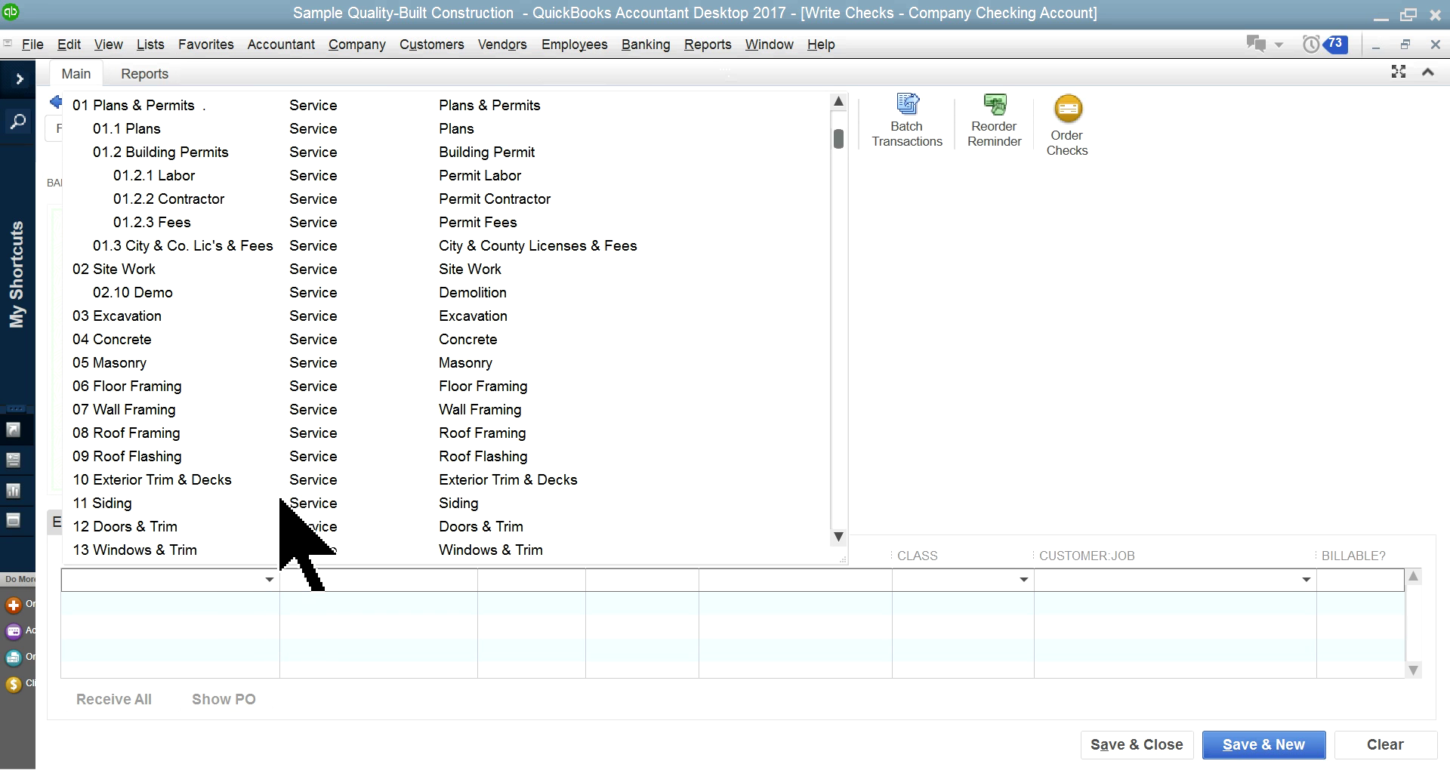
pyautogui.click(137, 342)
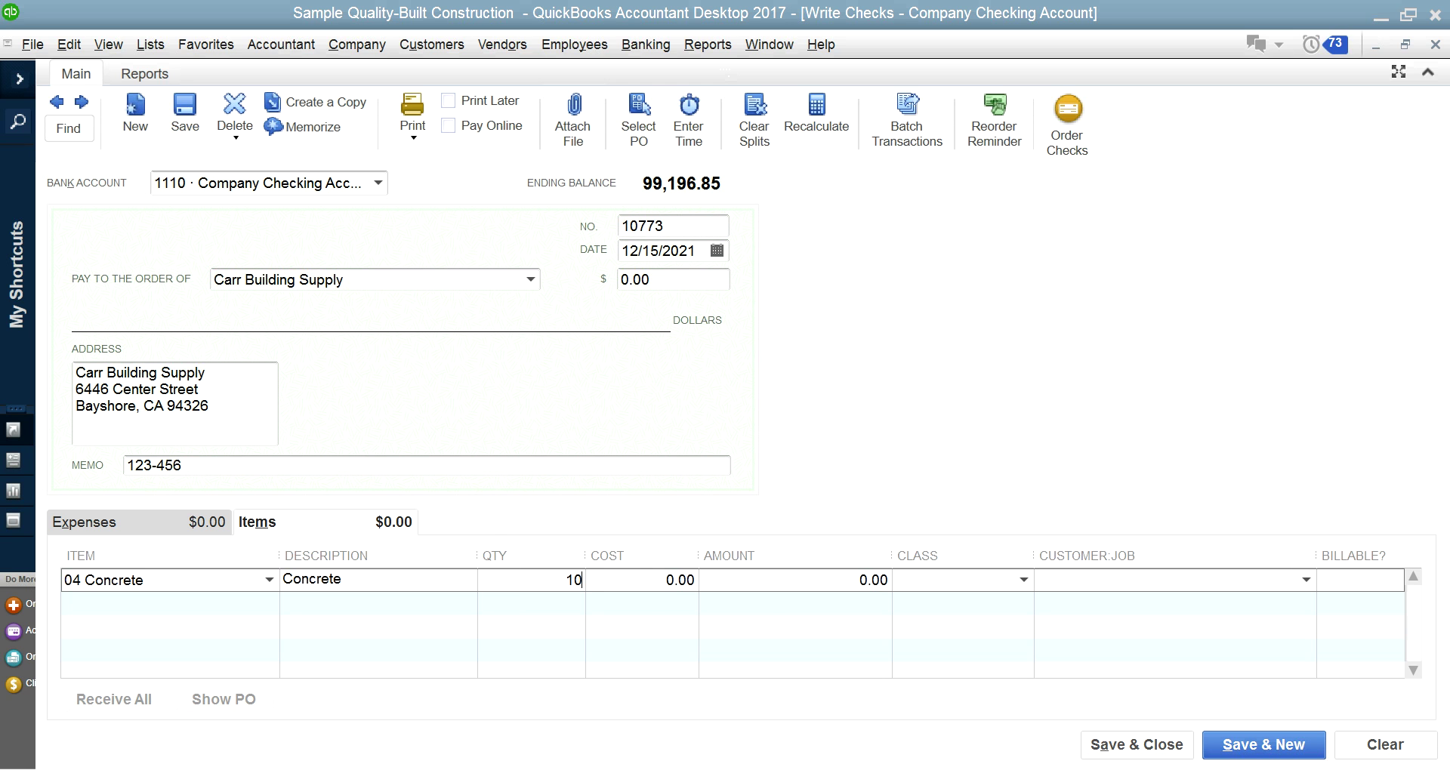
pyautogui.click(666, 580)
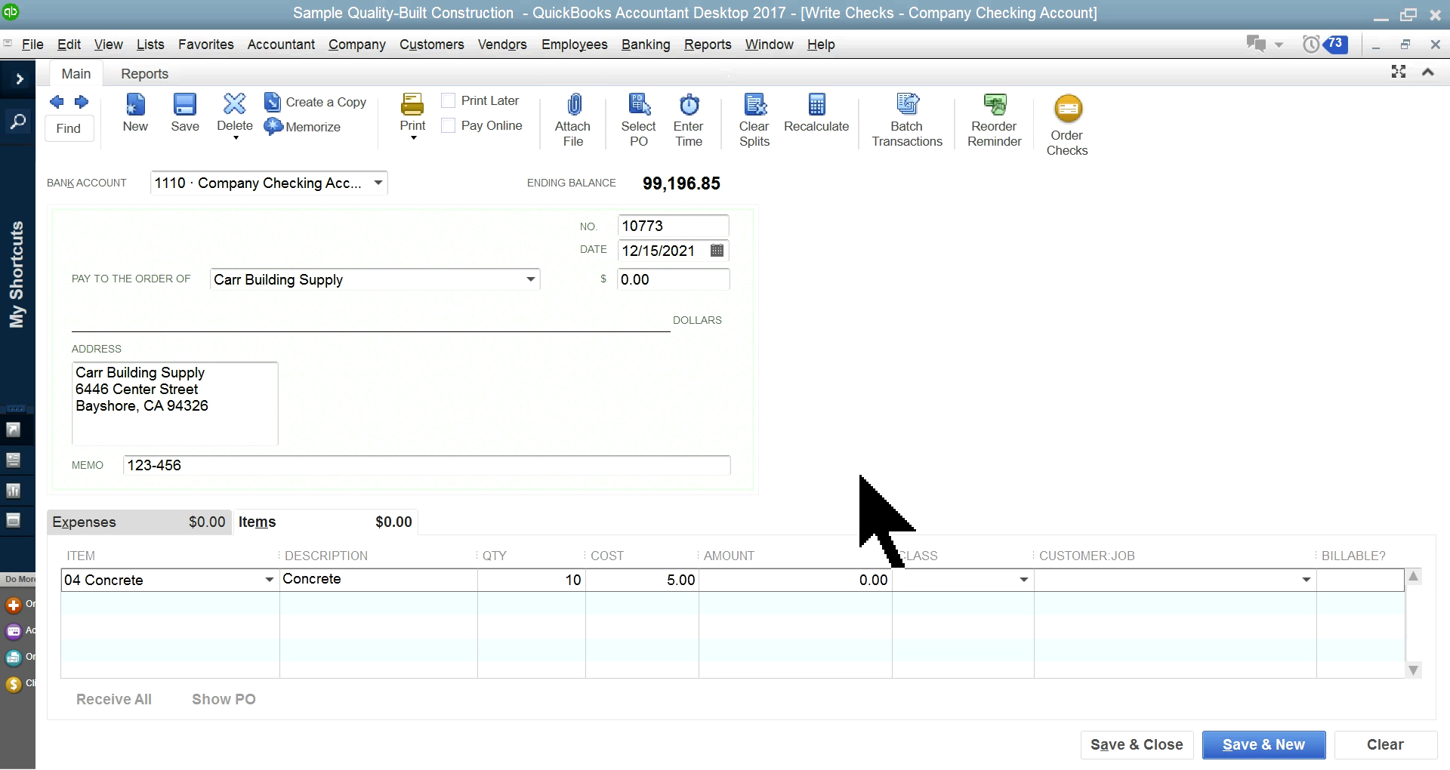
pyautogui.click(793, 585)
pyautogui.click(704, 378)
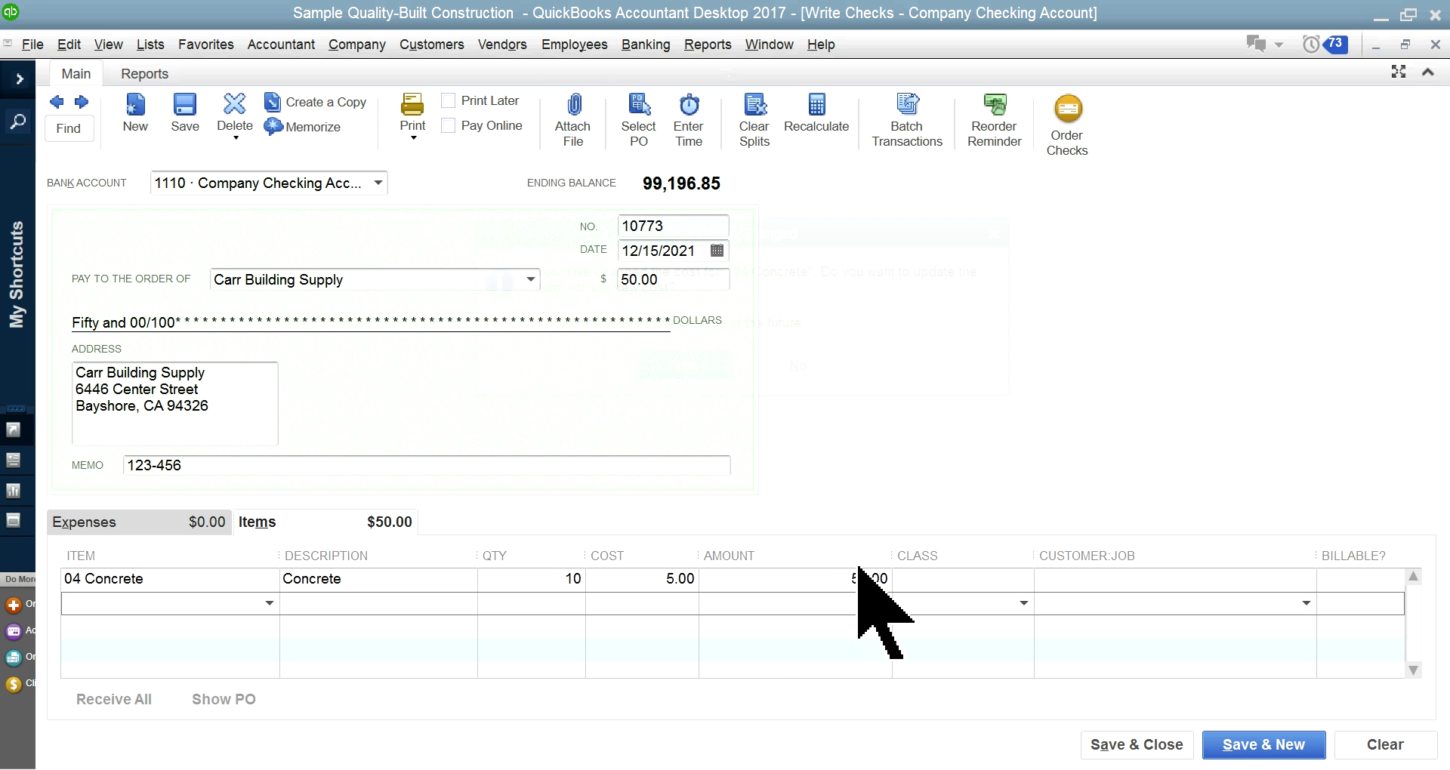
# - Assign the Concrete line to the Material Costs - Job Related class and the House-New Construction job, not billable
pyautogui.click(946, 580)
pyautogui.click(1026, 580)
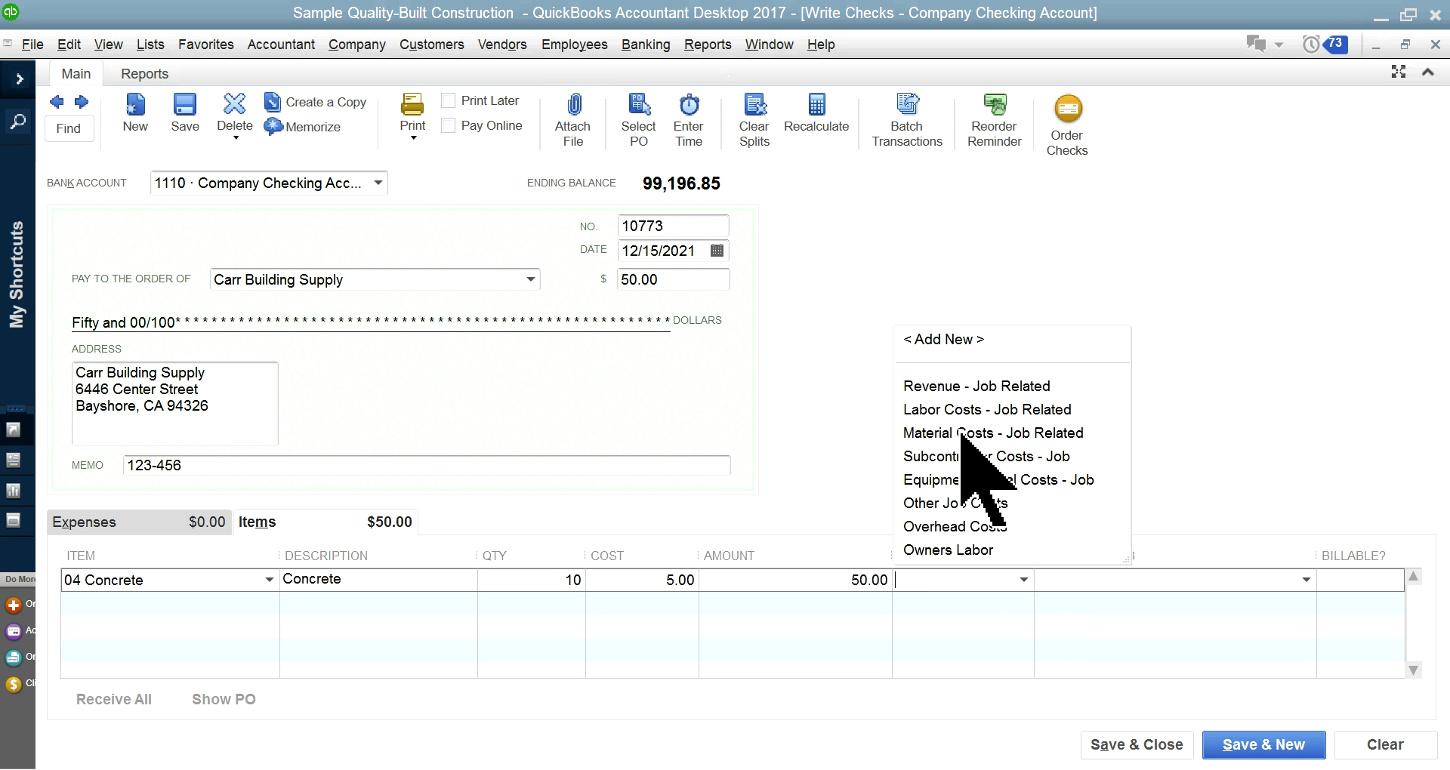
pyautogui.click(921, 432)
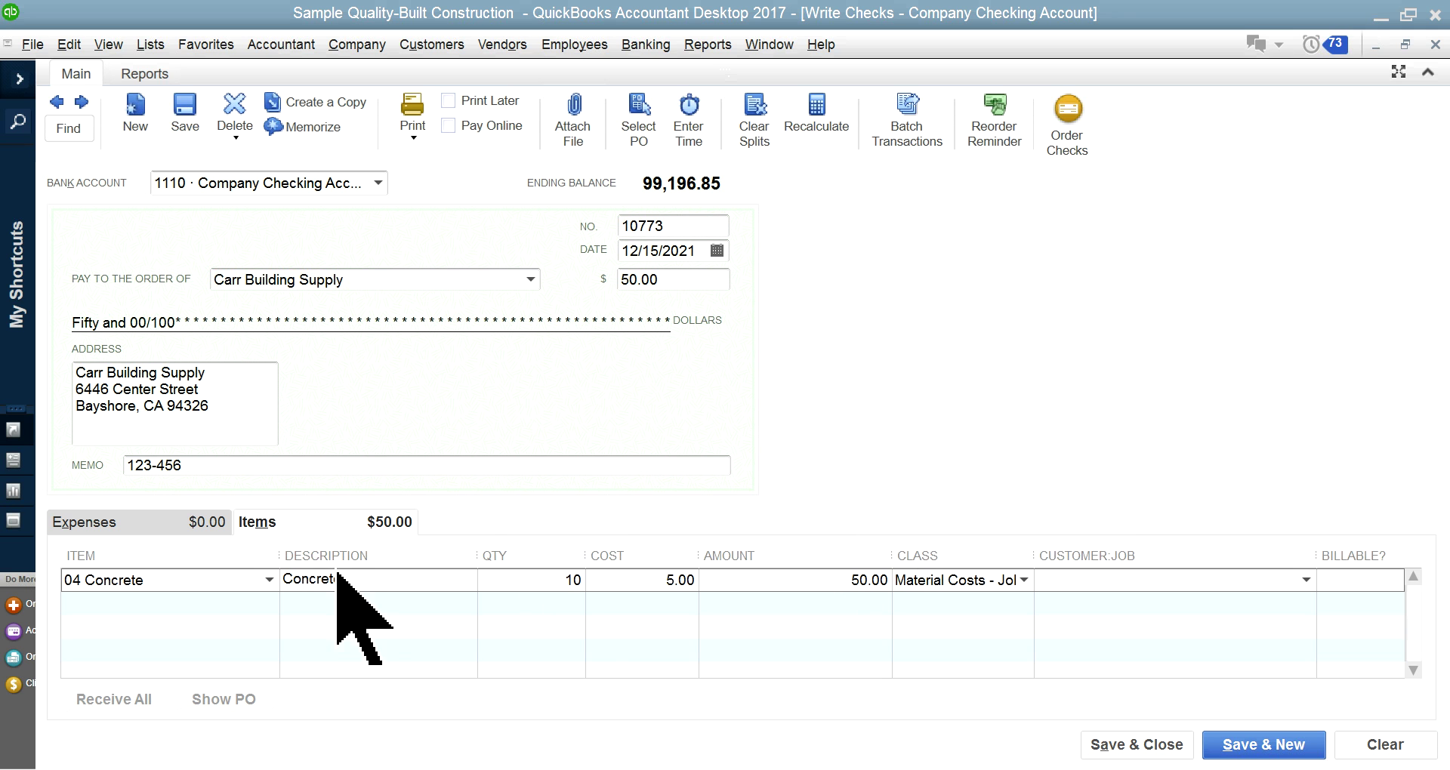
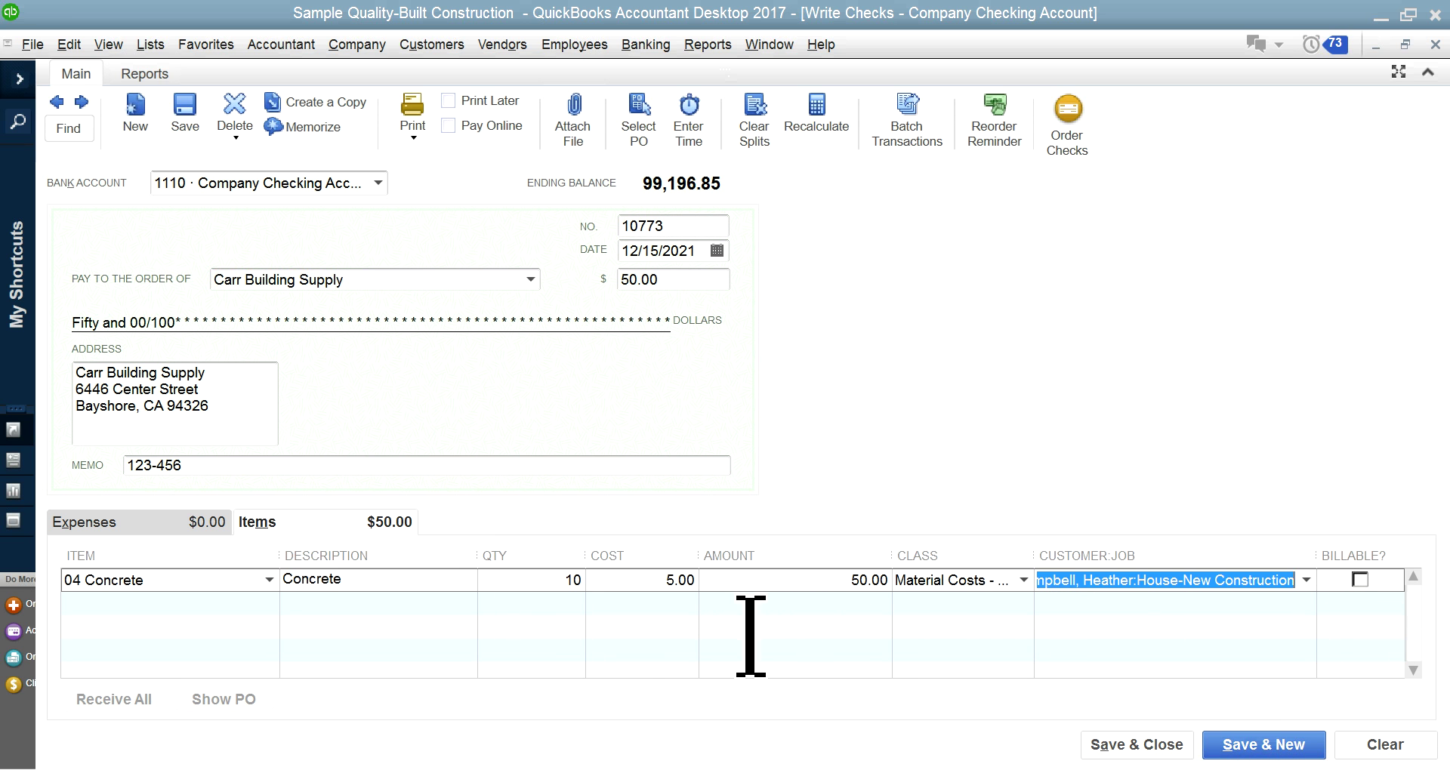
# - Add a 05 Masonry line with quantity 20, cost 5.00 and the class Material Costs - Job Related
pyautogui.click(151, 604)
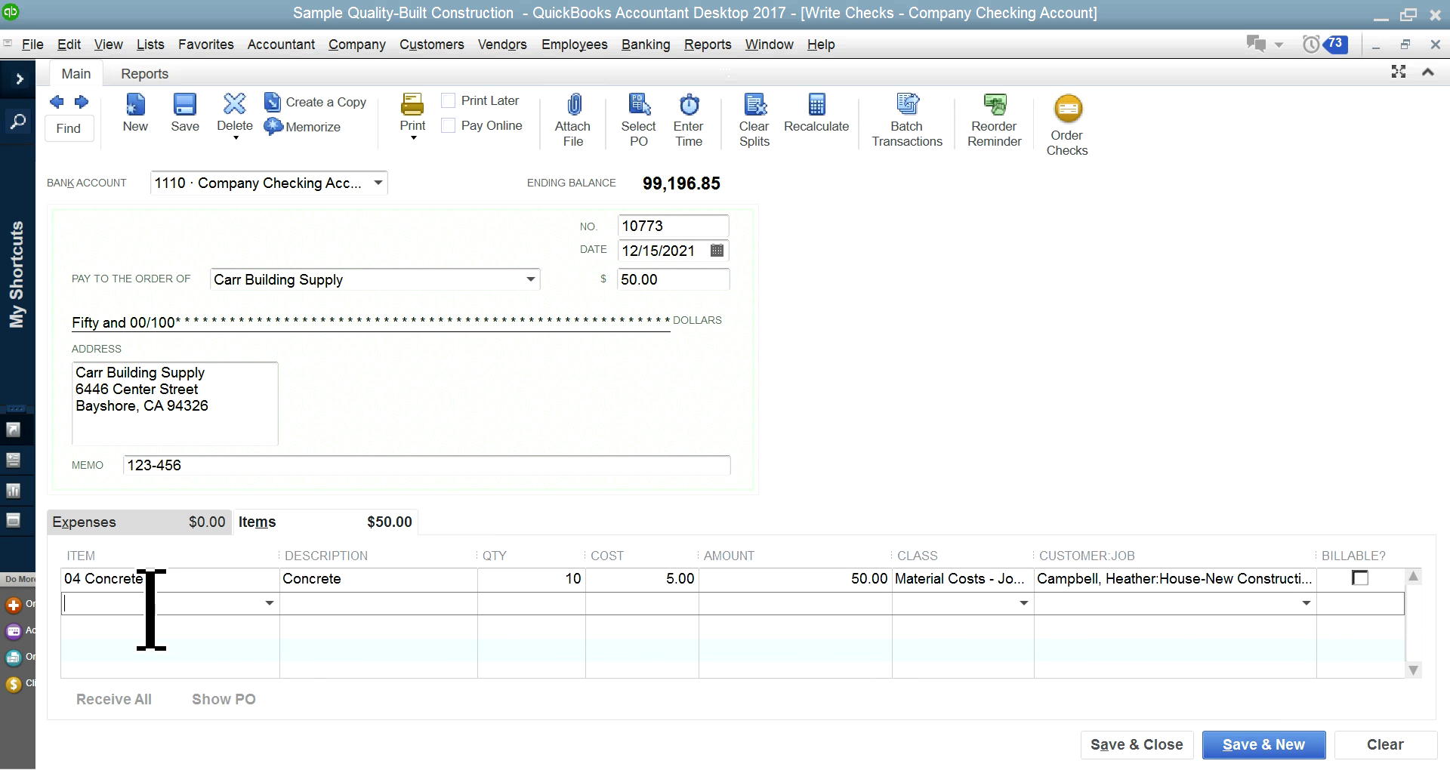
pyautogui.click(269, 603)
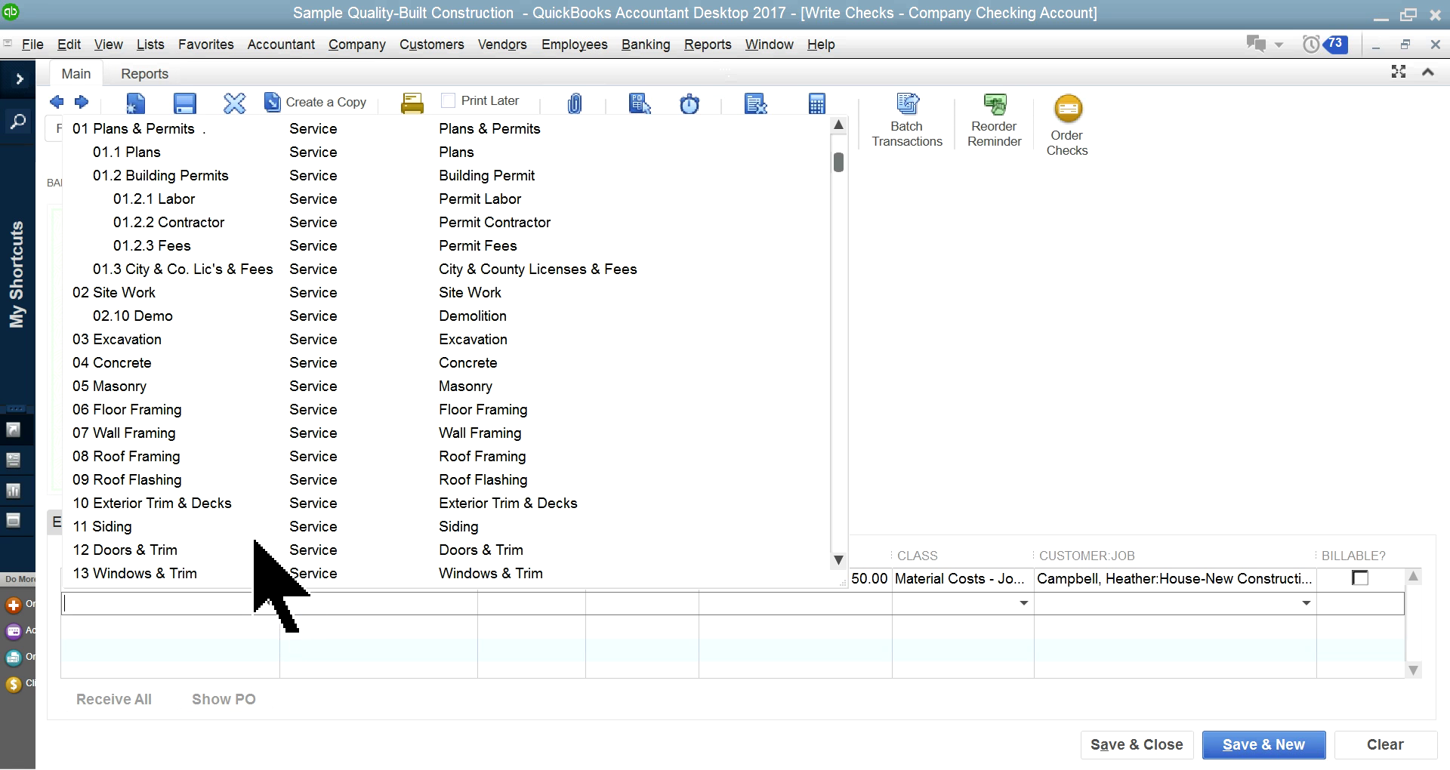
pyautogui.click(139, 386)
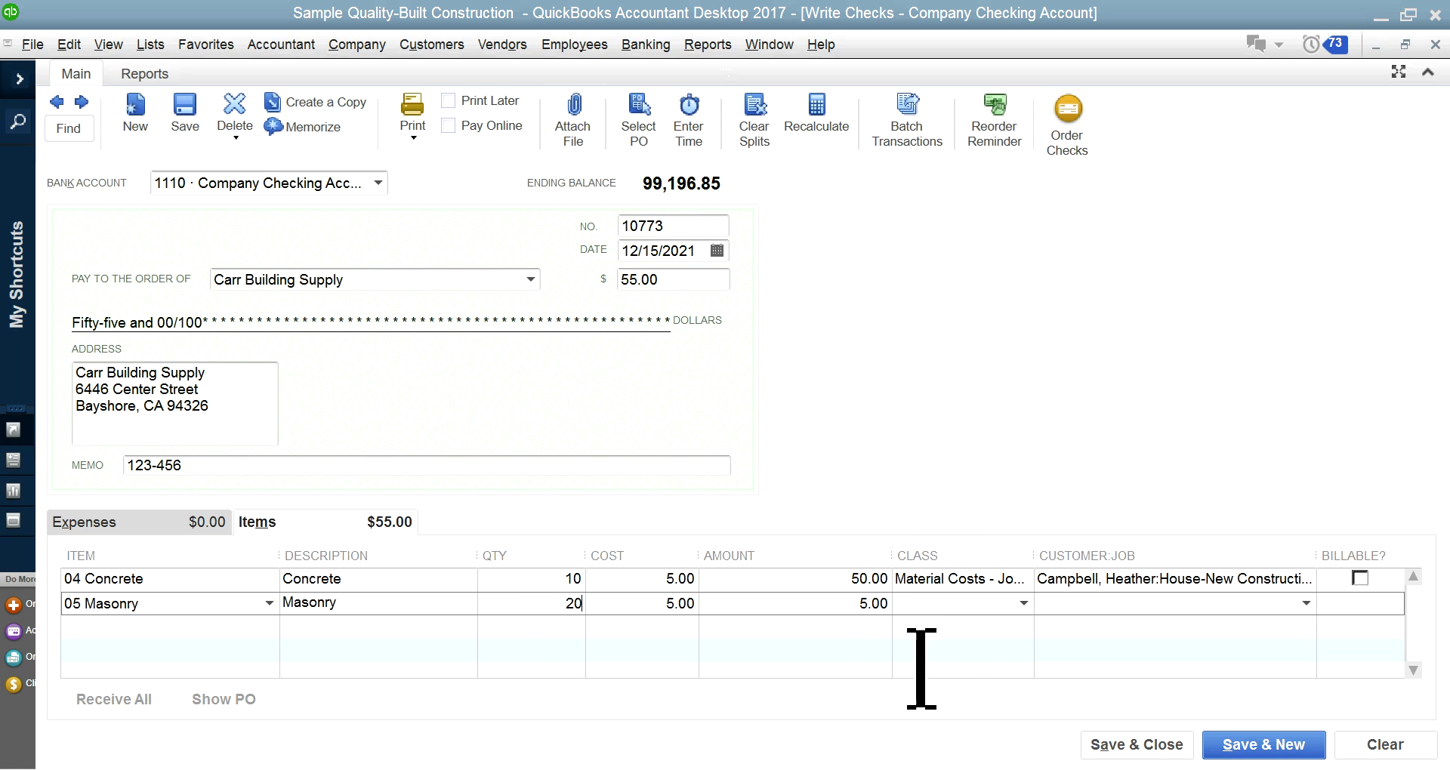
pyautogui.click(1024, 603)
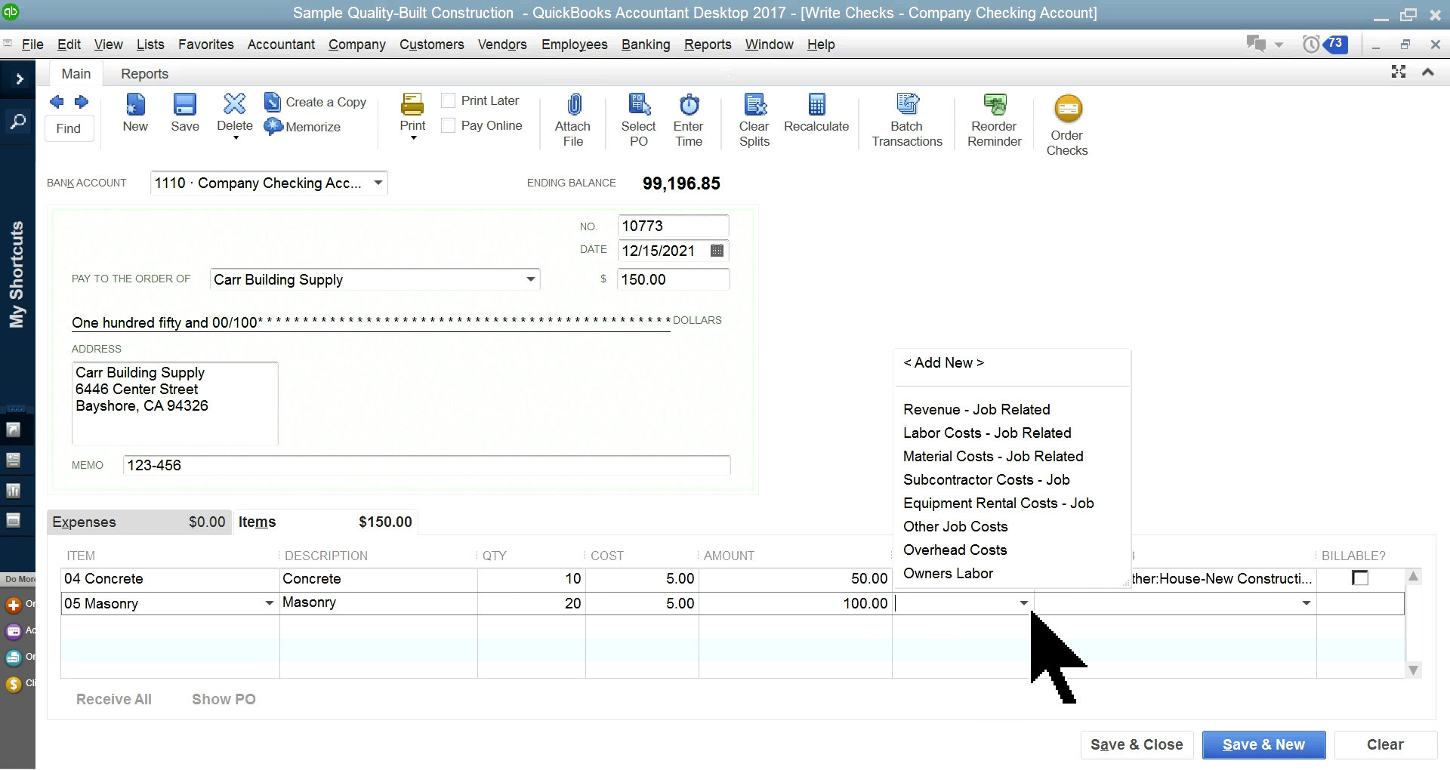
pyautogui.click(929, 456)
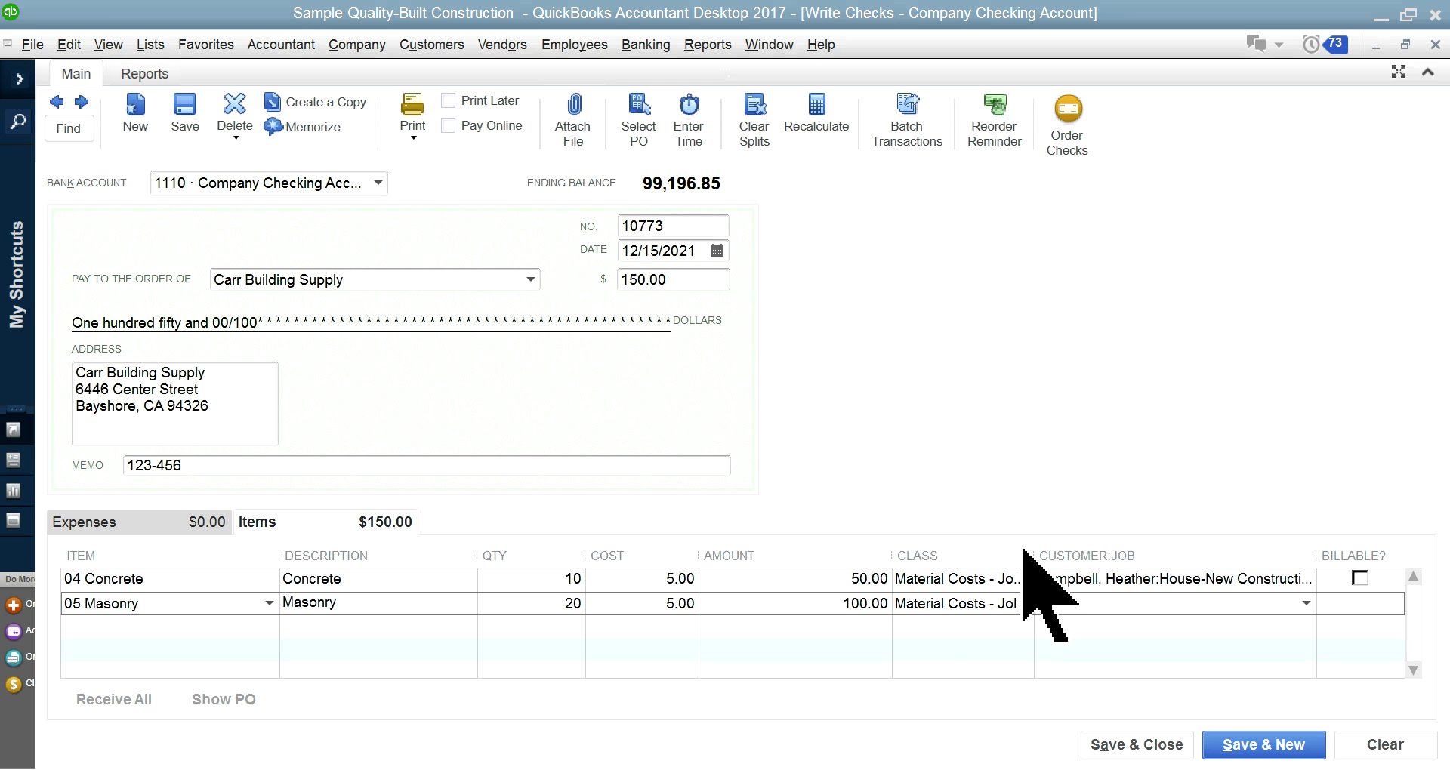
# - Widen the Class column to show full class names and assign the Masonry line to the House-New Construction job
pyautogui.moveTo(893, 544); pyautogui.dragTo(819, 550)
pyautogui.moveTo(988, 550); pyautogui.dragTo(1038, 549)
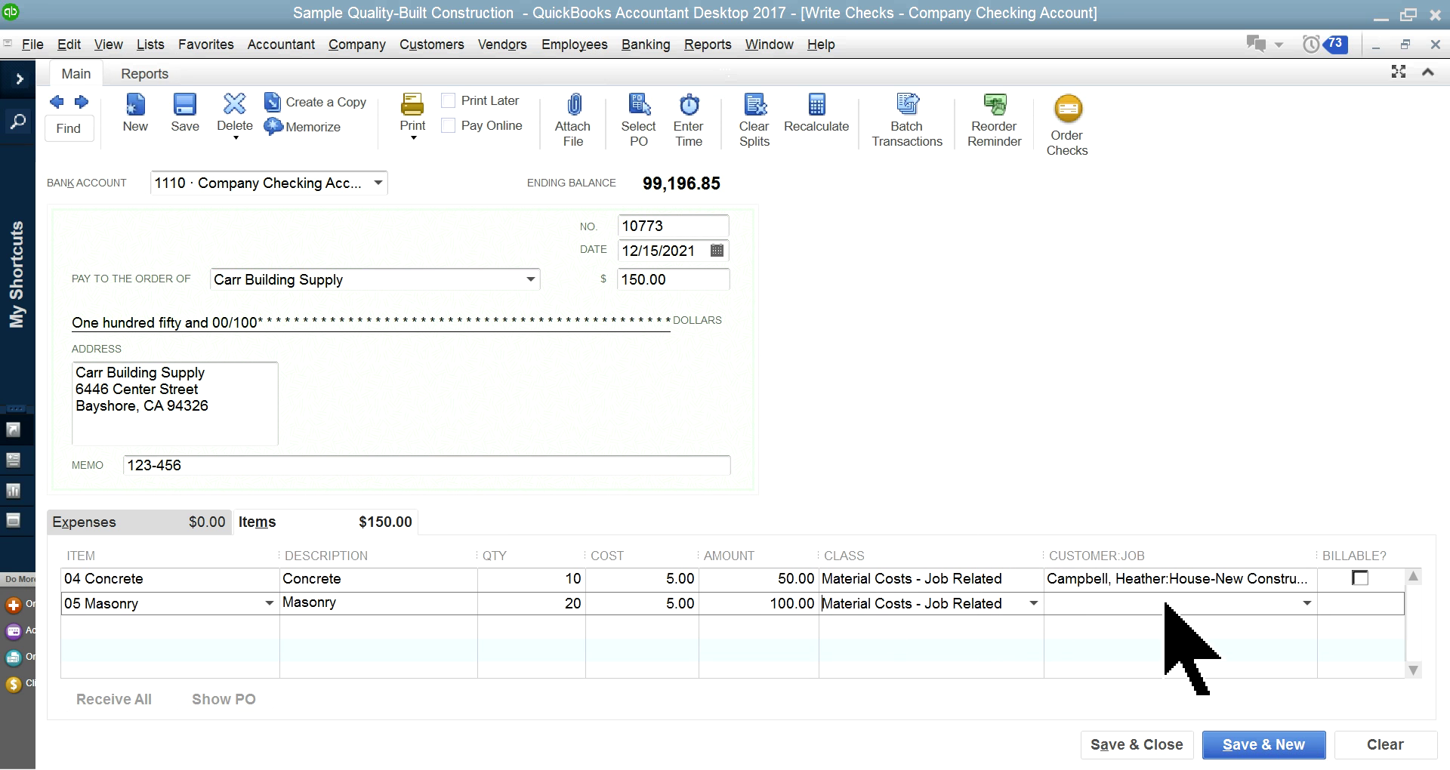
pyautogui.click(1306, 602)
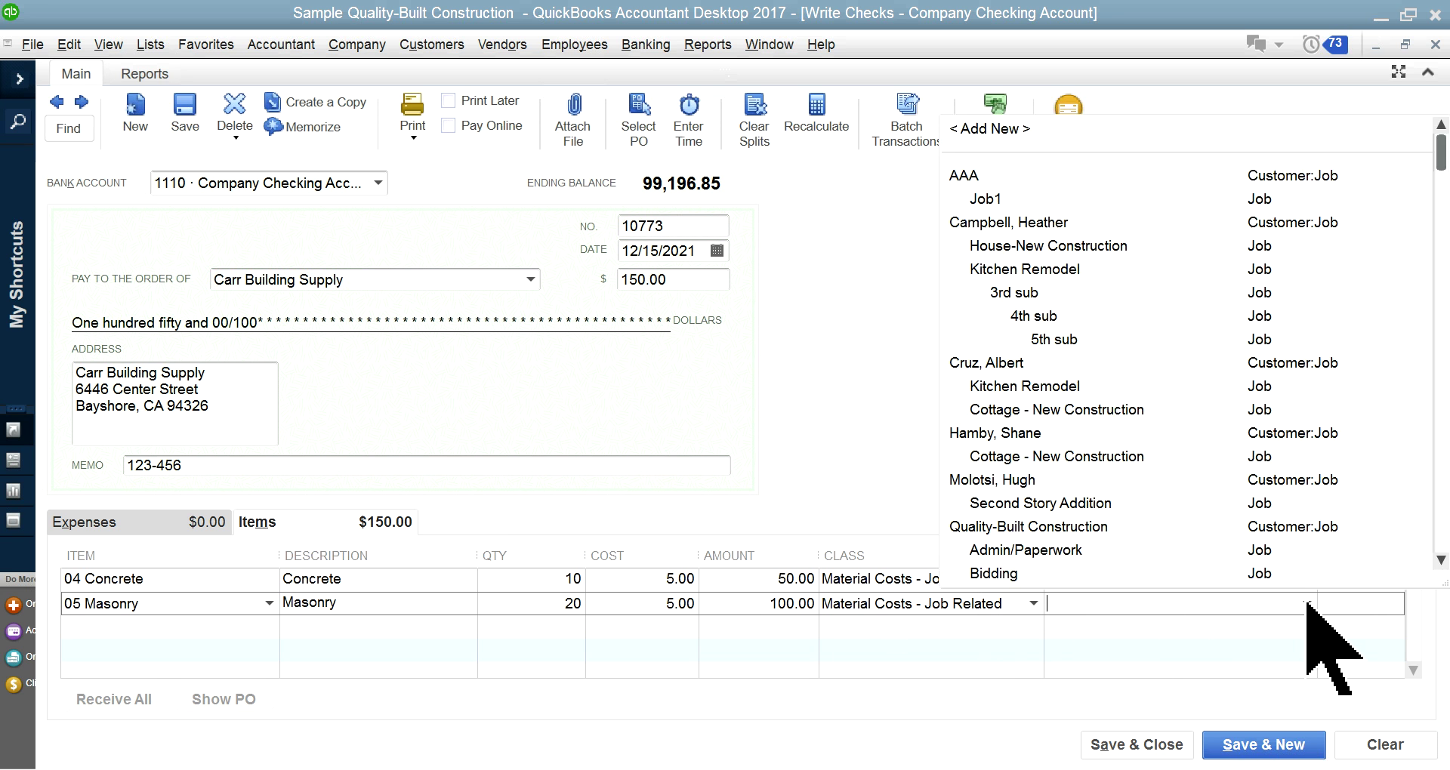
pyautogui.click(1050, 245)
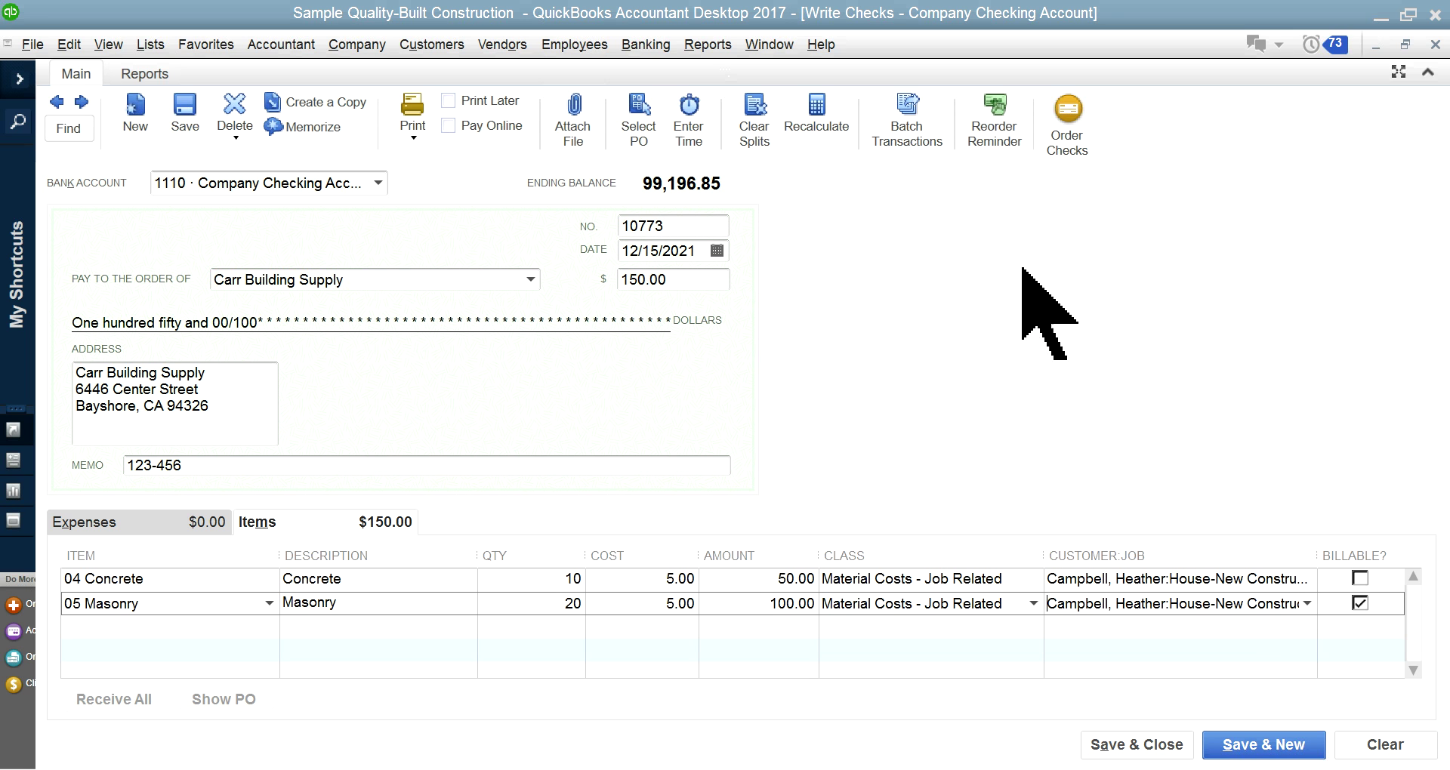
# - Add a 06 Floor Framing line with quantity 15 and cost 10.00, updating the item with the new cost
pyautogui.click(108, 632)
pyautogui.click(269, 626)
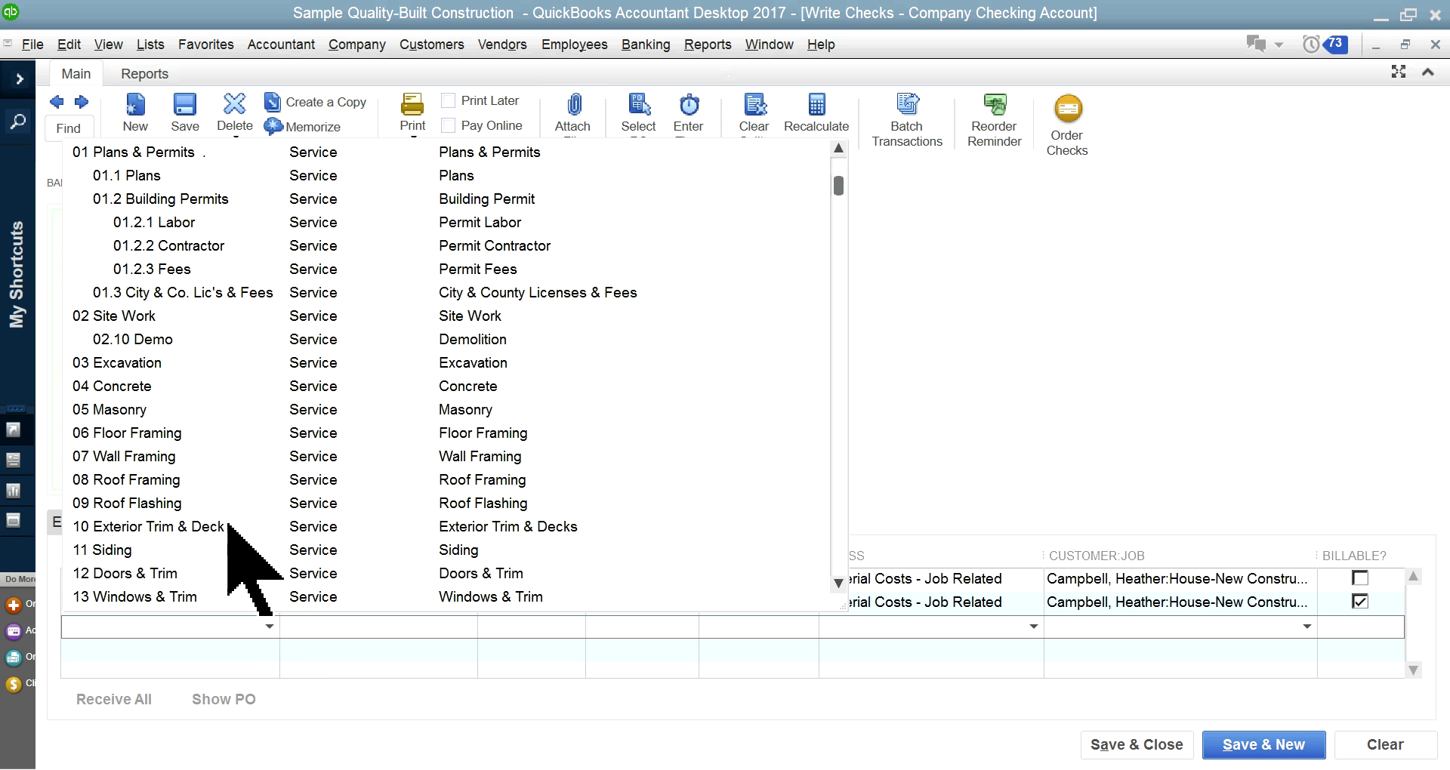
pyautogui.click(171, 438)
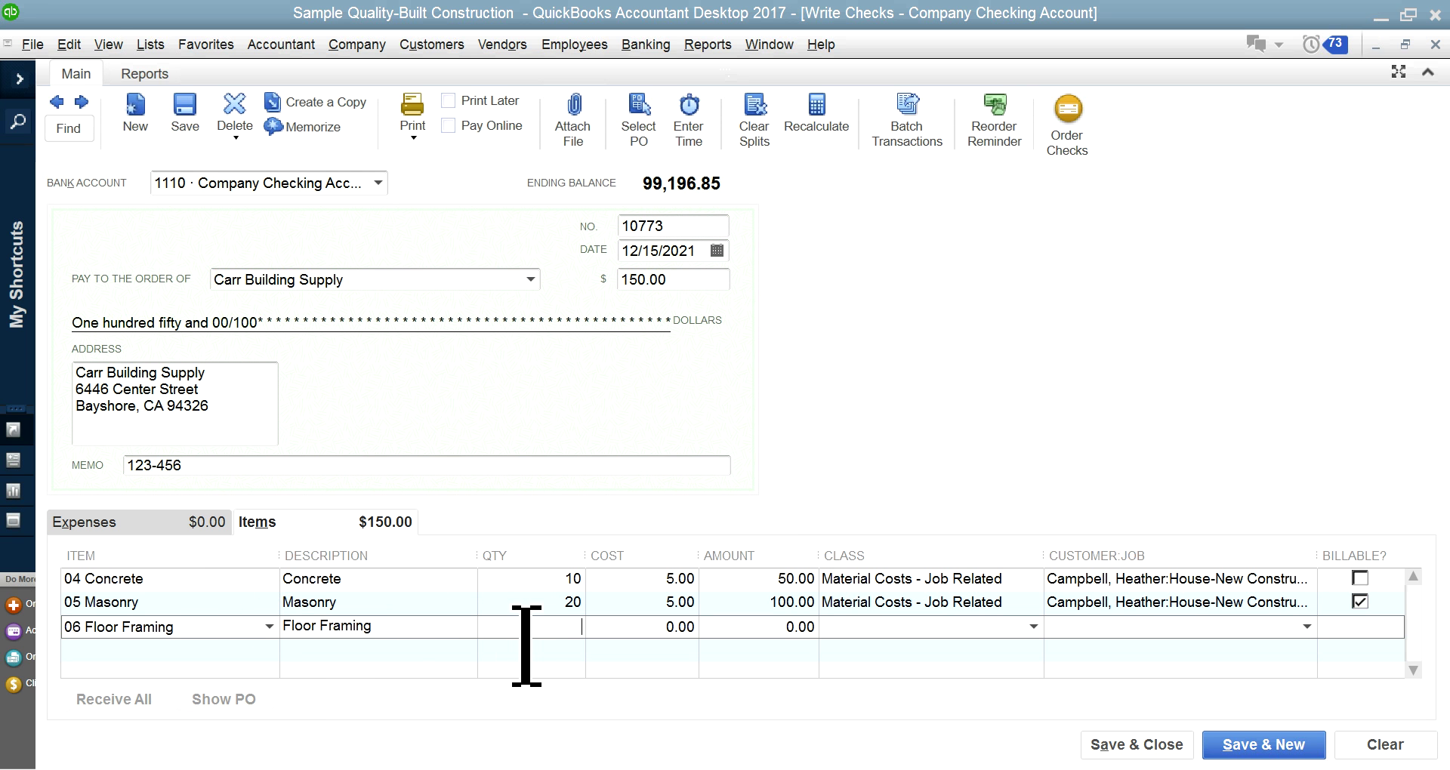
pyautogui.write('15')
pyautogui.click(644, 629)
pyautogui.doubleClick(690, 630)
pyautogui.write('10')
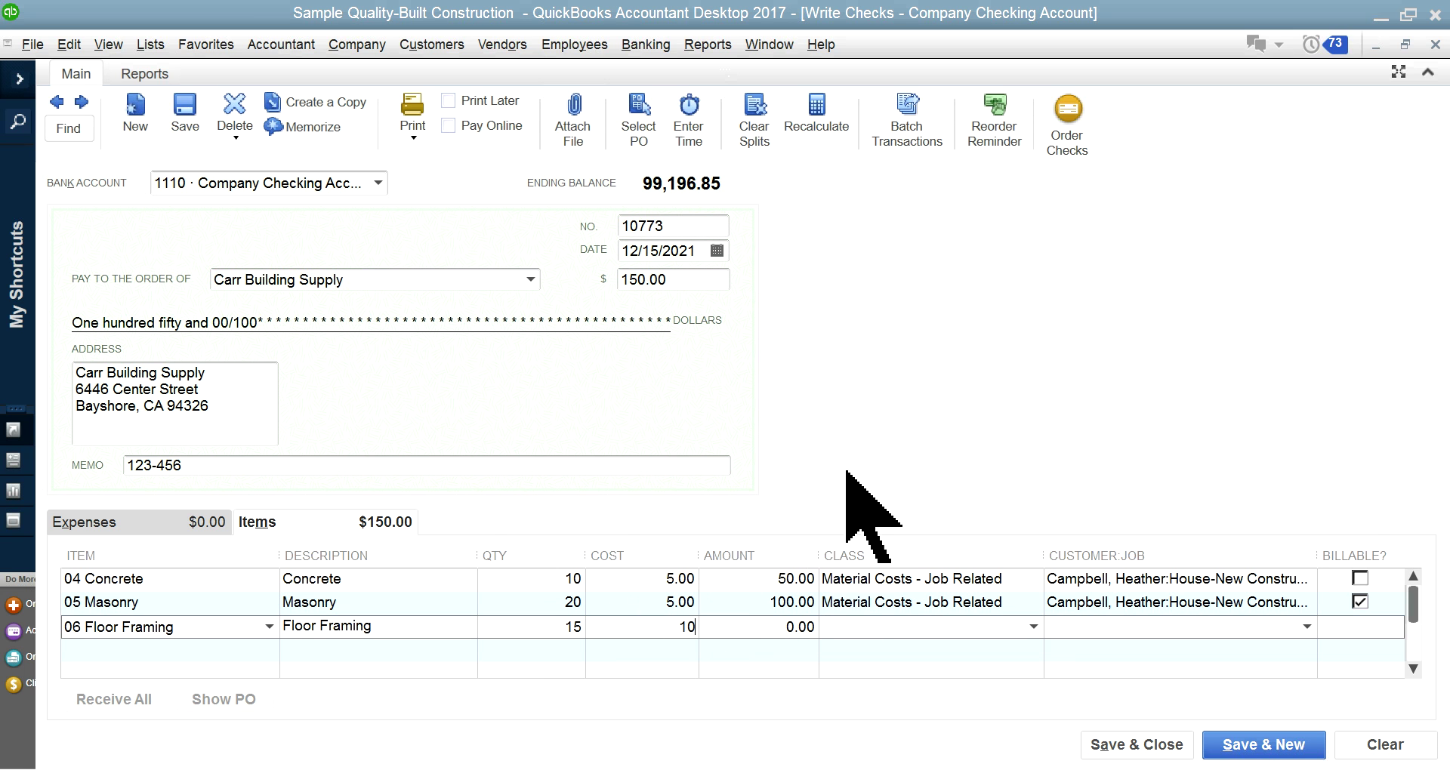
pyautogui.press('Tab')
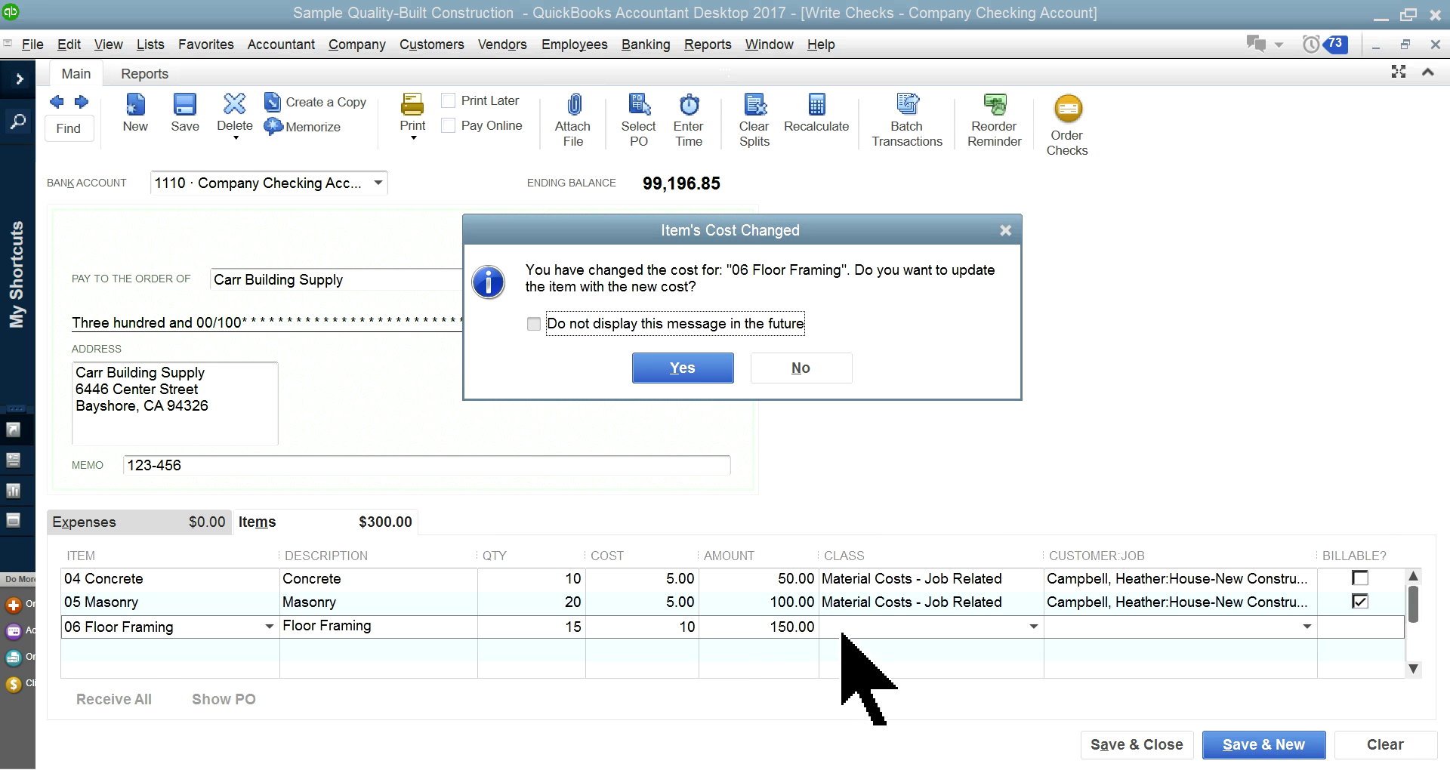
pyautogui.click(699, 373)
pyautogui.scroll(1, 904, 589)
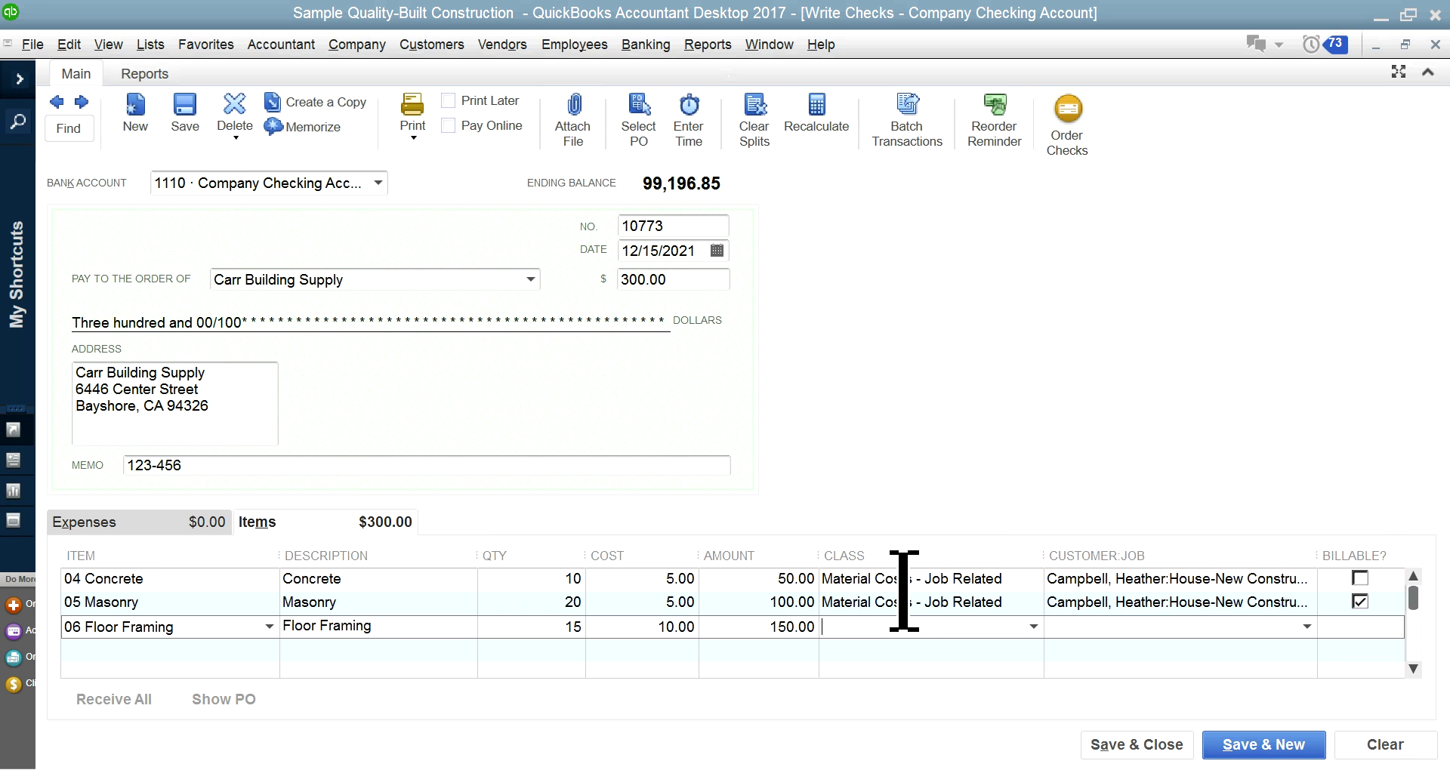
# - Assign the Floor Framing line to the class Material Costs - Job Related and make the Masonry line non-billable
pyautogui.click(1033, 626)
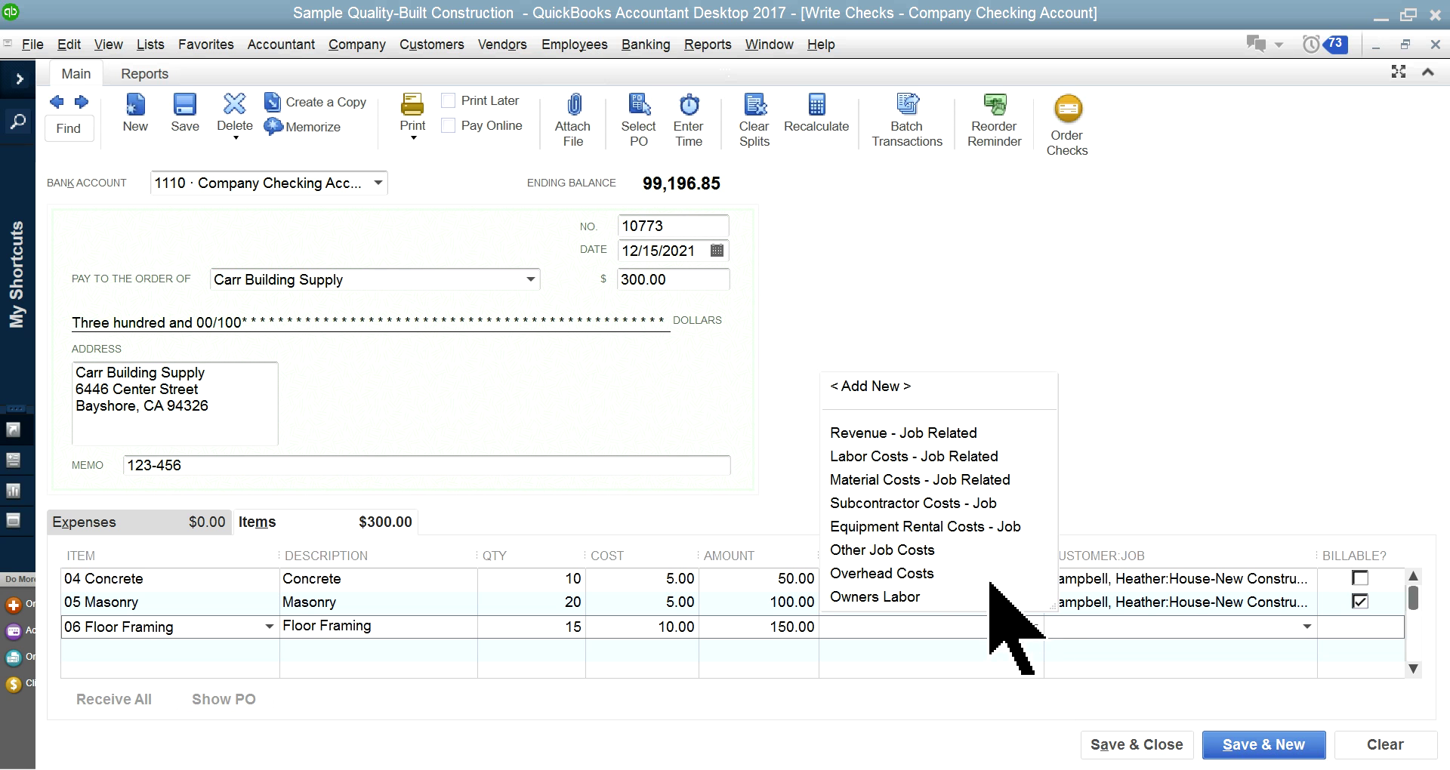
pyautogui.click(891, 481)
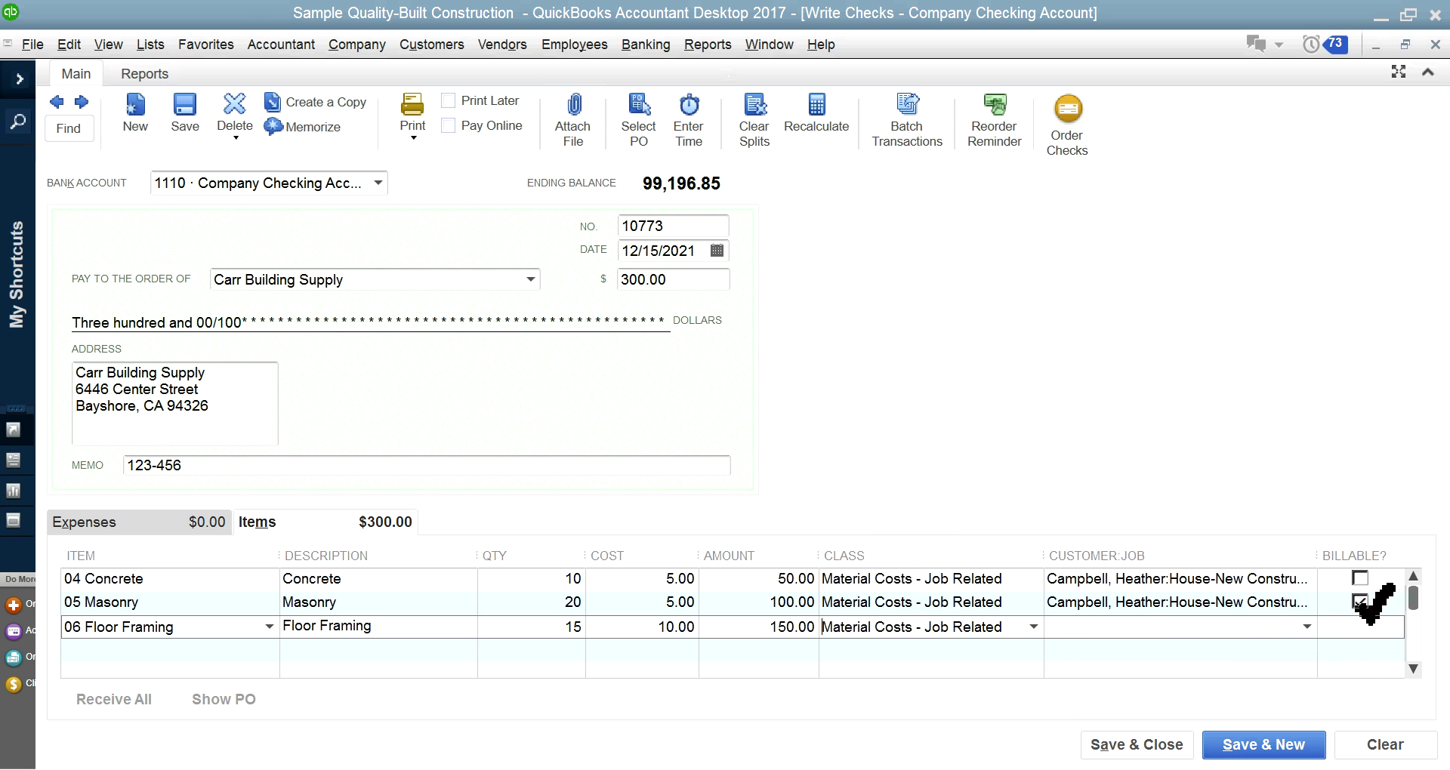
pyautogui.press('Up')
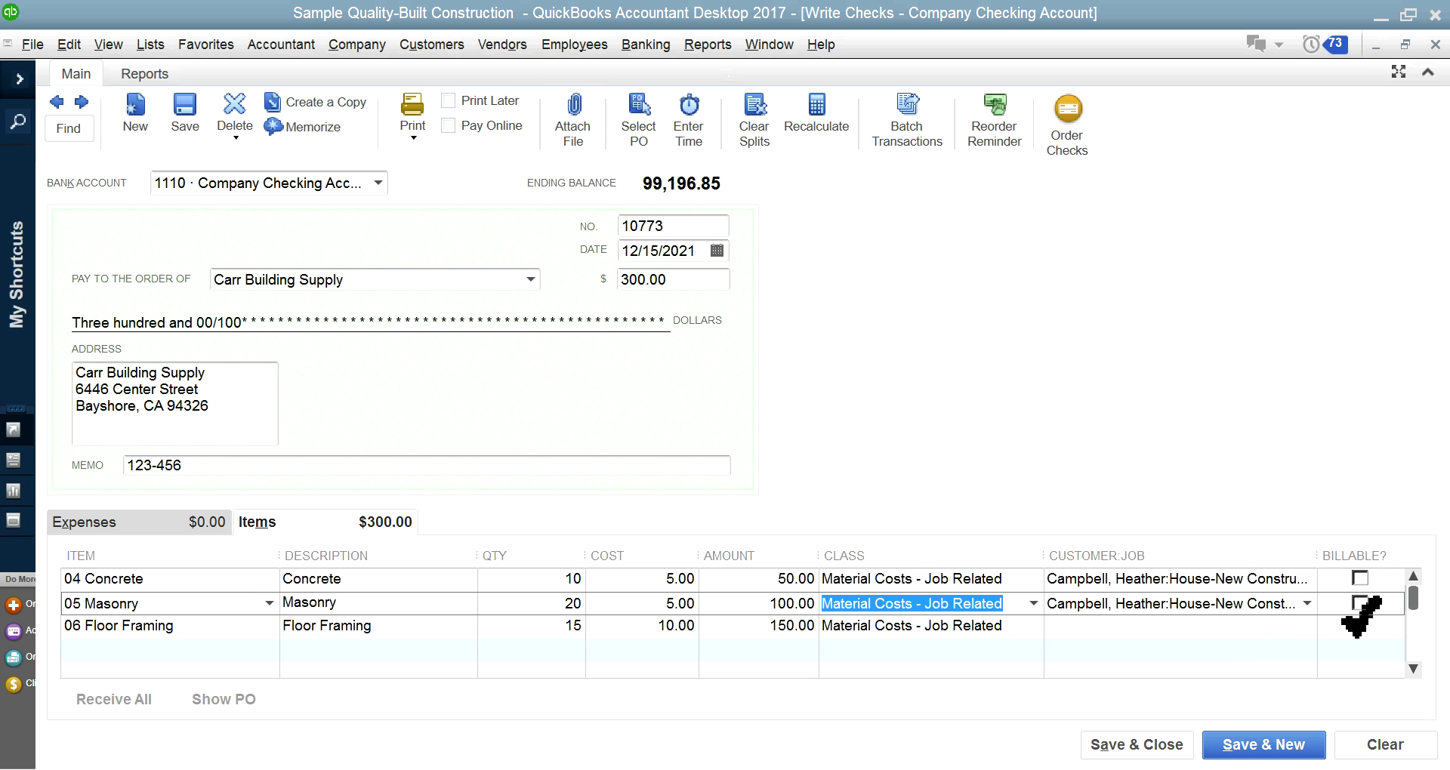
# - Assign the Floor Framing line to the House-New Construction job and make it non-billable
pyautogui.click(1184, 630)
pyautogui.click(1309, 627)
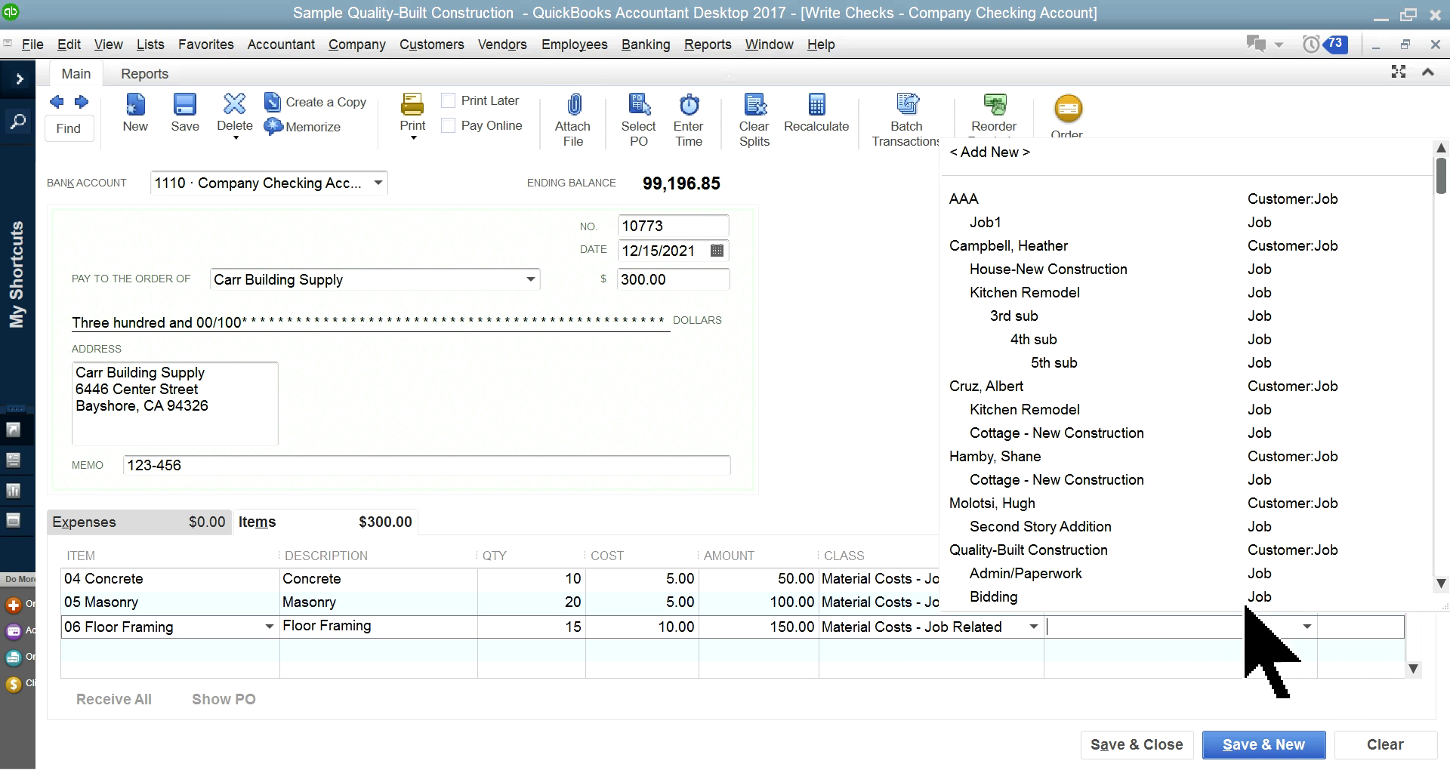
pyautogui.click(994, 275)
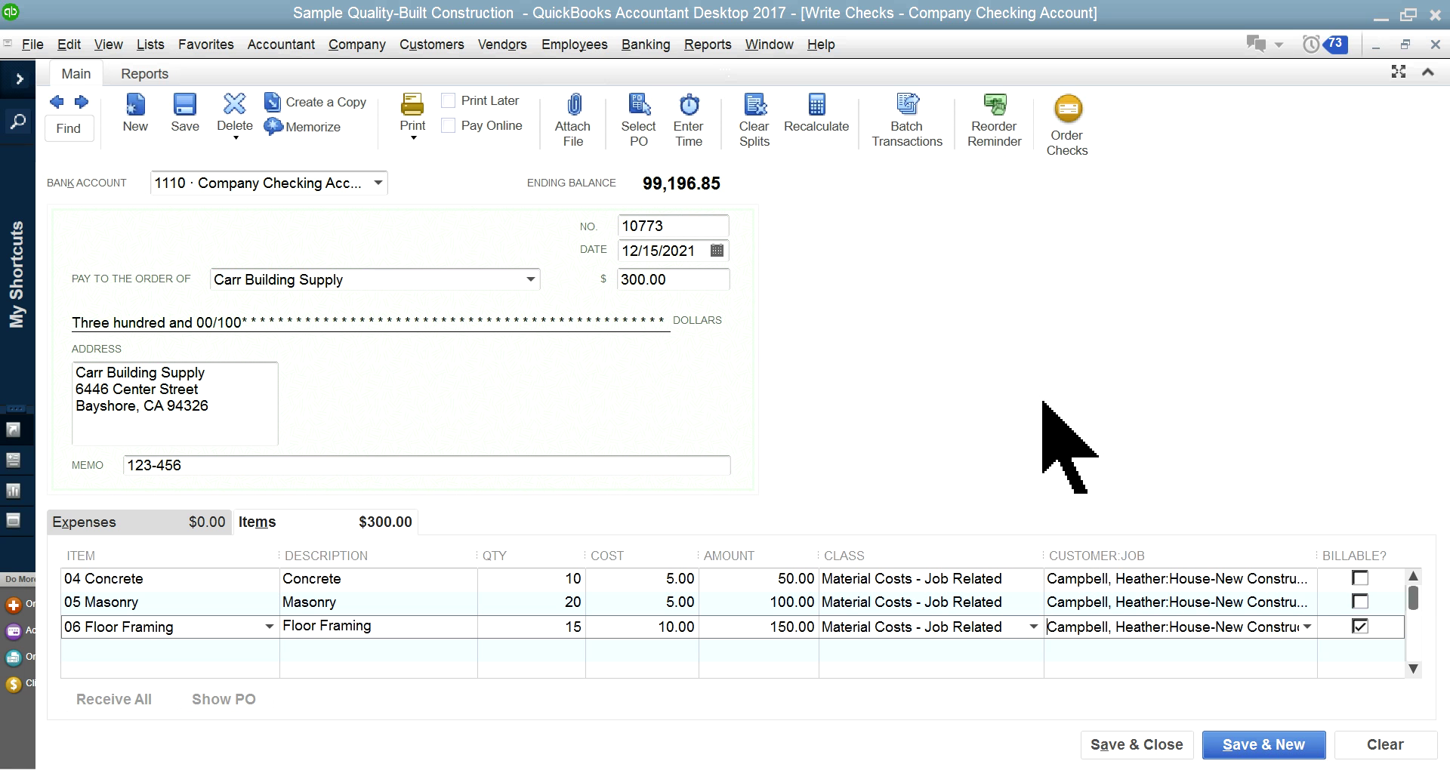
pyautogui.click(1360, 627)
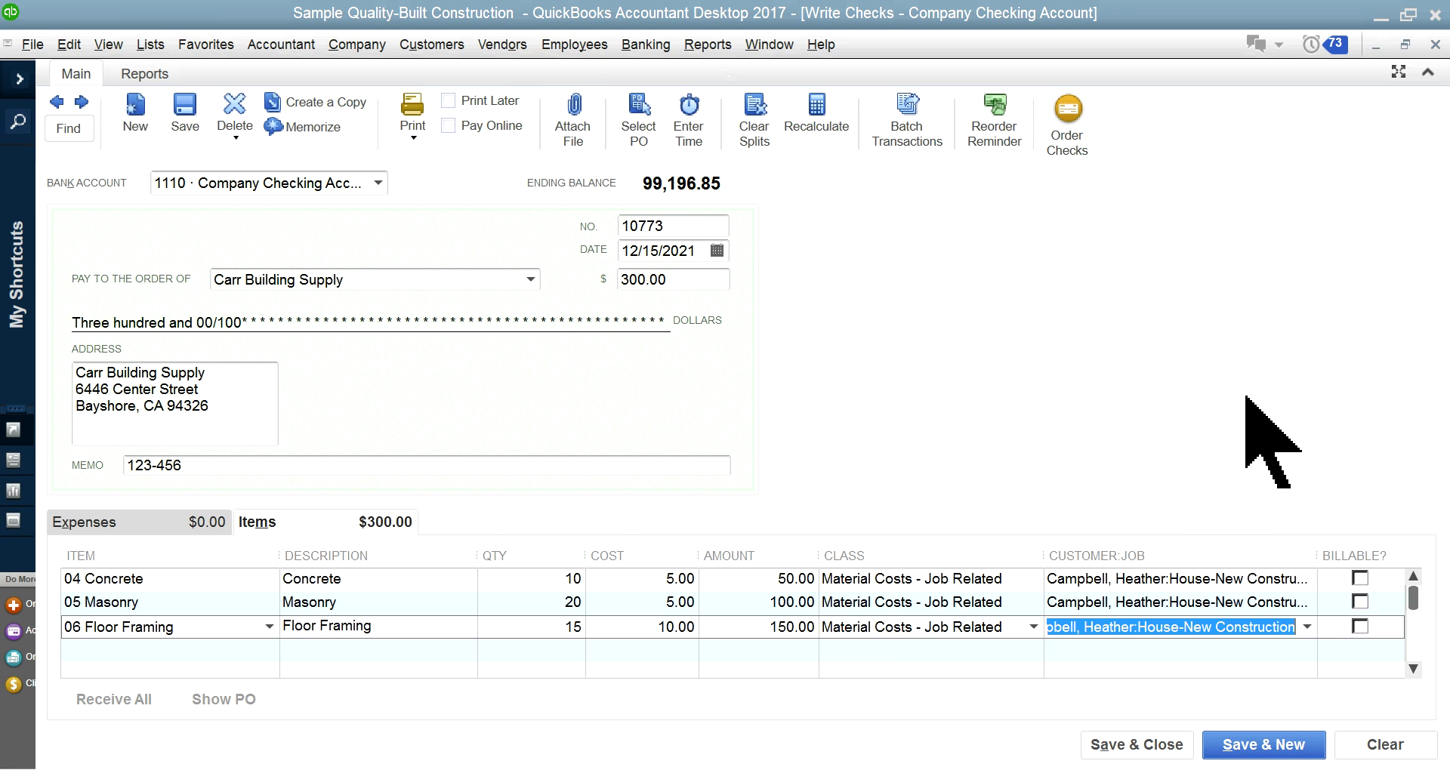
pyautogui.press('Home')
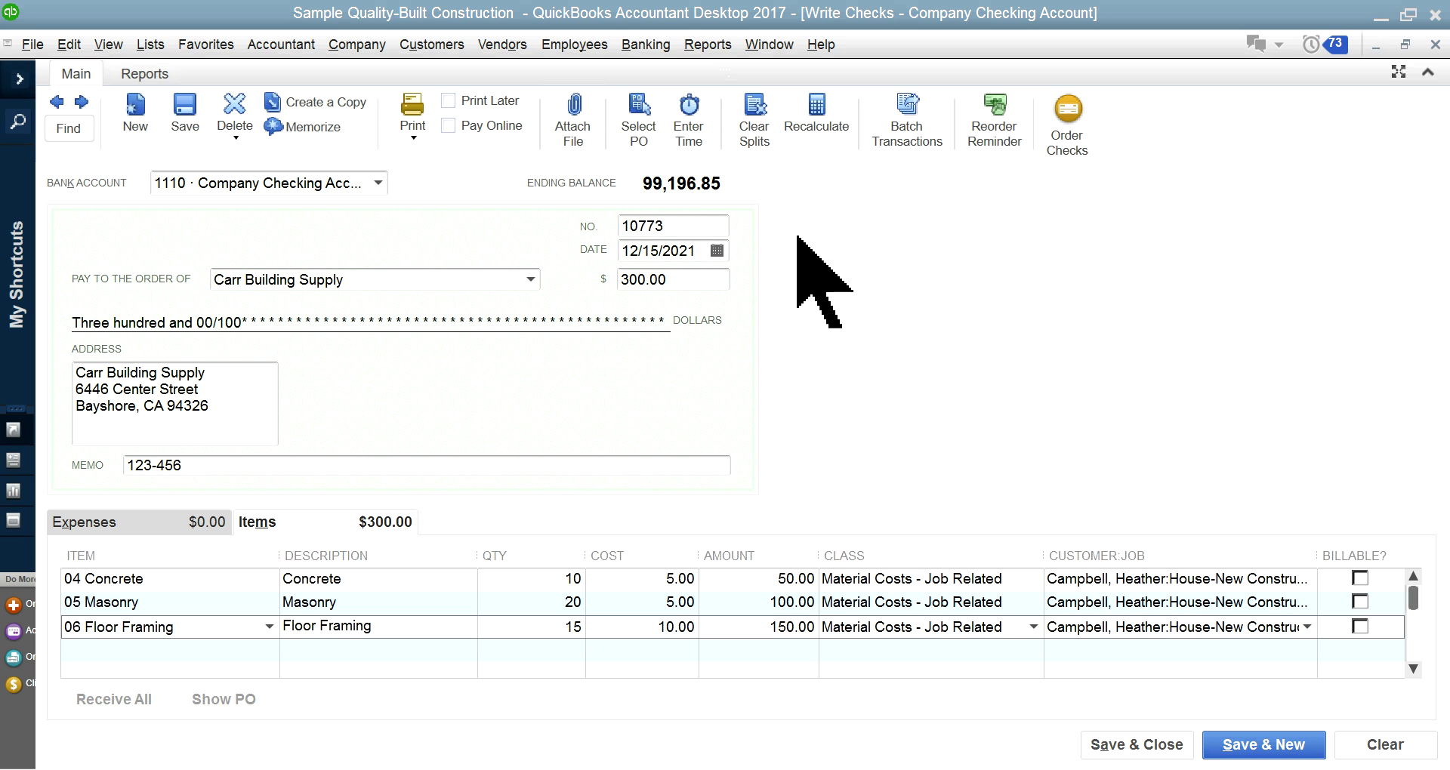
# - Look for open purchase orders for Carr Building Supply and return to the check without receiving any
pyautogui.click(638, 113)
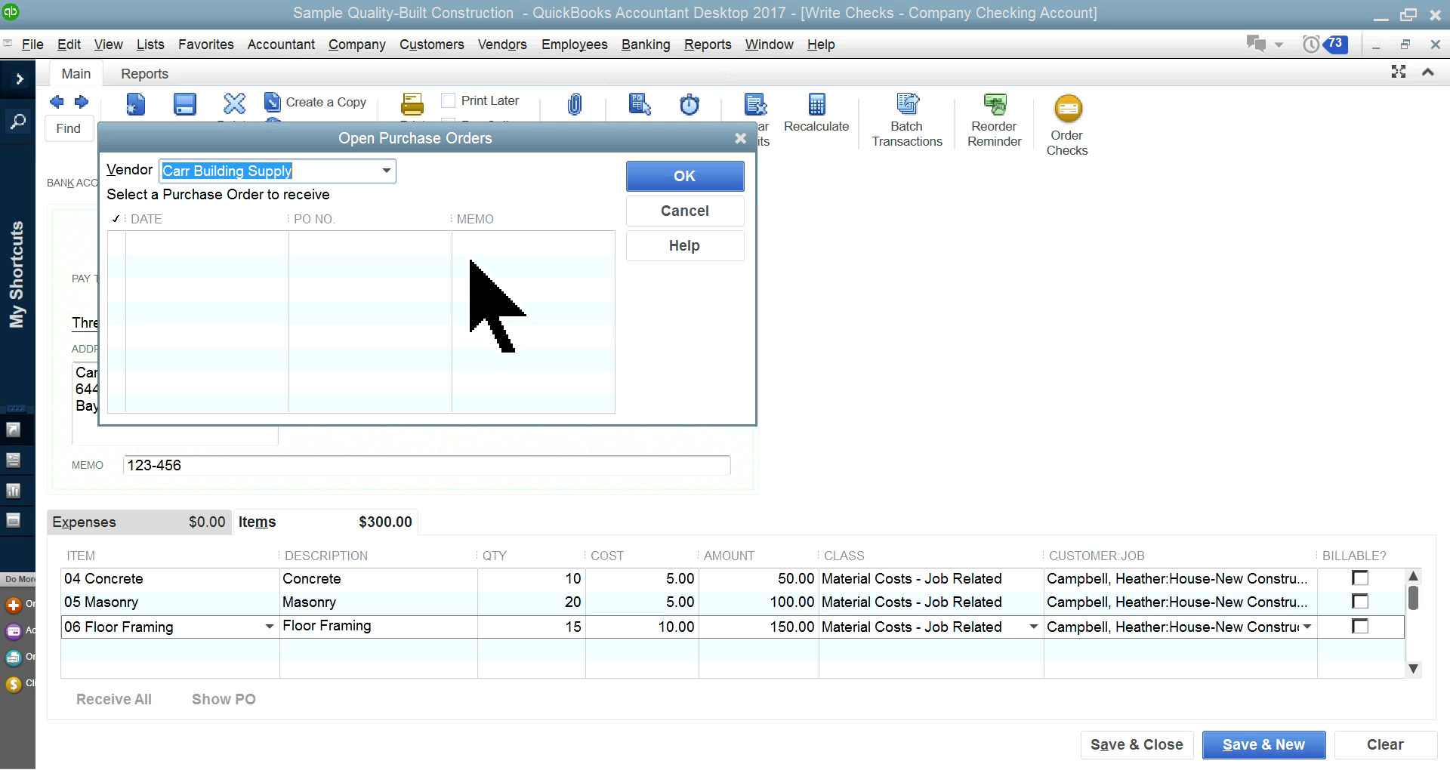
pyautogui.click(650, 215)
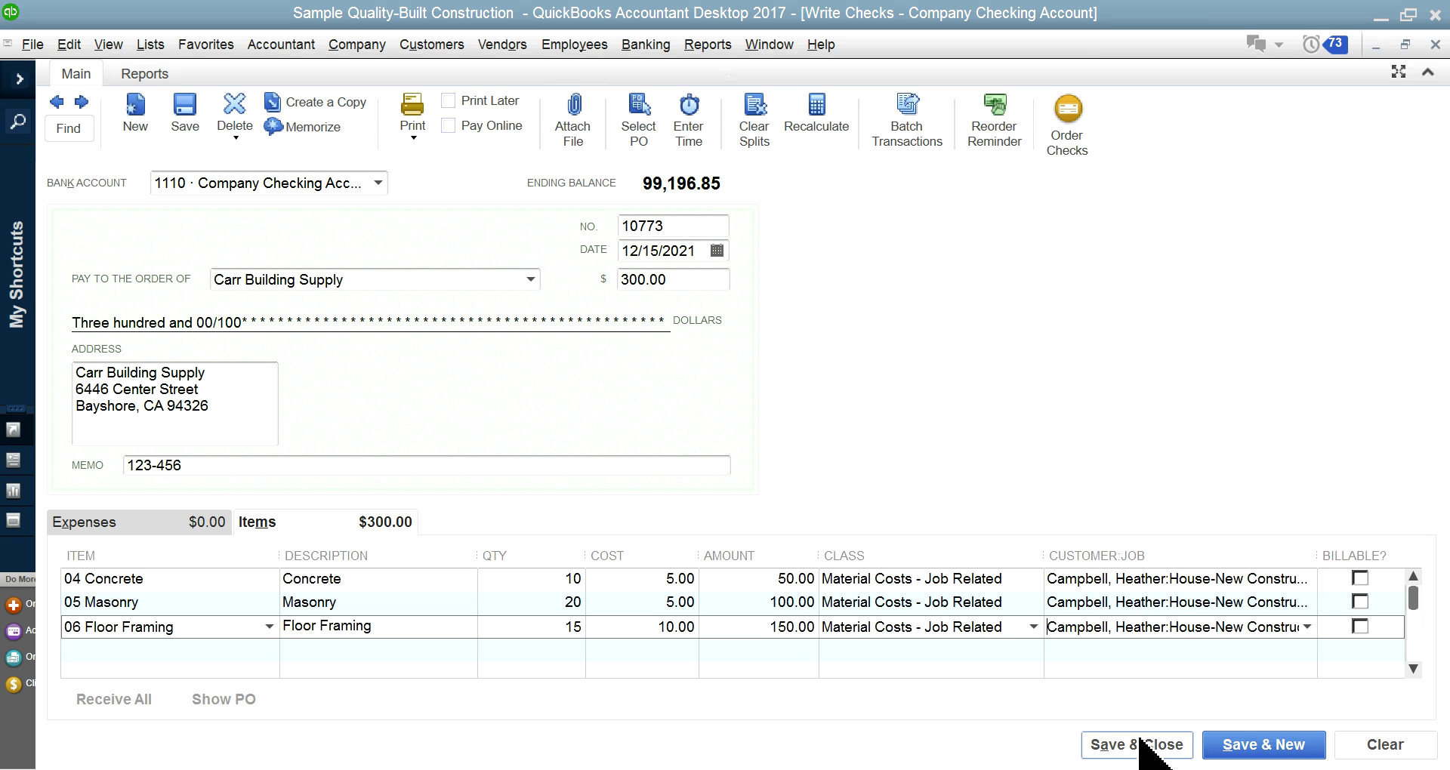
# - Save and close the check, keeping its existing check number
pyautogui.click(683, 228)
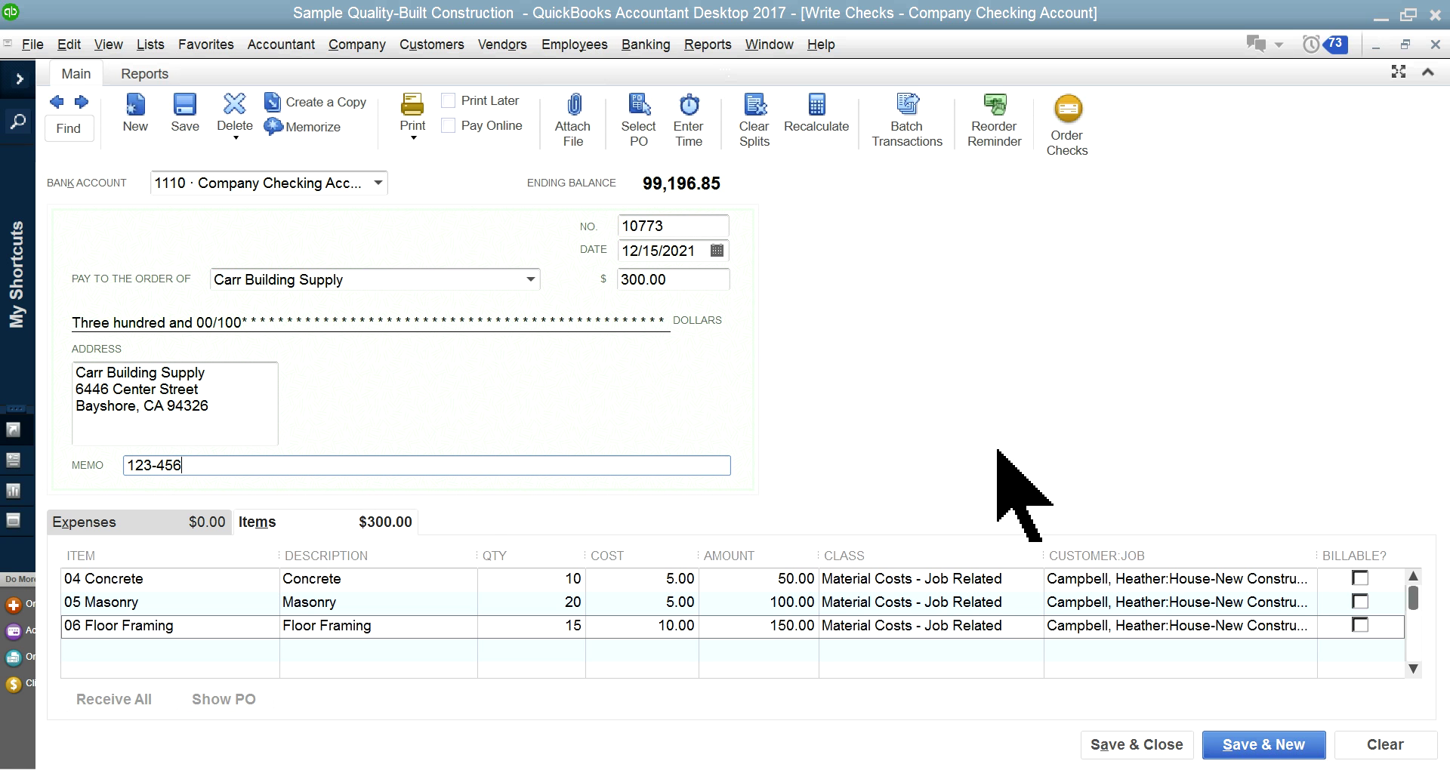
pyautogui.click(1152, 753)
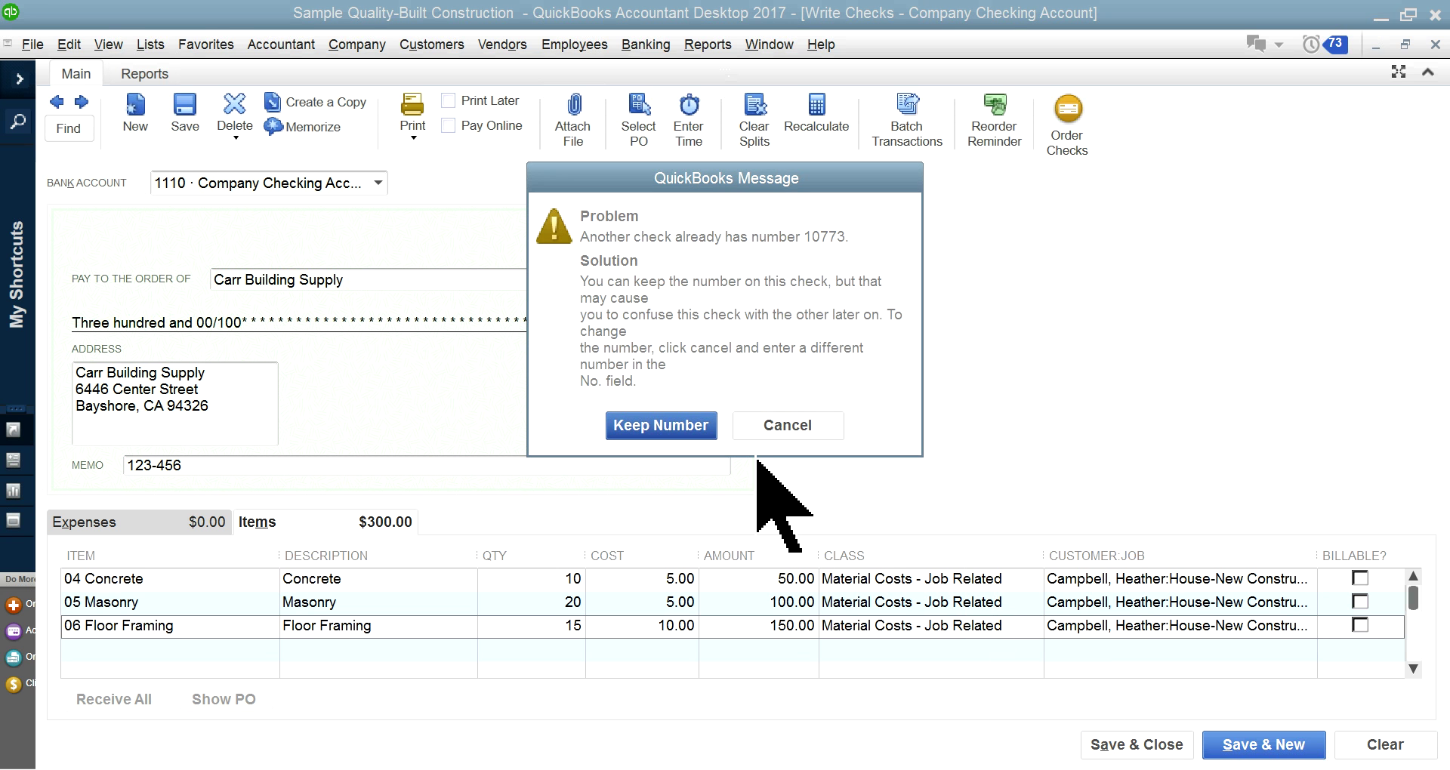
pyautogui.click(669, 426)
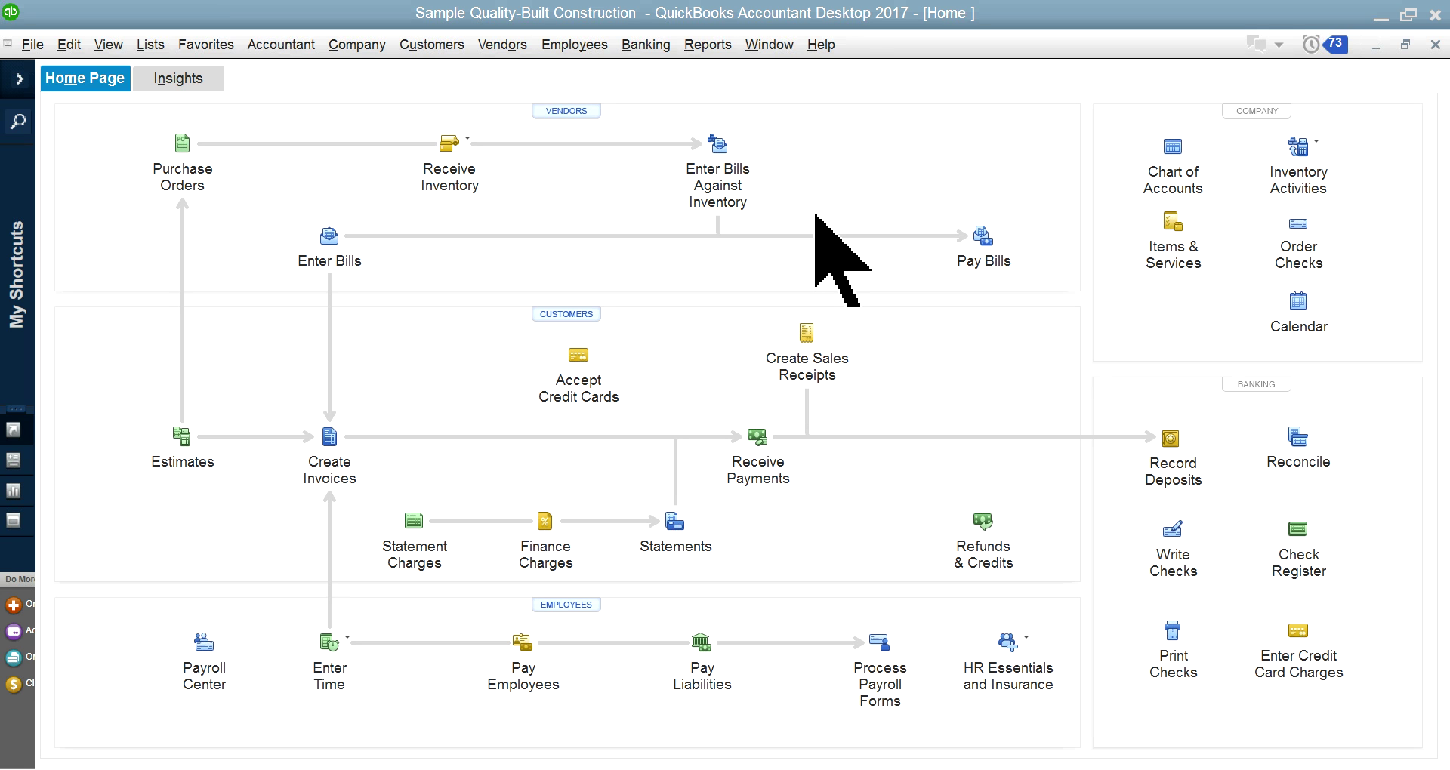
# - Tile the open windows vertically and close the Home window so the job cost reports can be compared
pyautogui.click(716, 46)
pyautogui.moveTo(745, 47)
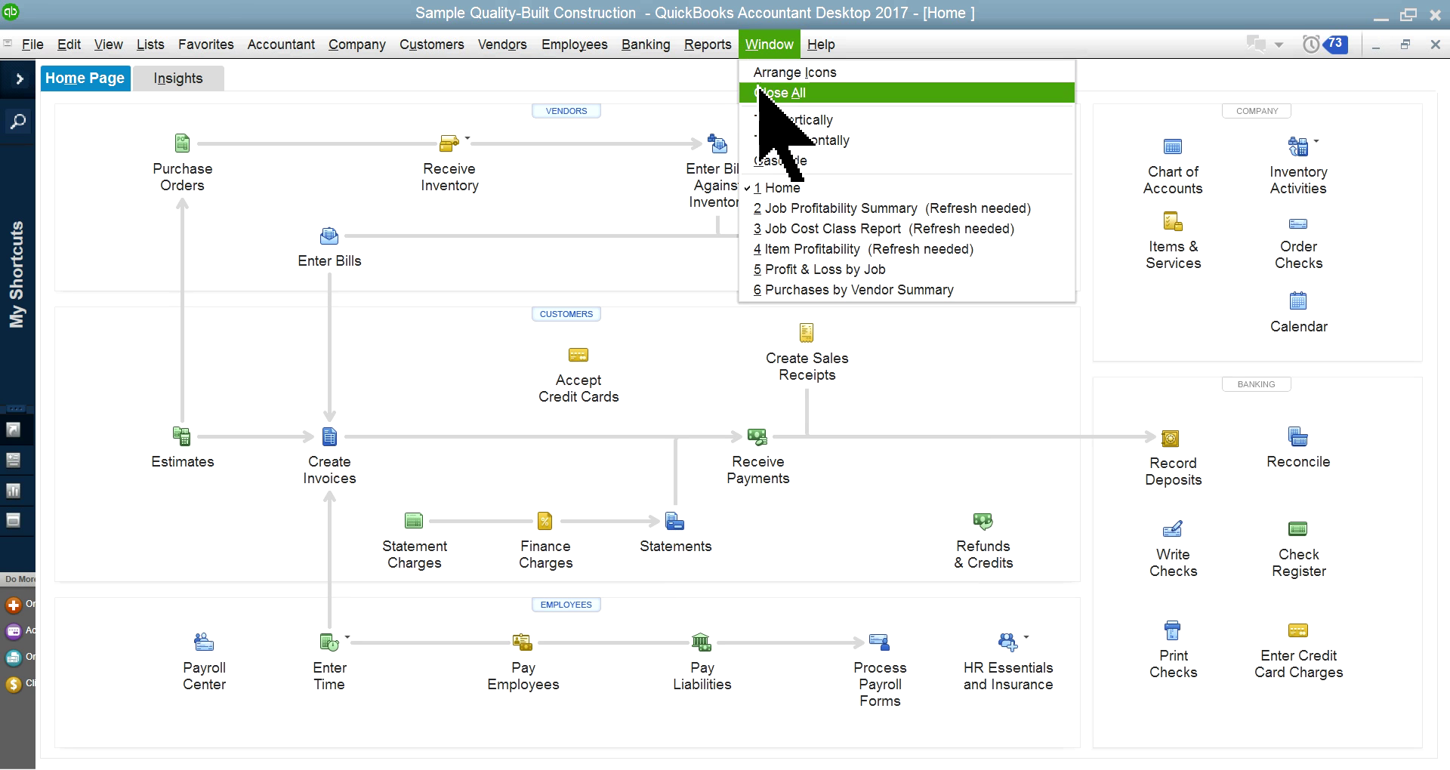
pyautogui.click(765, 119)
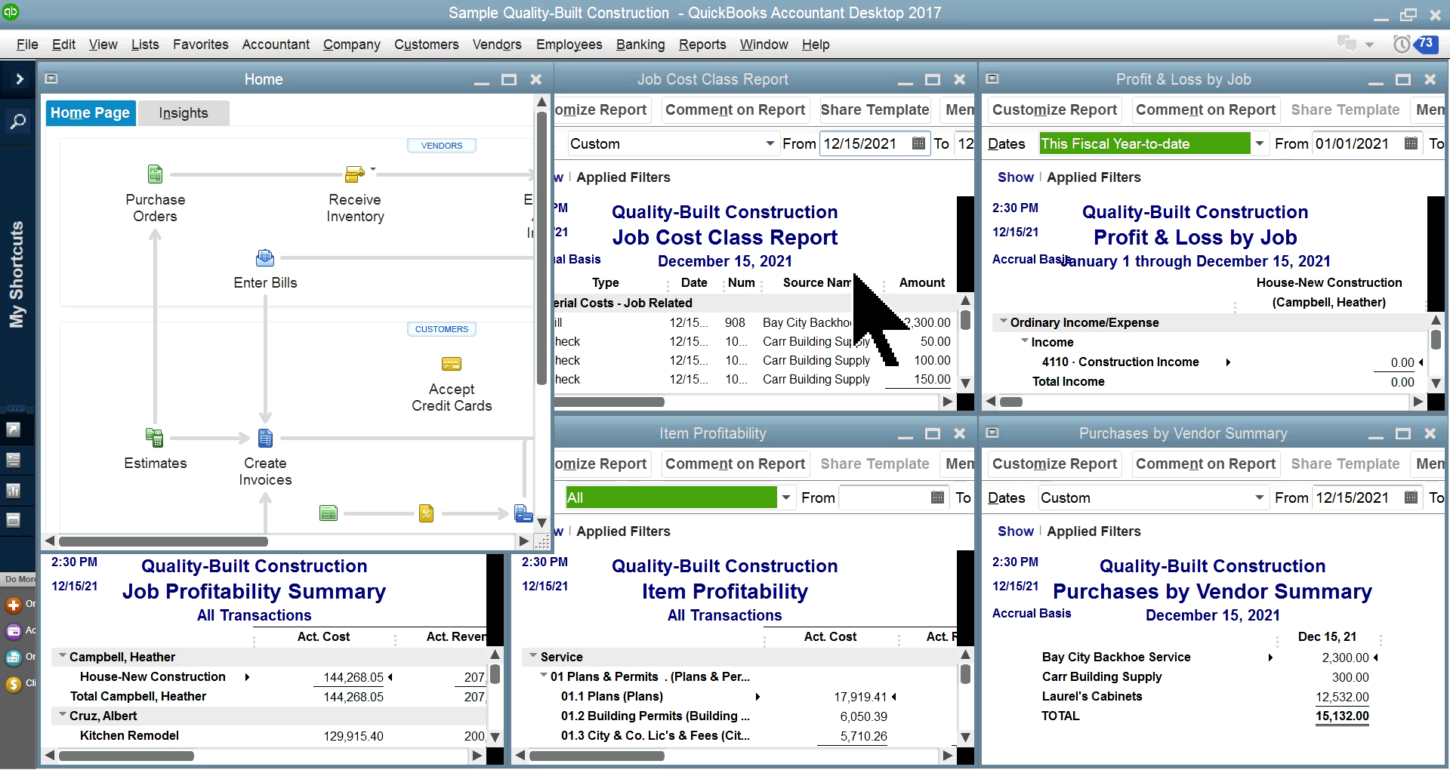
pyautogui.click(535, 79)
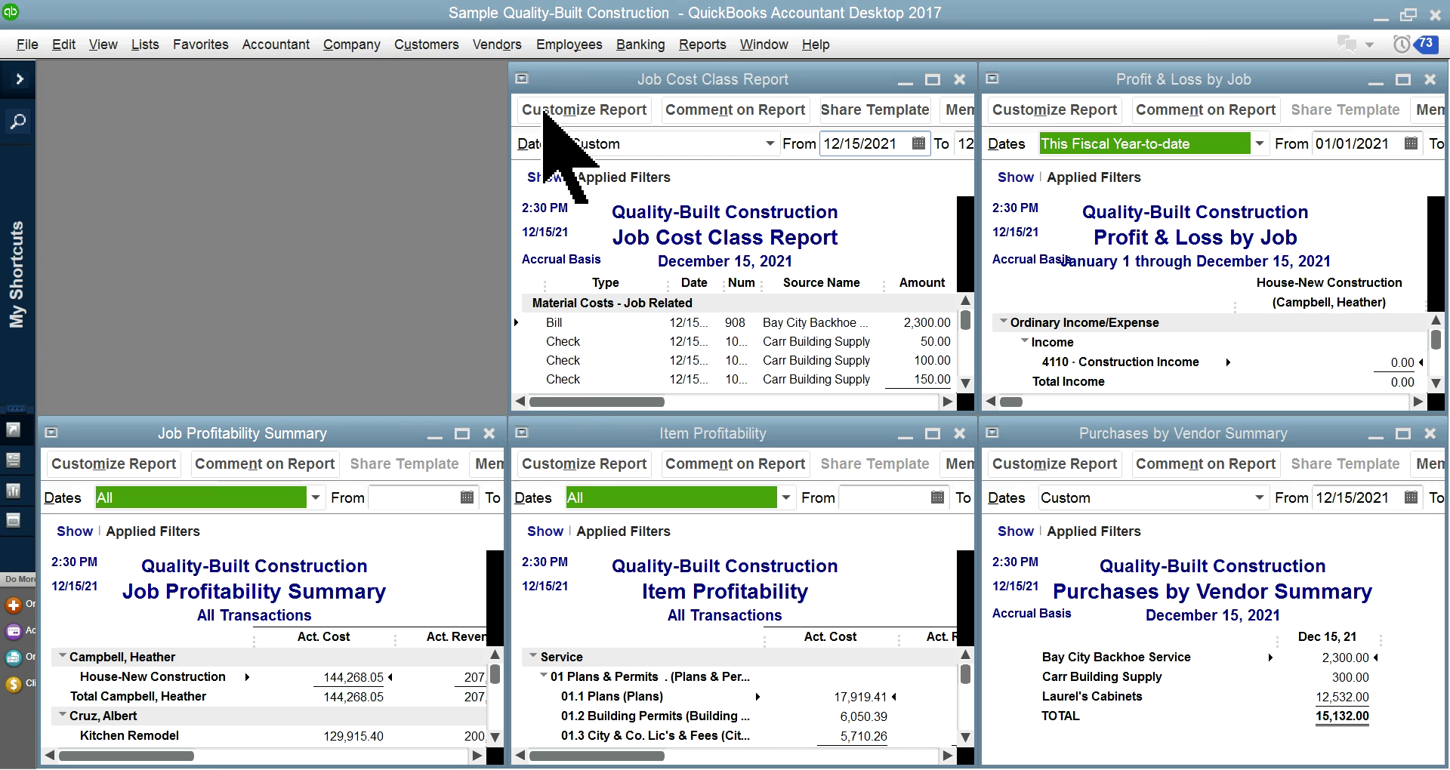
# - Rearrange the five open report windows by tiling them vertically again
pyautogui.click(713, 52)
pyautogui.moveTo(759, 47)
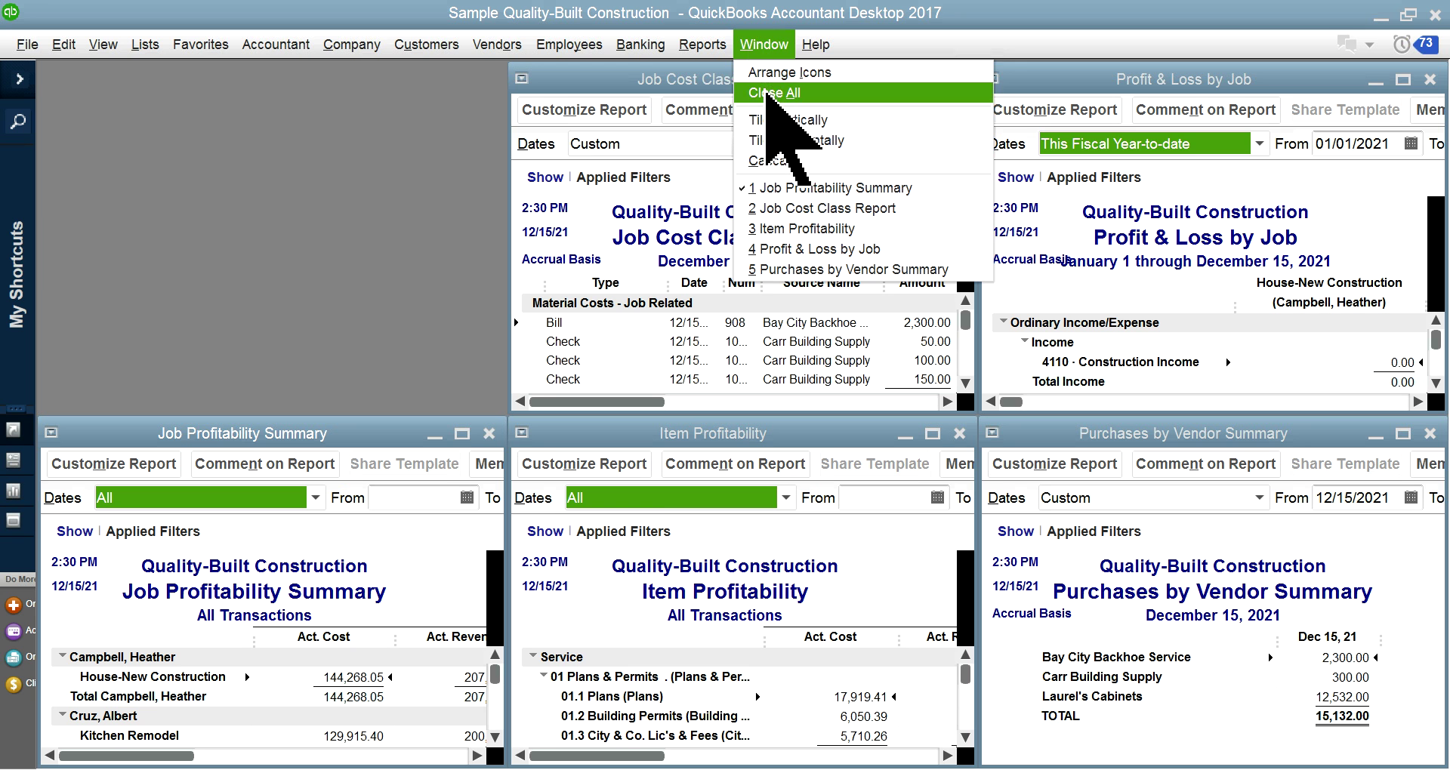
pyautogui.click(762, 74)
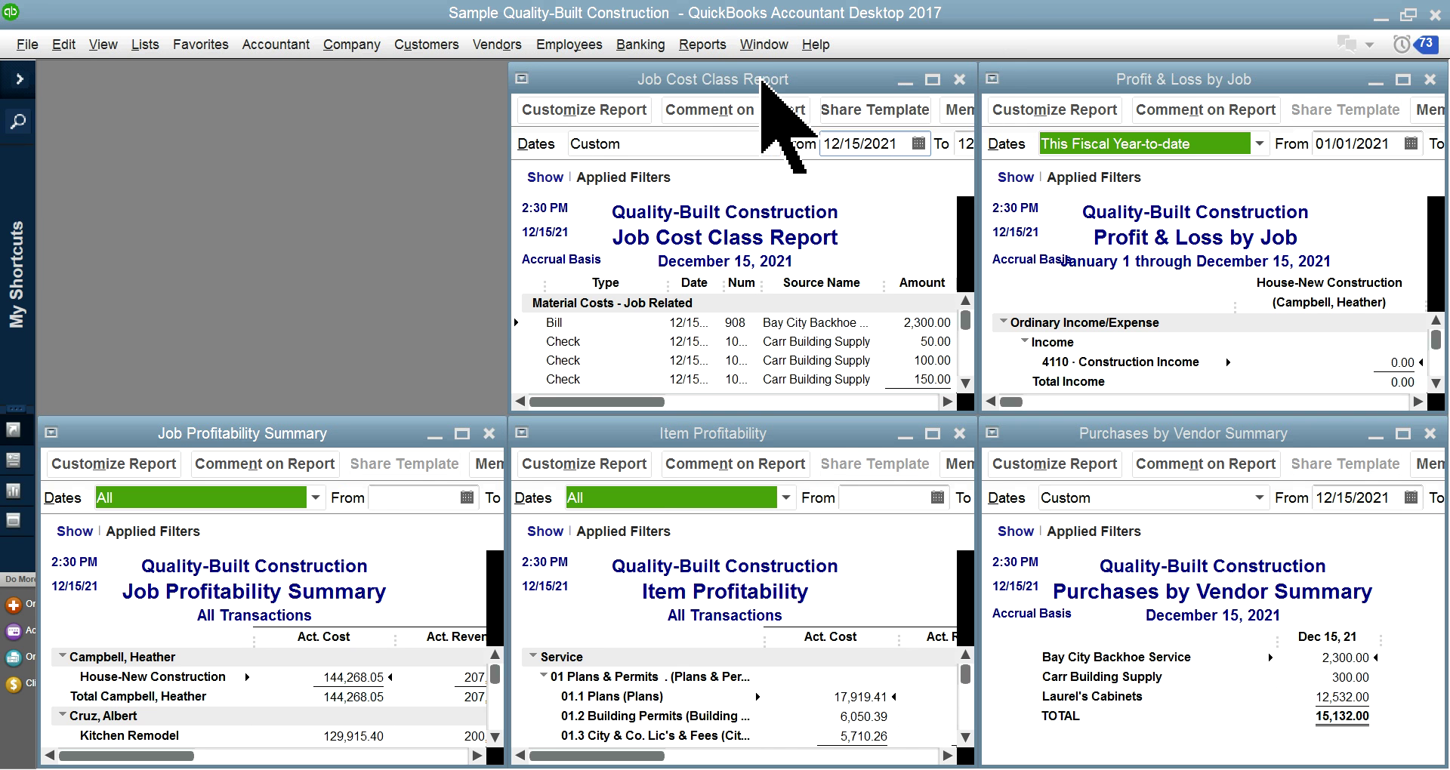
pyautogui.click(764, 45)
pyautogui.click(778, 120)
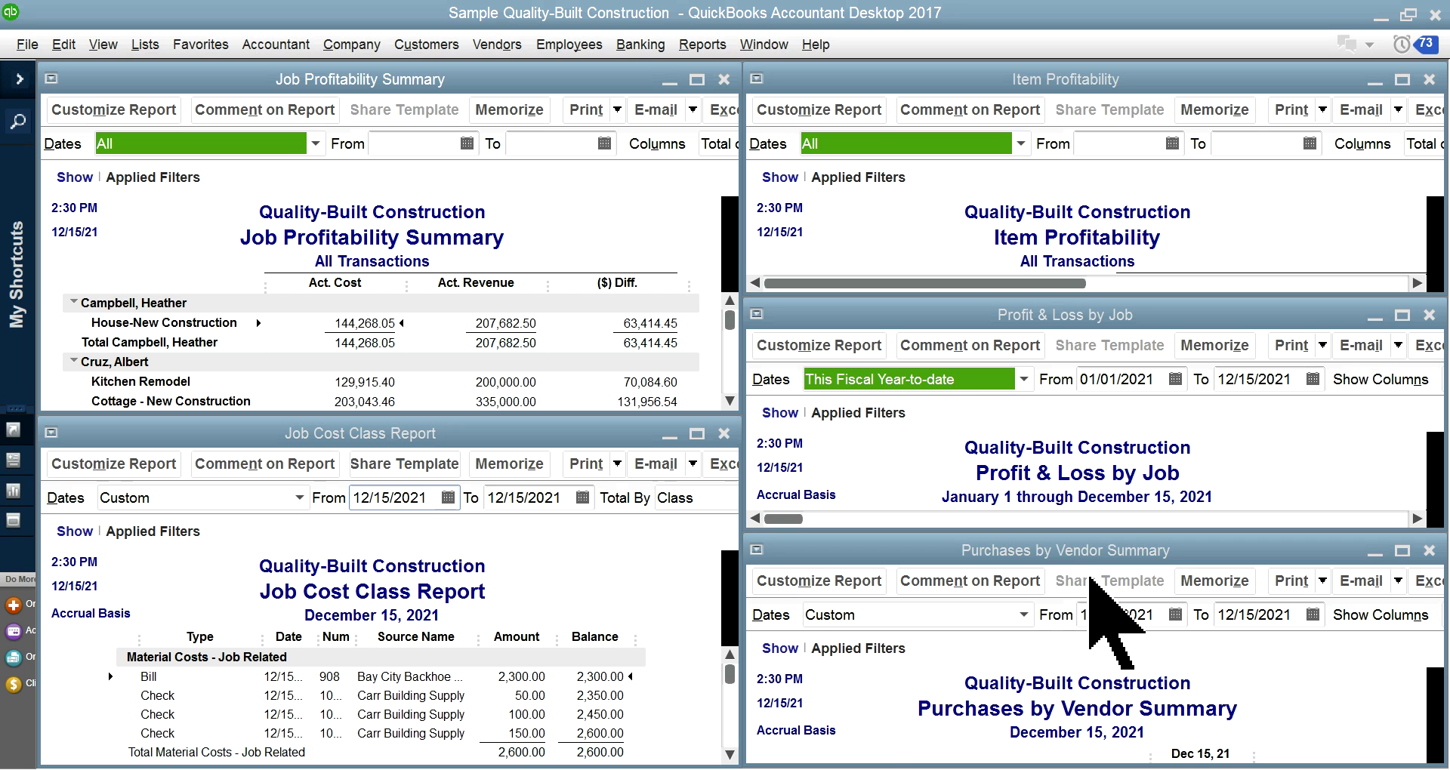
# - Maximize the Purchases by Vendor Summary and drill into the Carr Building Supply total down to its transaction detail
pyautogui.moveTo(1099, 549); pyautogui.dragTo(999, 462)
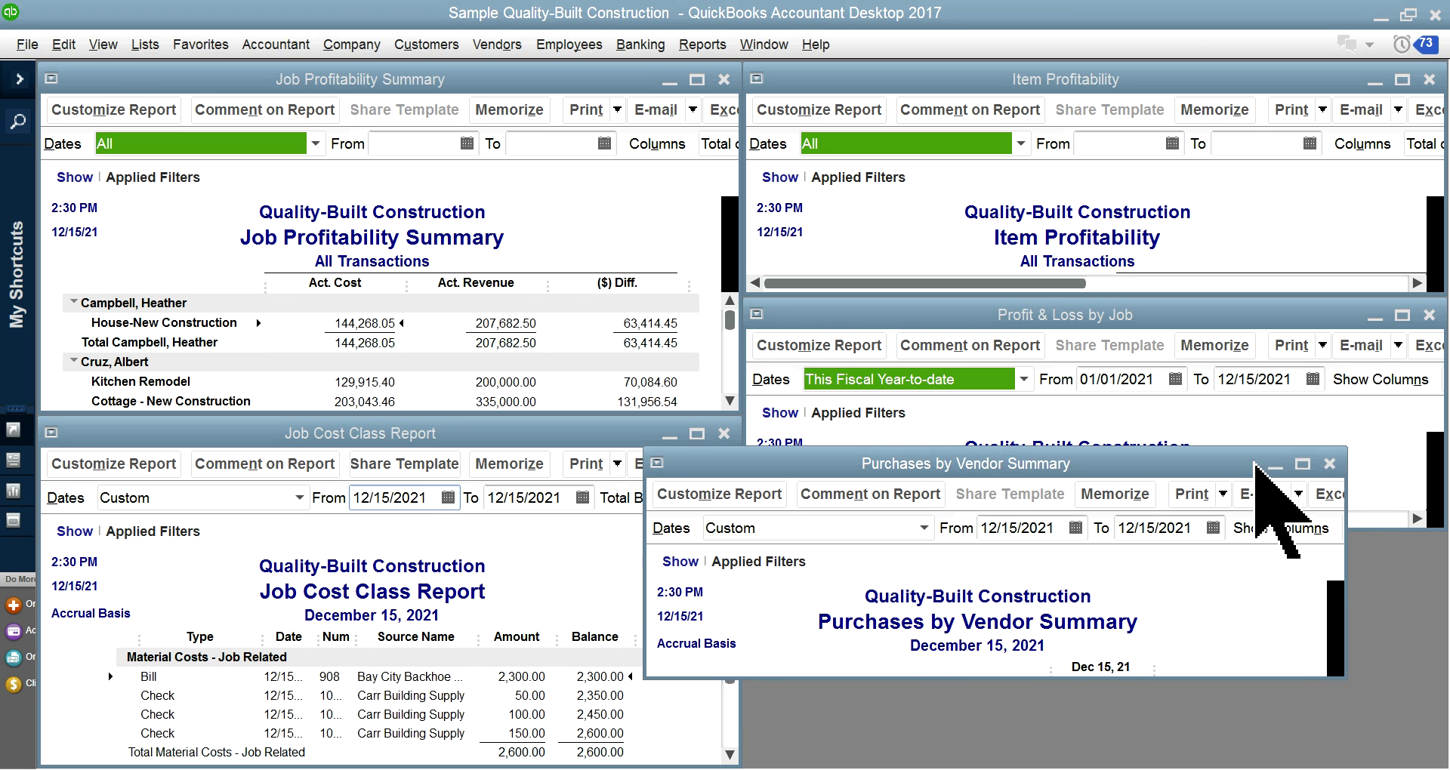
pyautogui.click(1302, 463)
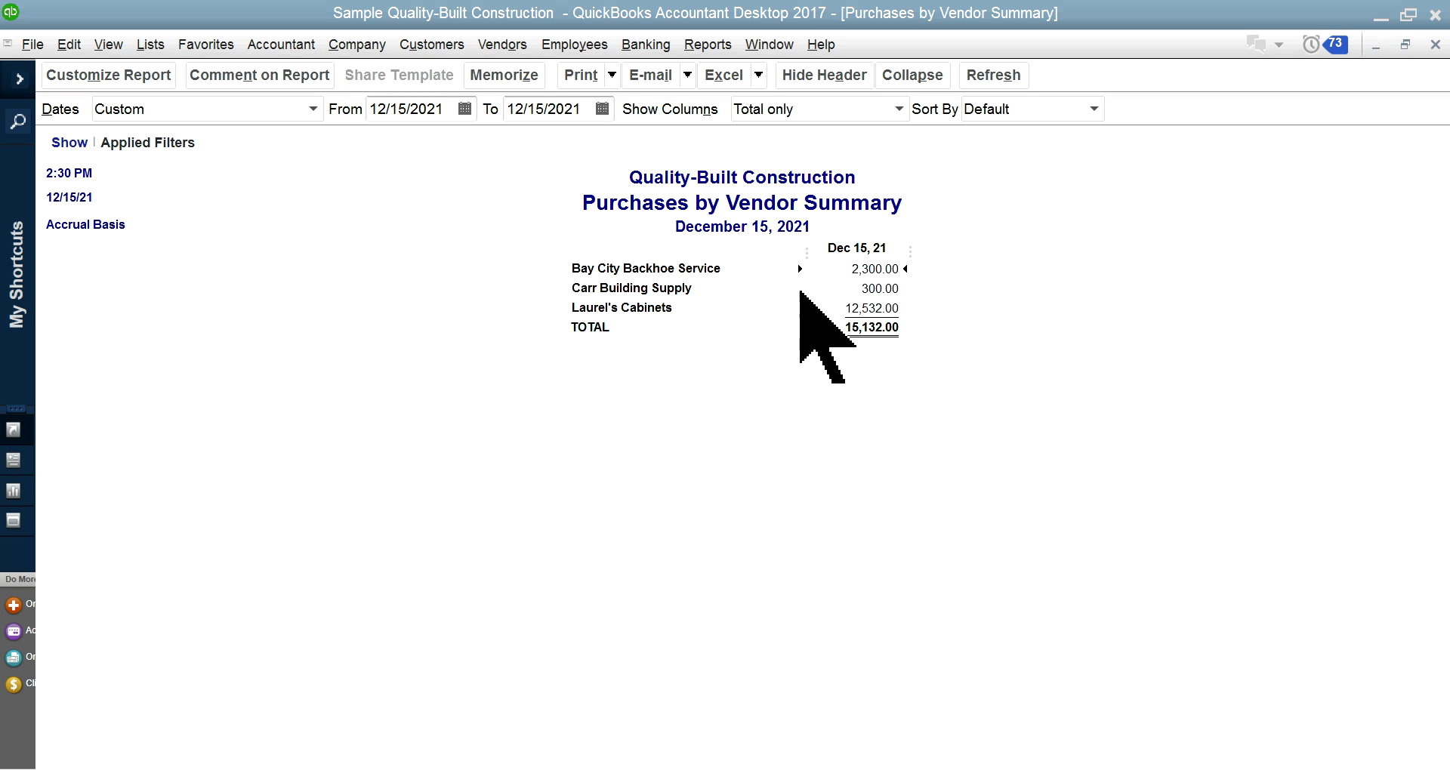
pyautogui.doubleClick(881, 288)
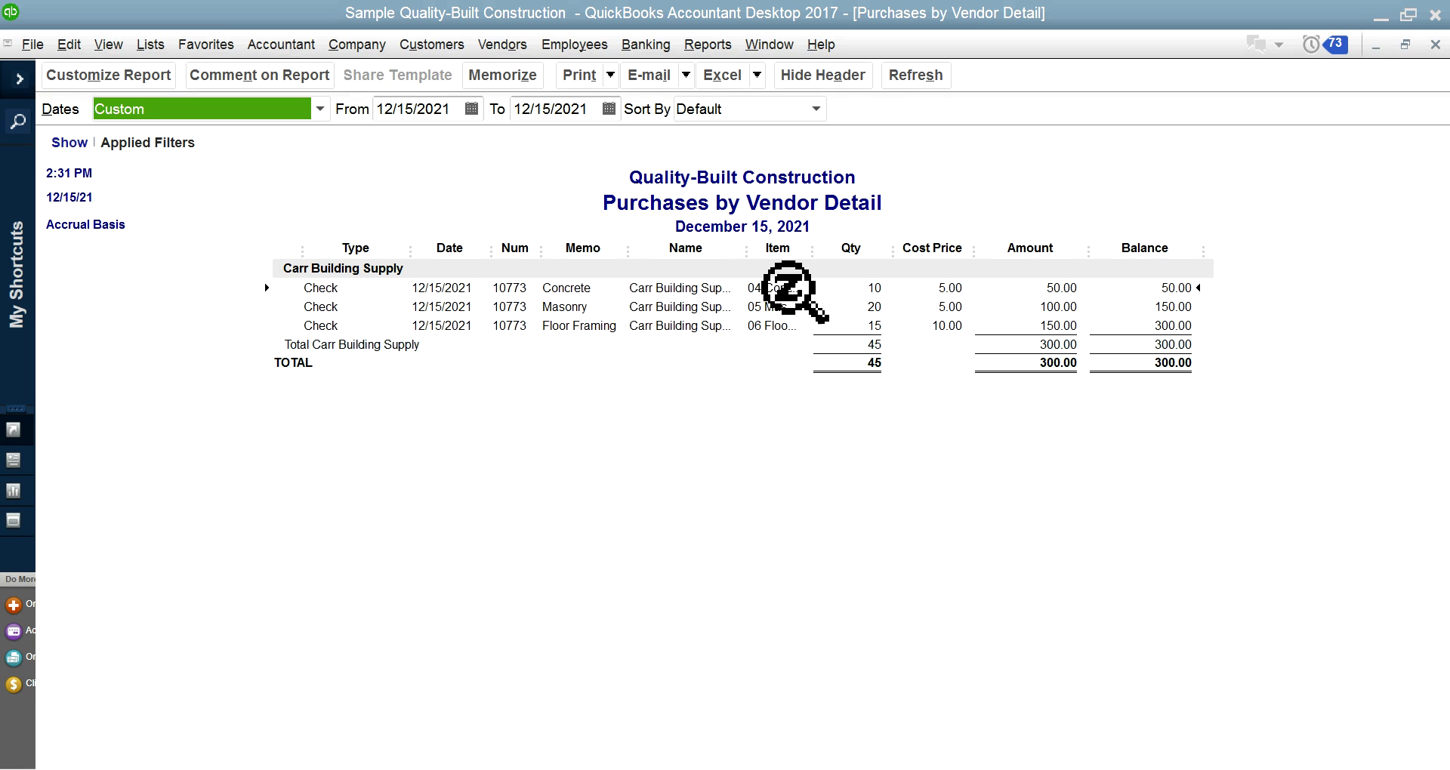
pyautogui.doubleClick(1178, 364)
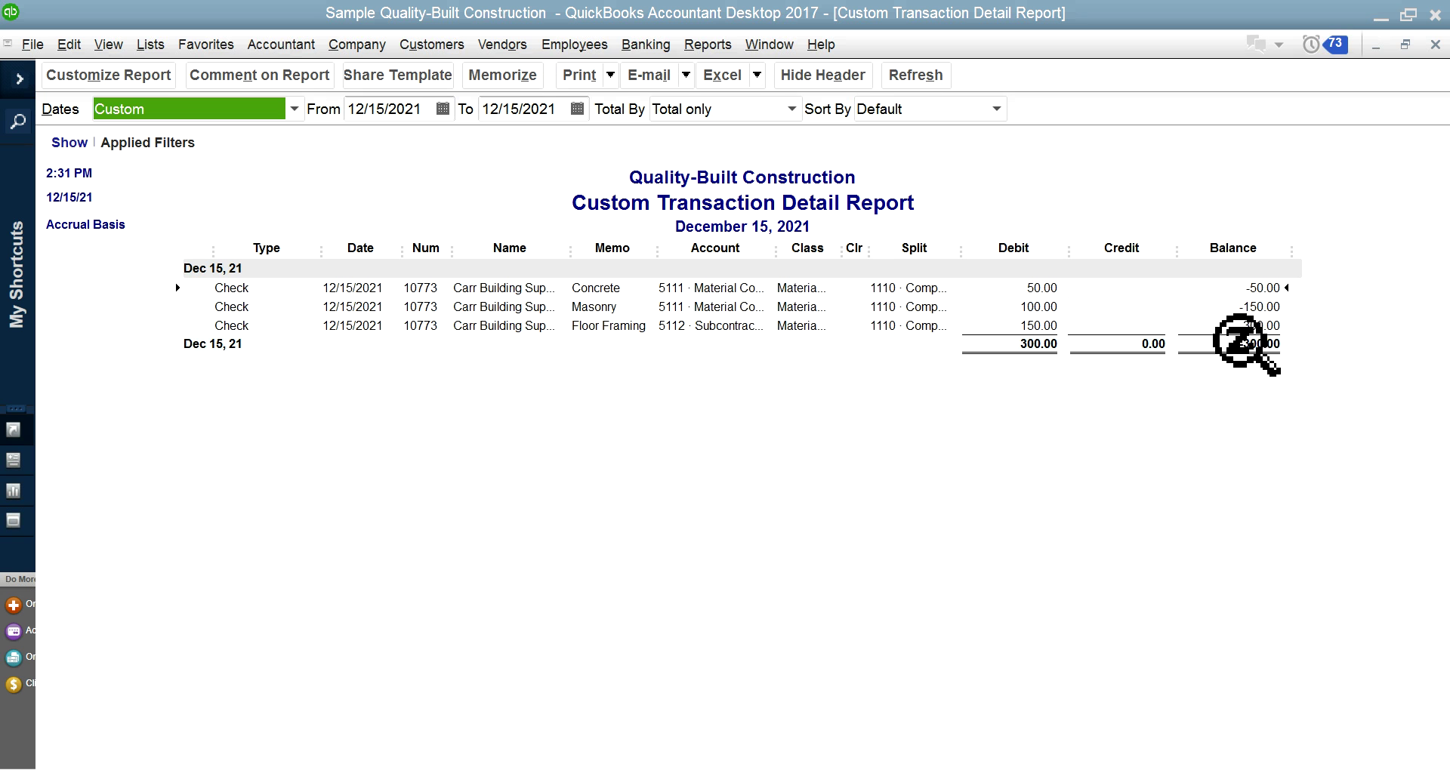
# - Check the balance and debit totals of the Carr Building Supply transactions, and close the vendor purchase reports
pyautogui.doubleClick(1238, 343)
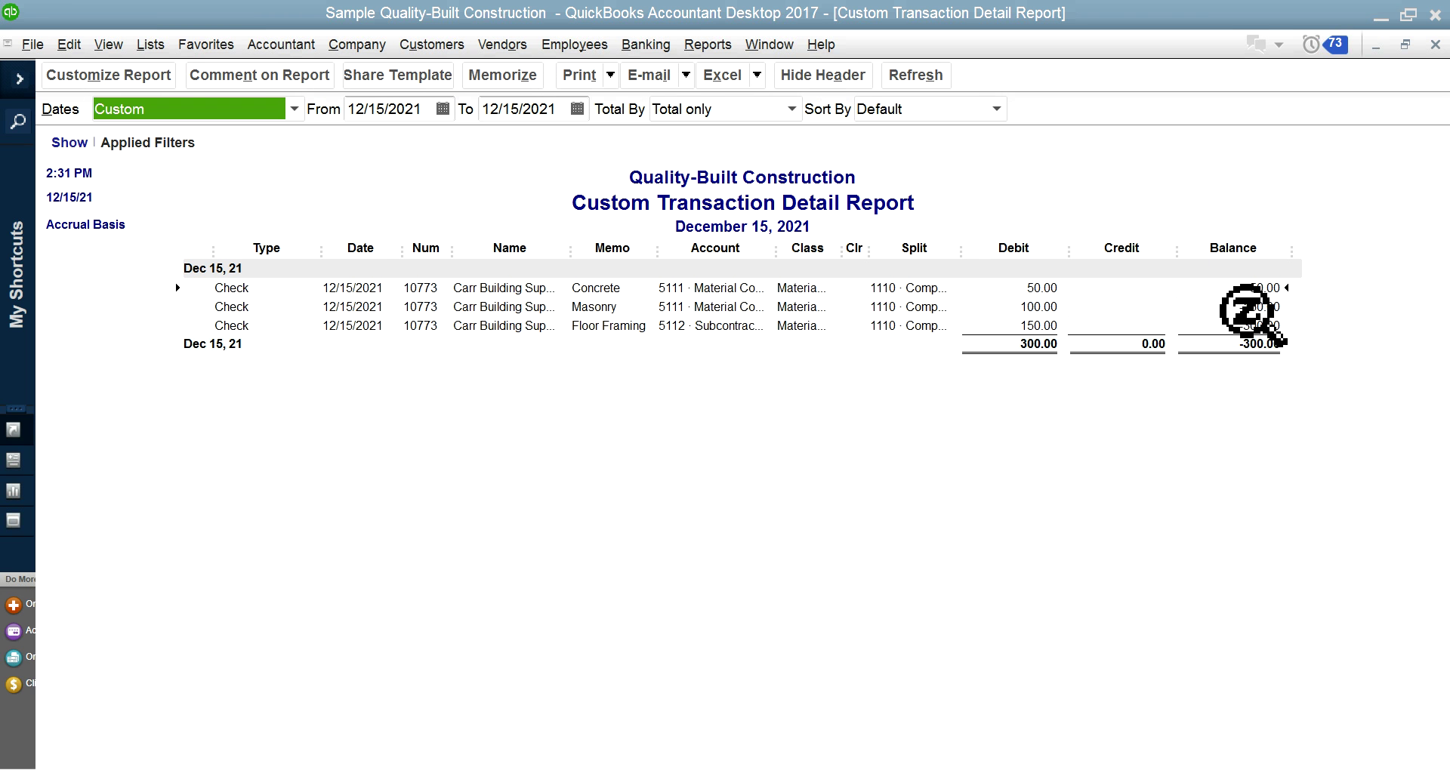
pyautogui.doubleClick(1039, 341)
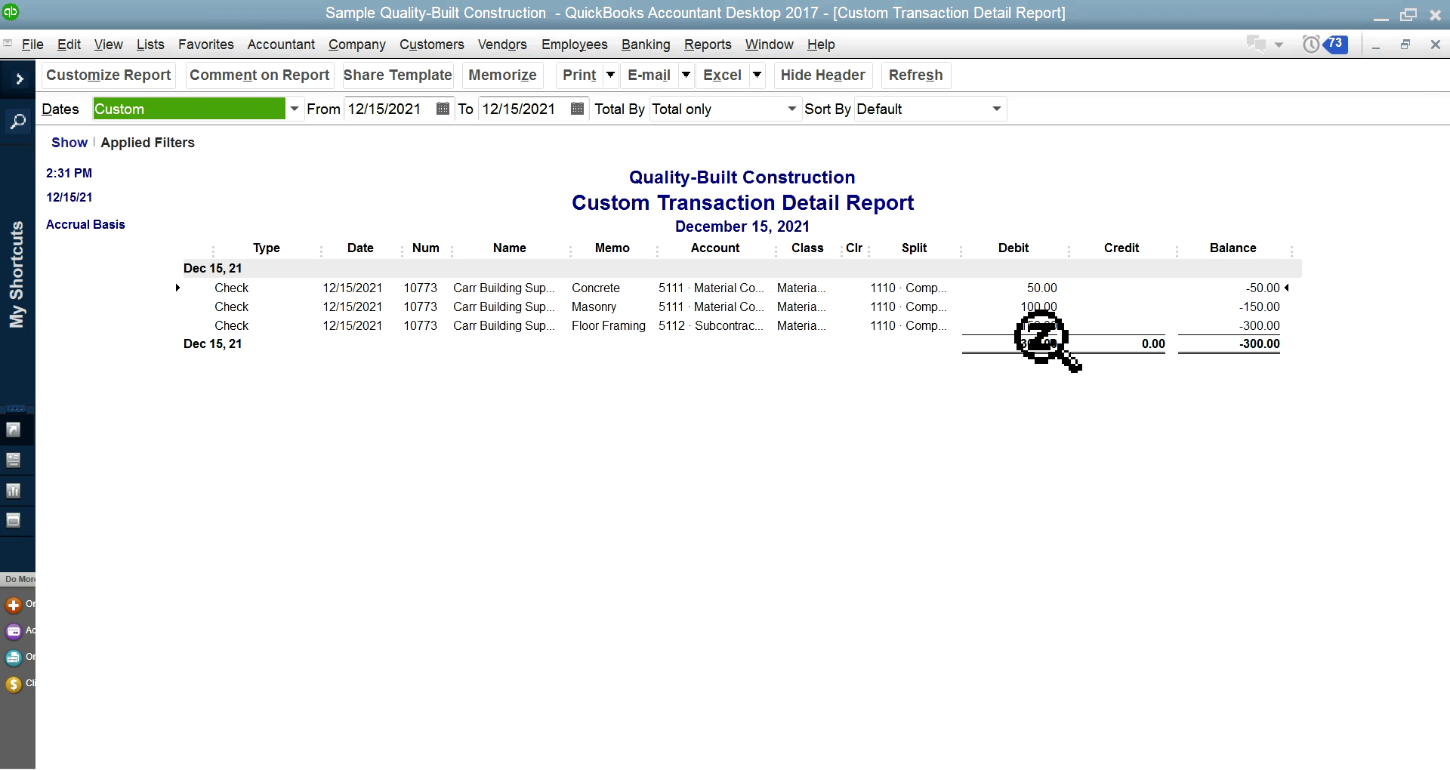
pyautogui.click(1039, 342)
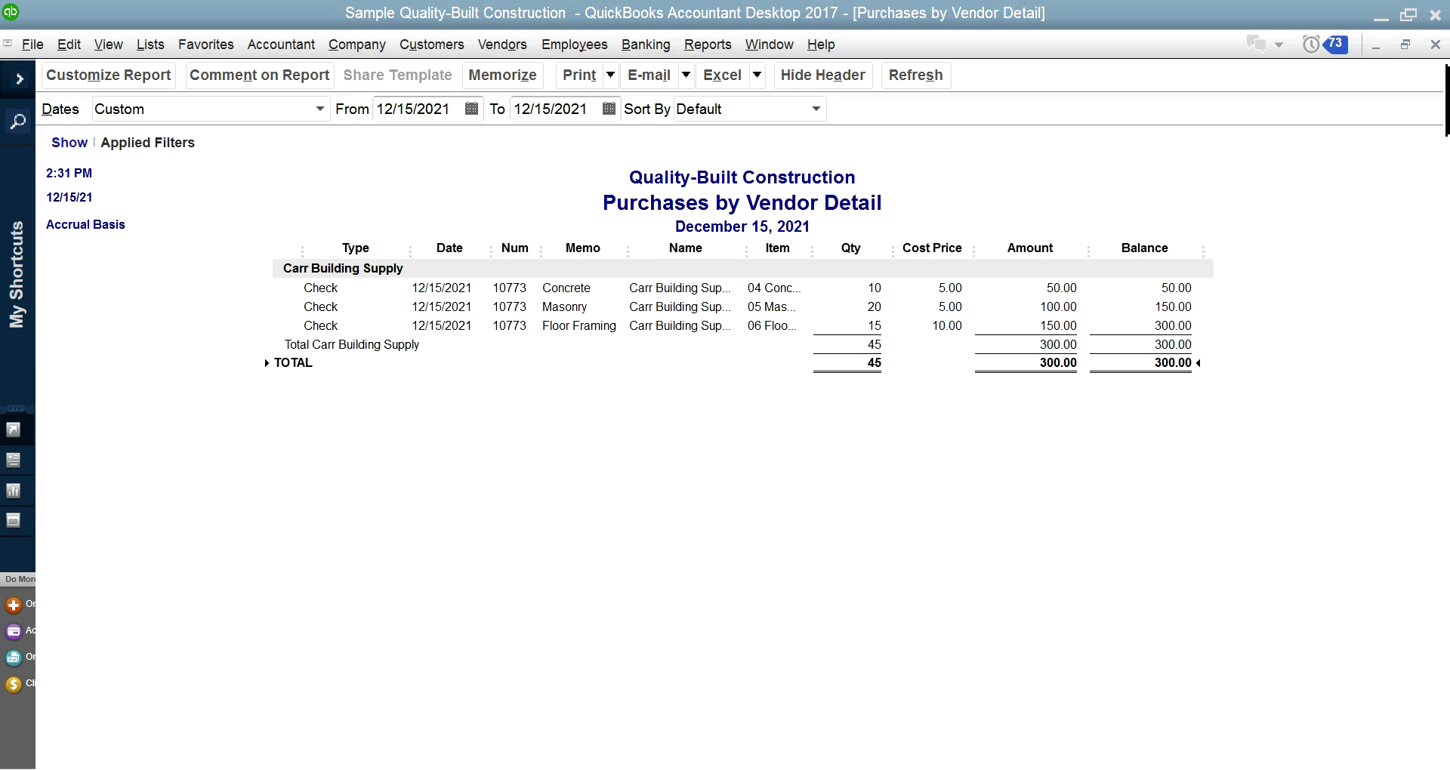
pyautogui.click(1436, 45)
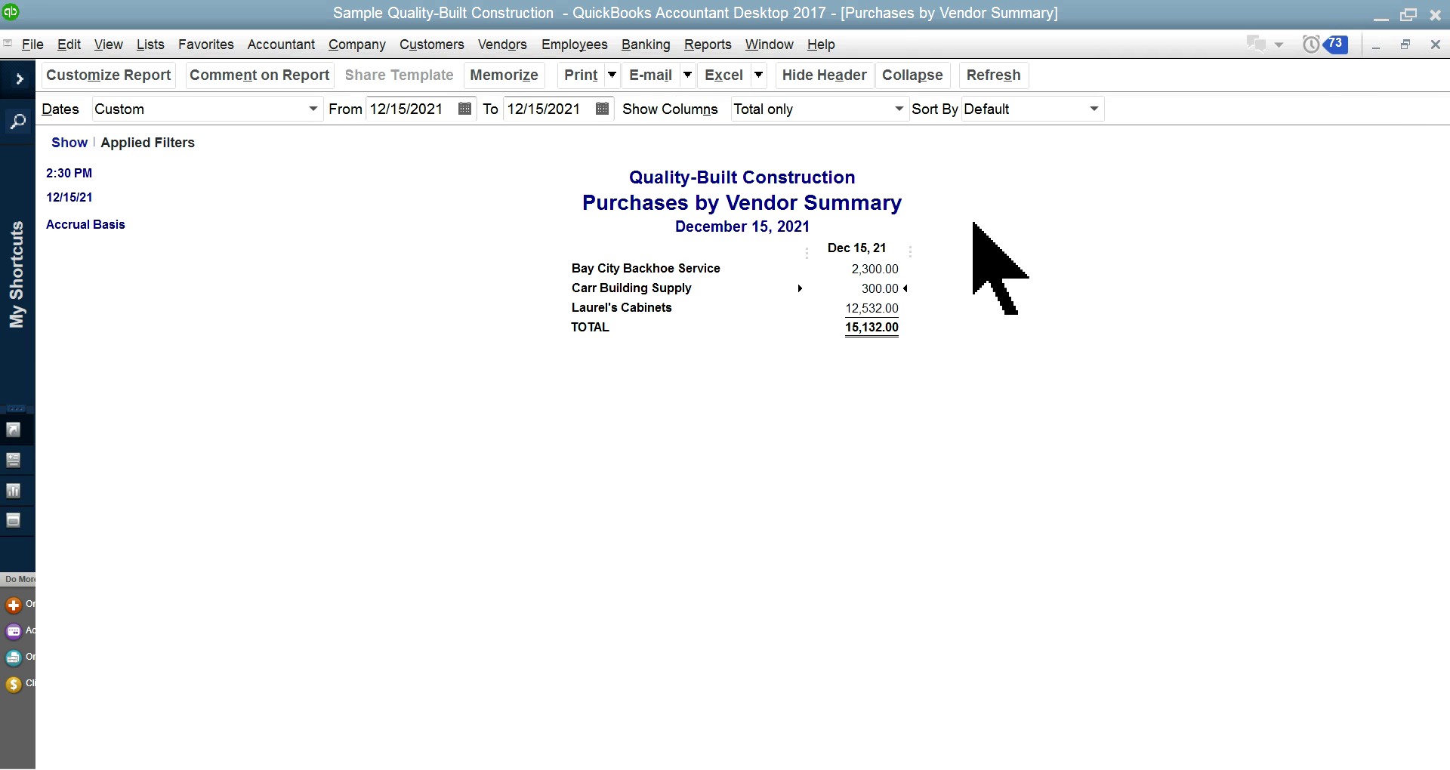
pyautogui.click(1436, 46)
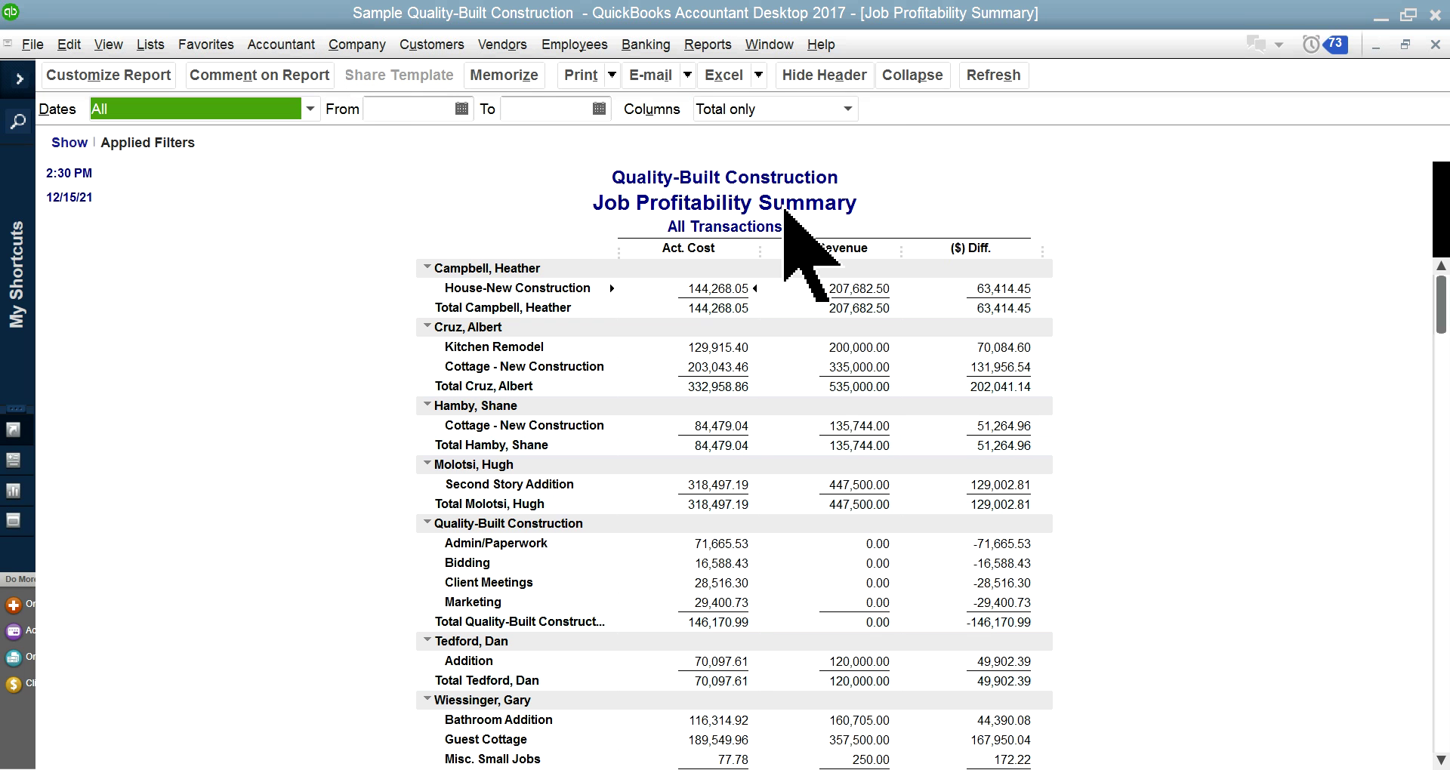
# - Look up the House-New Construction job in the Customer Center and return to the Job Profitability Summary
pyautogui.click(417, 45)
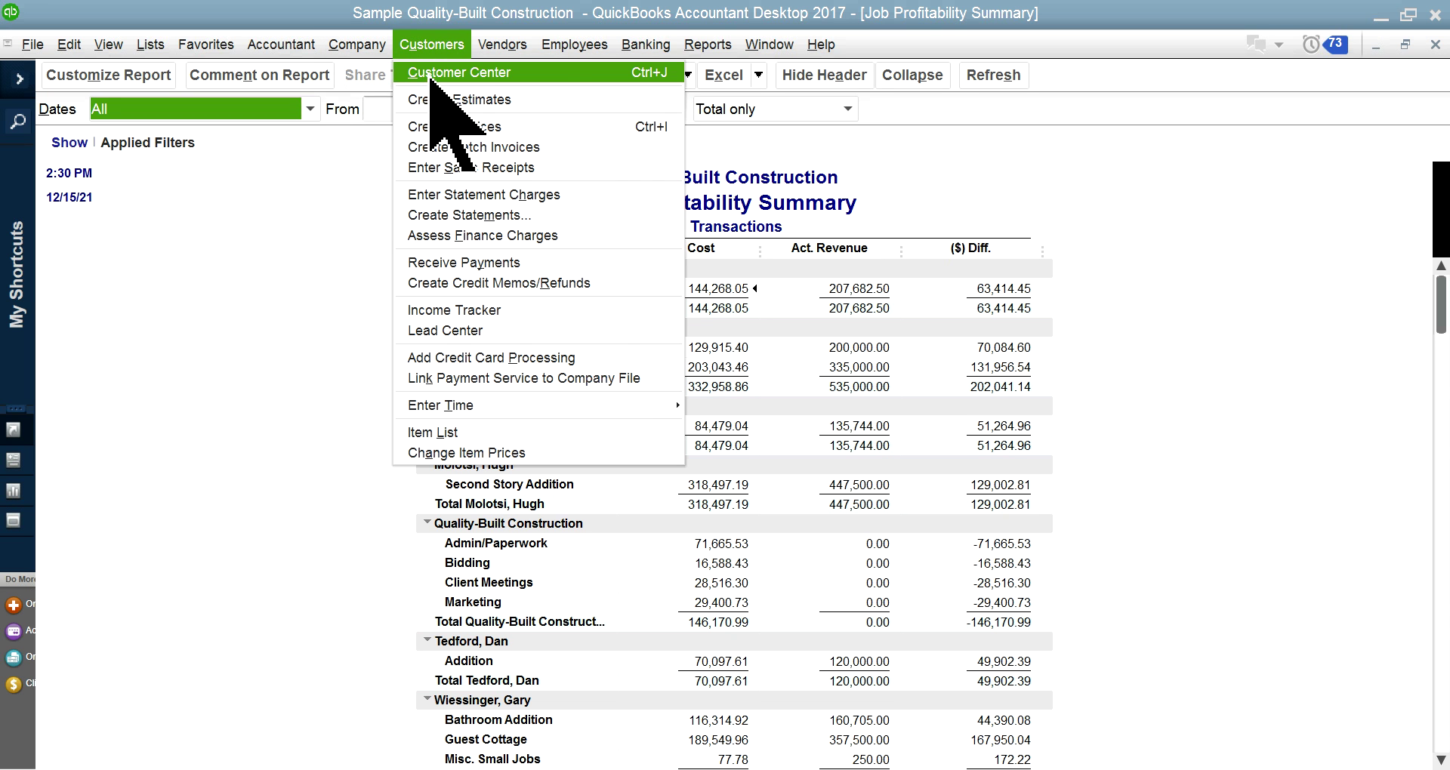
pyautogui.click(430, 74)
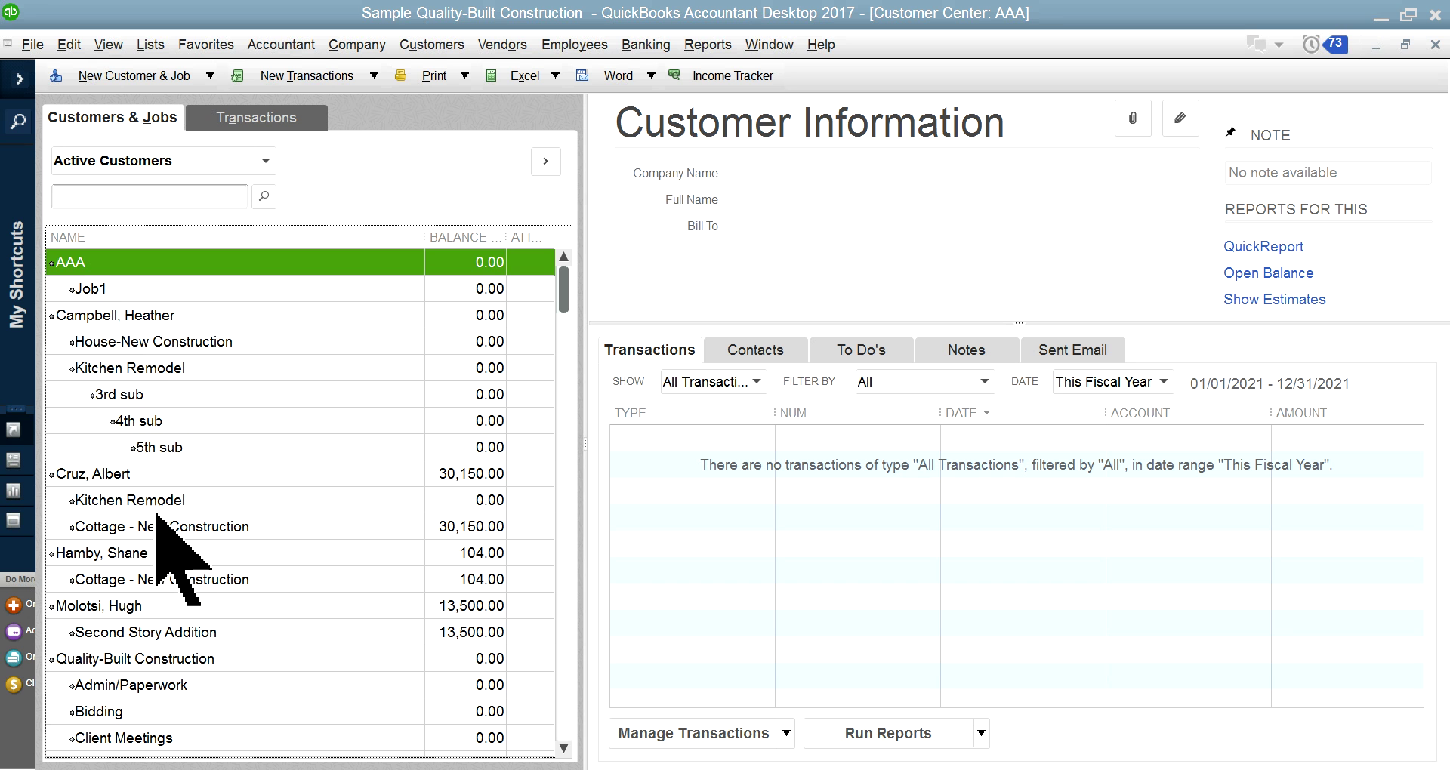
pyautogui.click(127, 342)
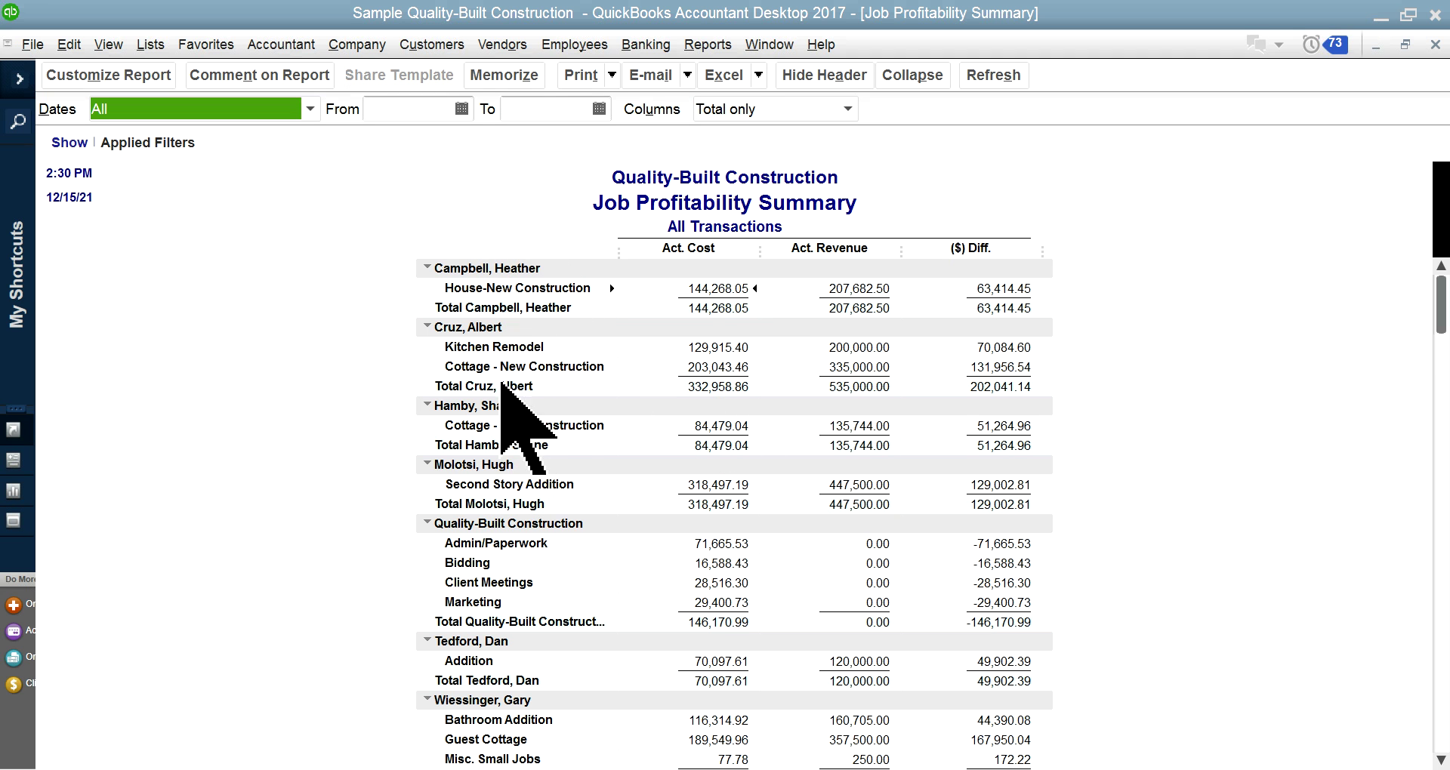
# - Review the House-New Construction job's actual cost detail for 12/15/2021 only, and close that report without memorizing it
pyautogui.doubleClick(724, 289)
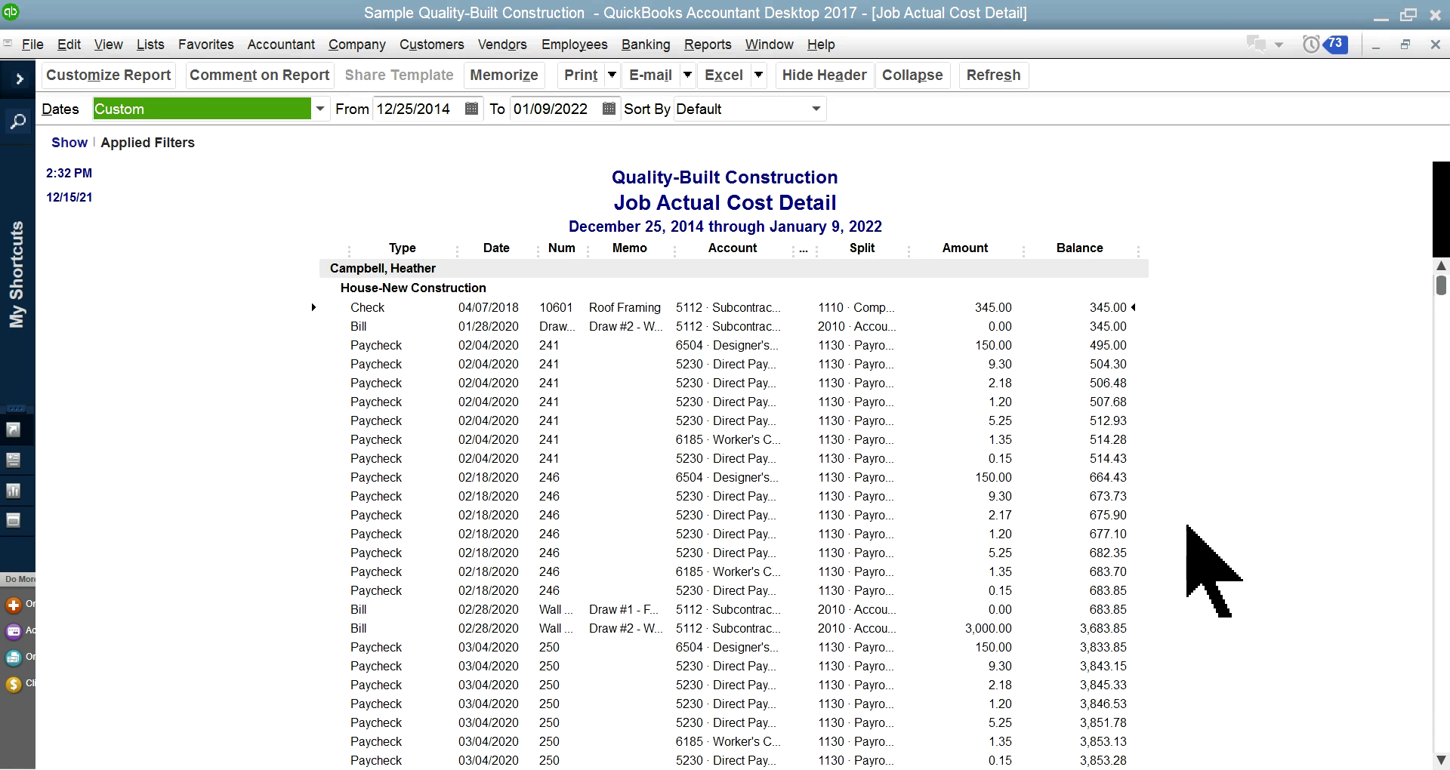
pyautogui.scroll(-20, 1195, 539)
pyautogui.scroll(20, 1163, 604)
pyautogui.click(472, 109)
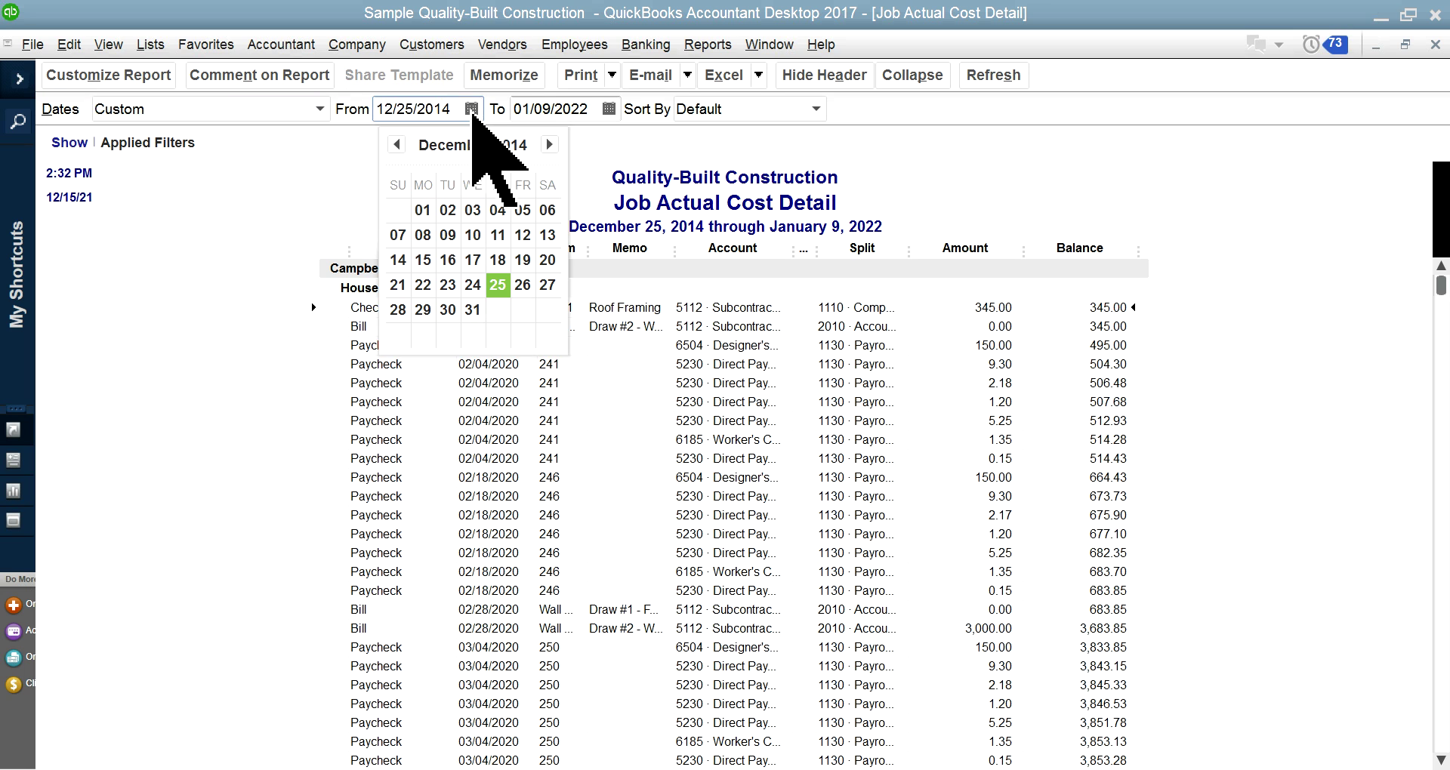
pyautogui.click(415, 108)
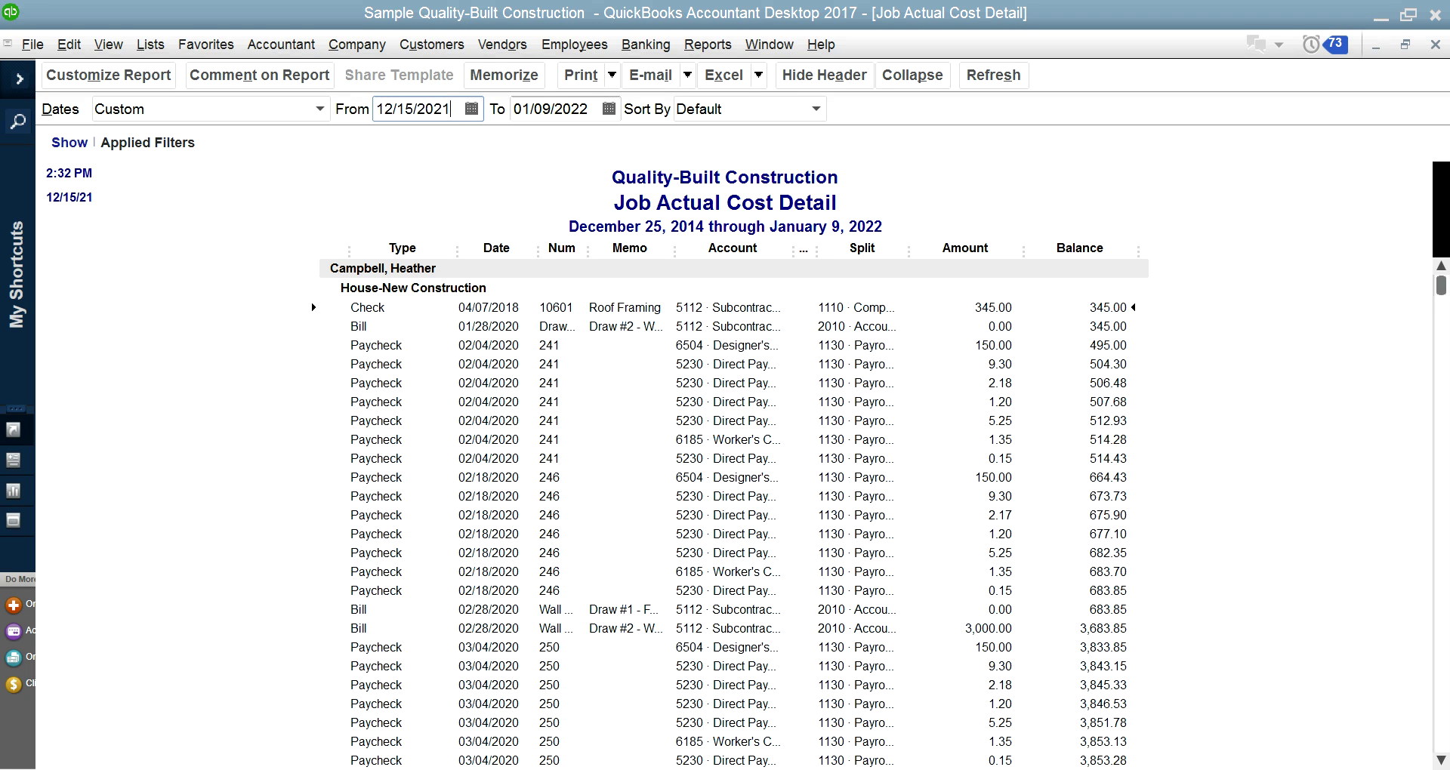
pyautogui.moveTo(519, 110); pyautogui.dragTo(600, 114)
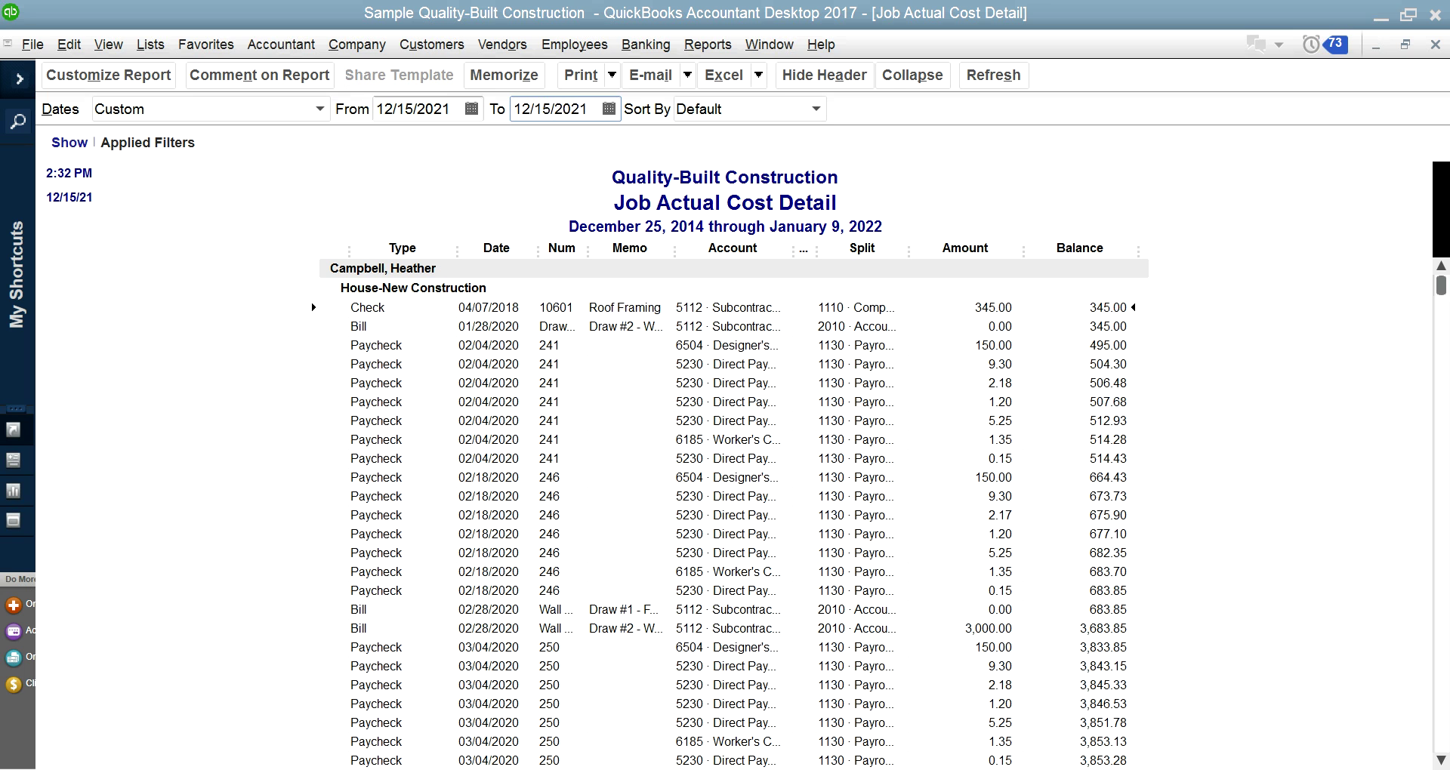
pyautogui.click(995, 76)
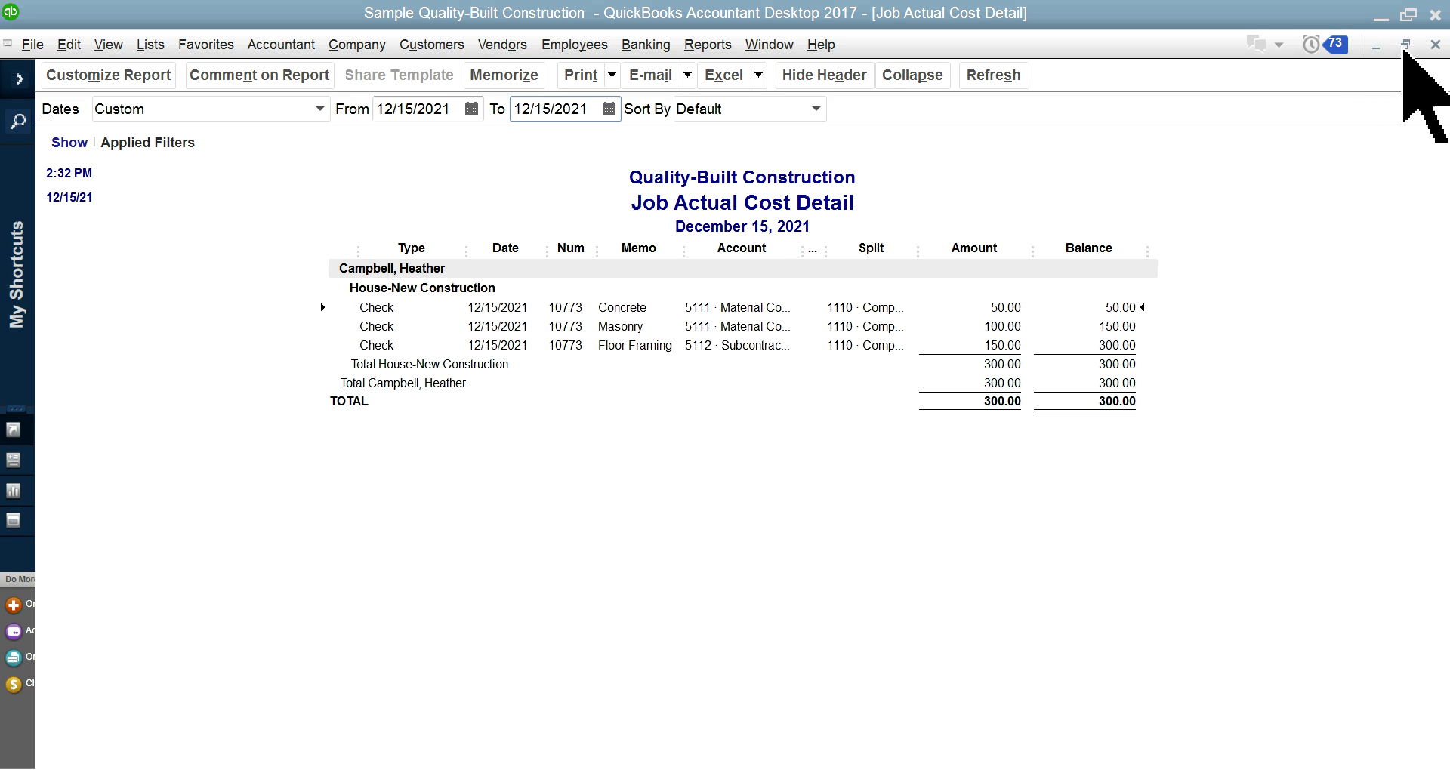
pyautogui.click(1434, 45)
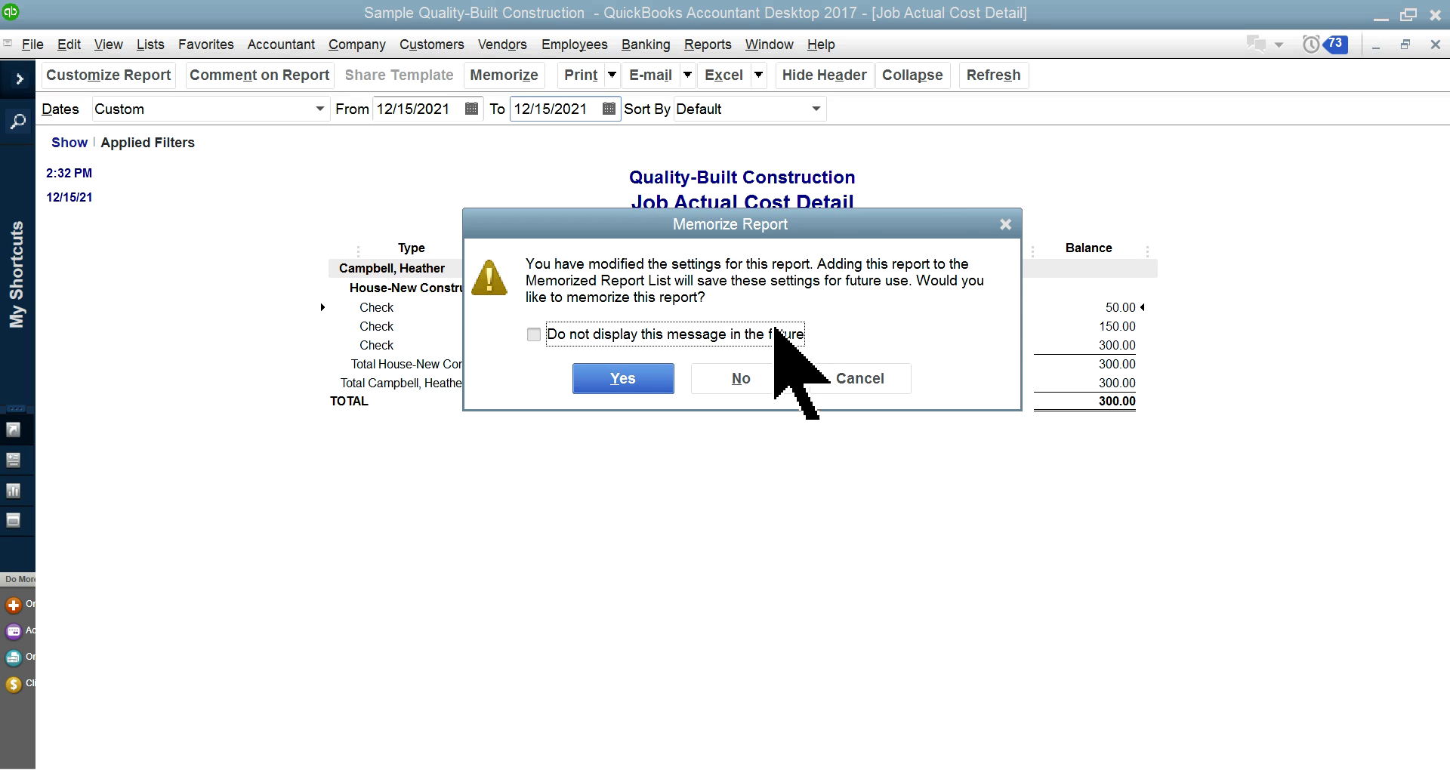
pyautogui.click(745, 378)
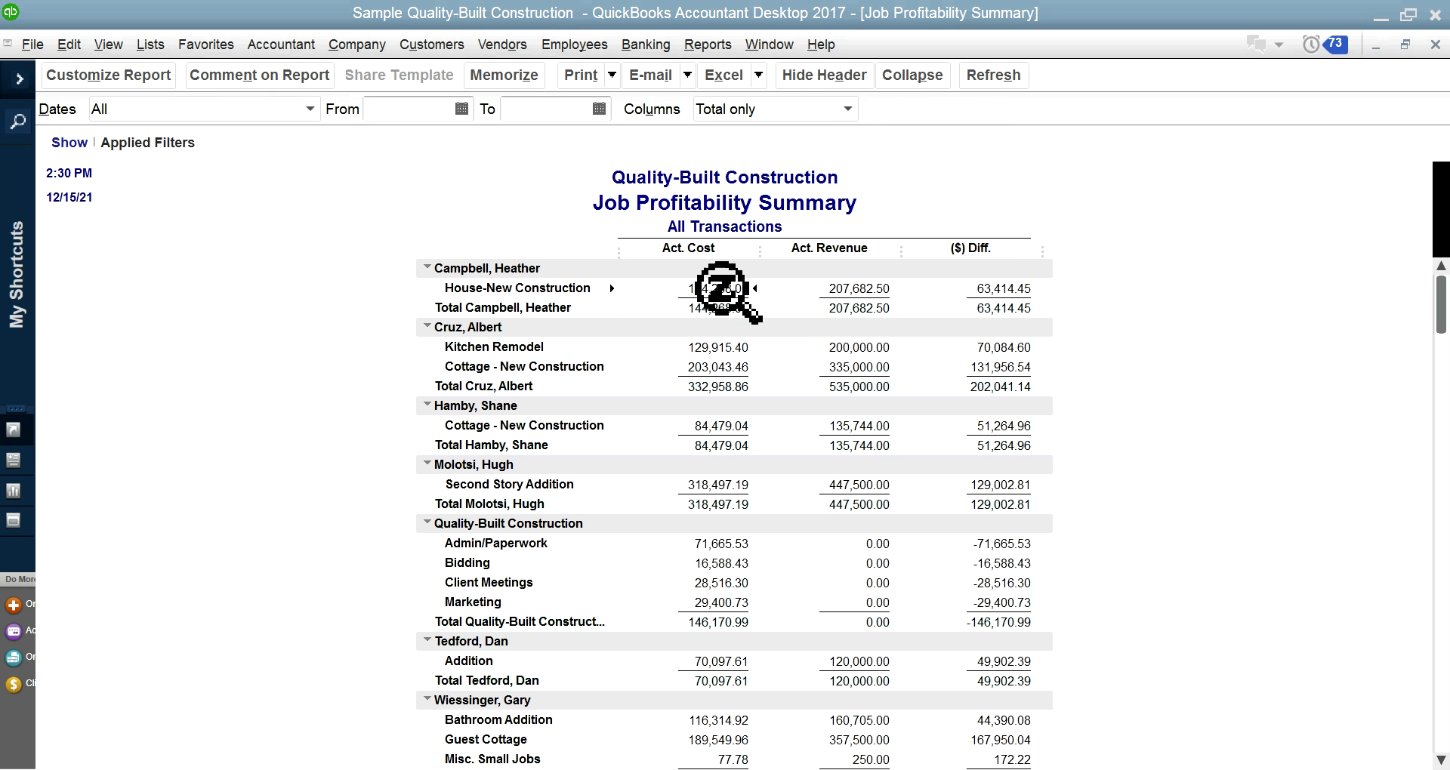
# - Close the Job Profitability Summary, and refresh and close the Job Cost Class Report
pyautogui.click(1435, 45)
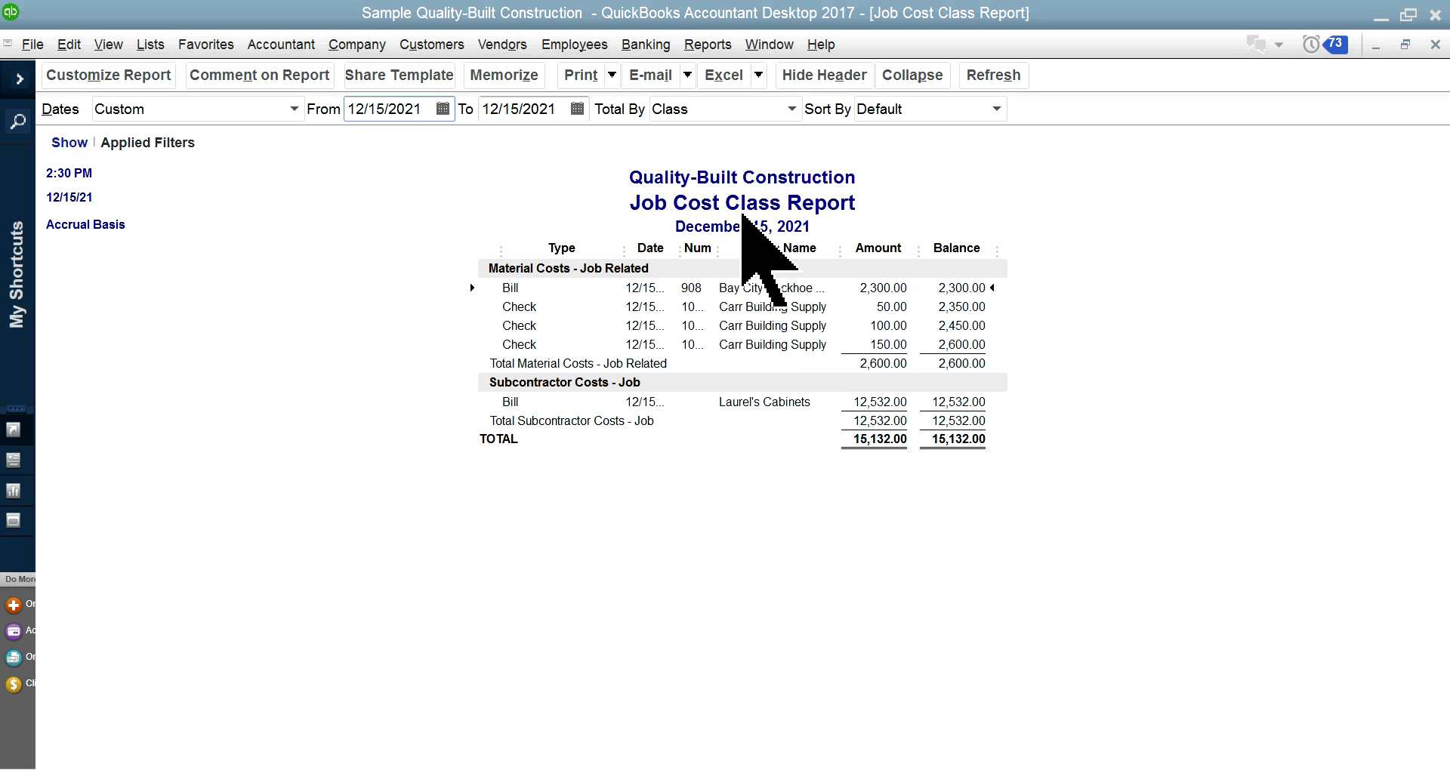
pyautogui.click(993, 75)
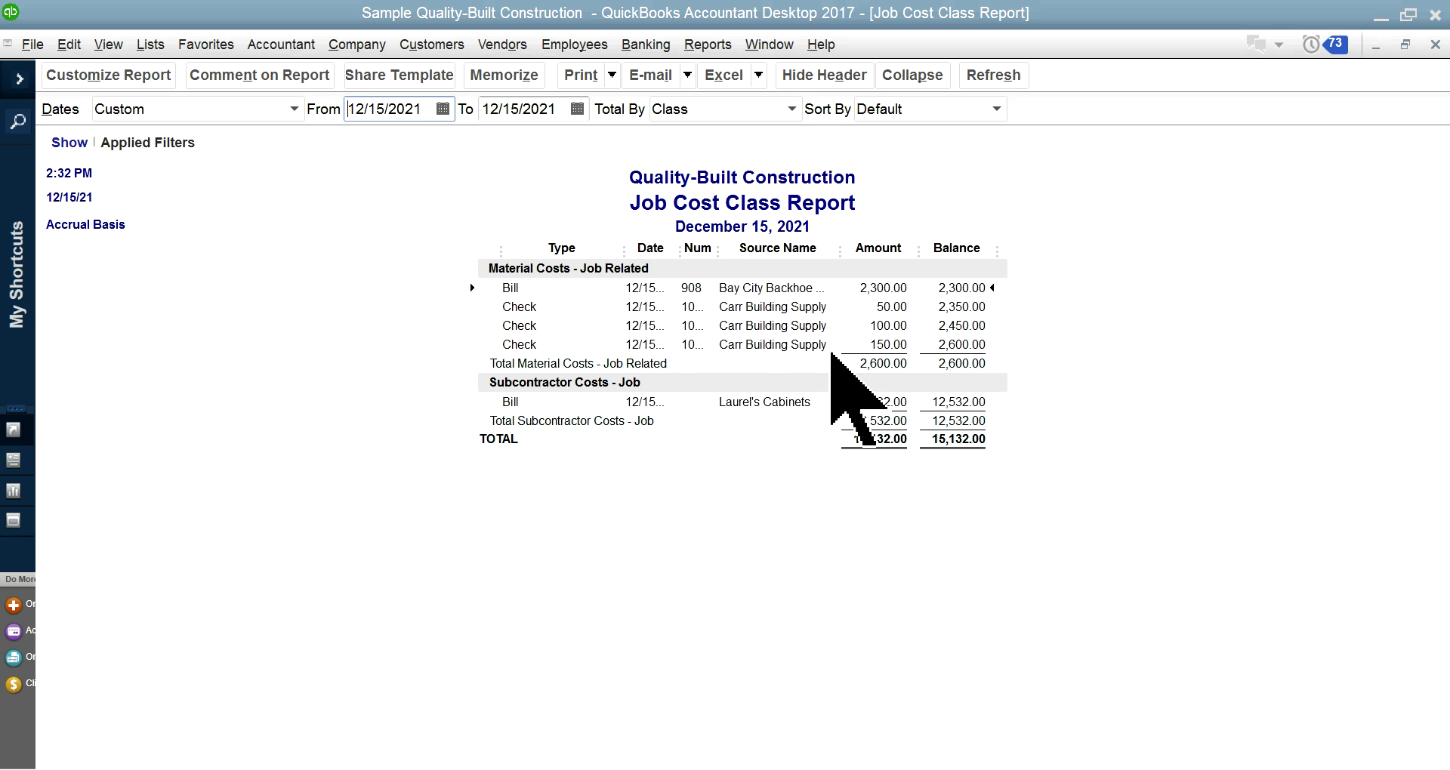
pyautogui.click(1435, 44)
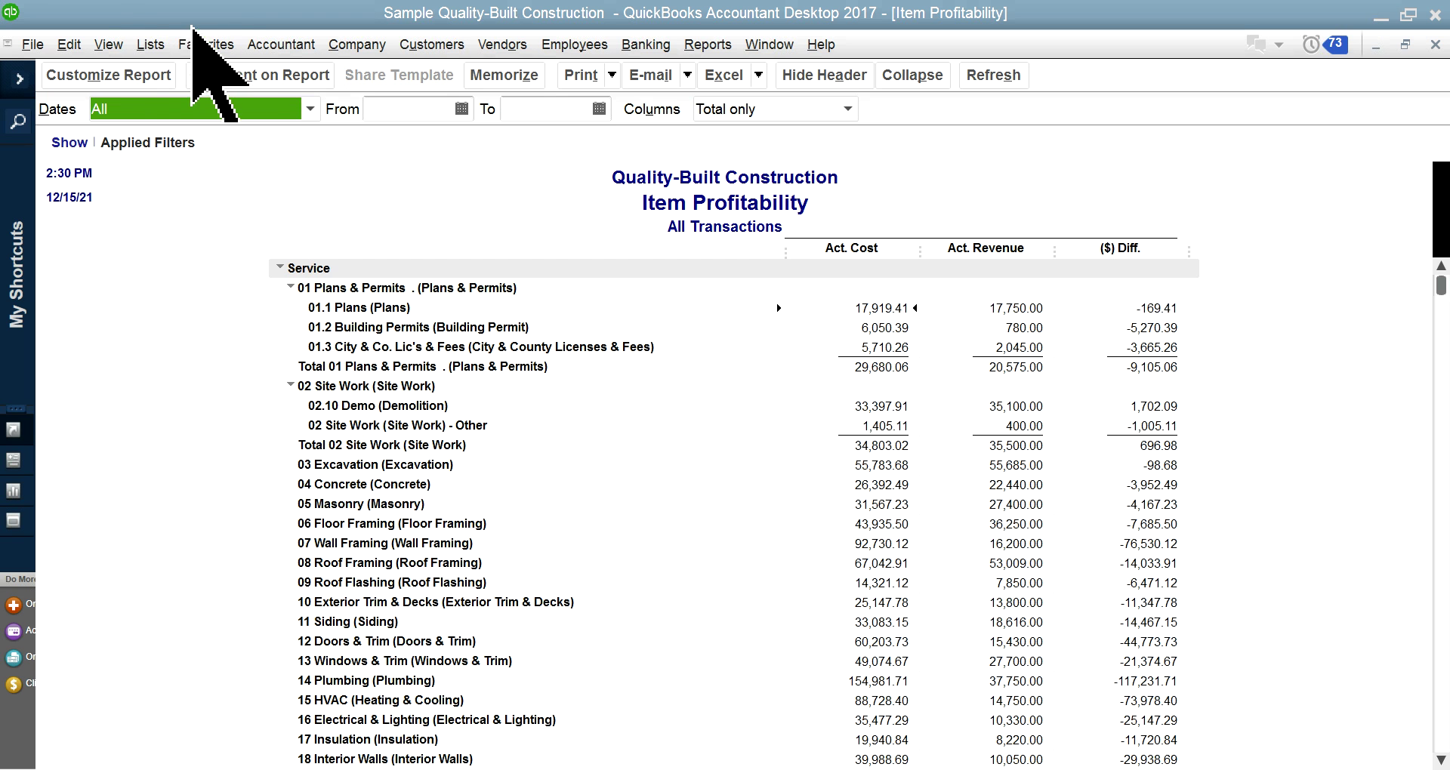
# - View the Item List and its cost of goods sold accounts, and return to the Item Profitability report
pyautogui.click(150, 45)
pyautogui.click(188, 118)
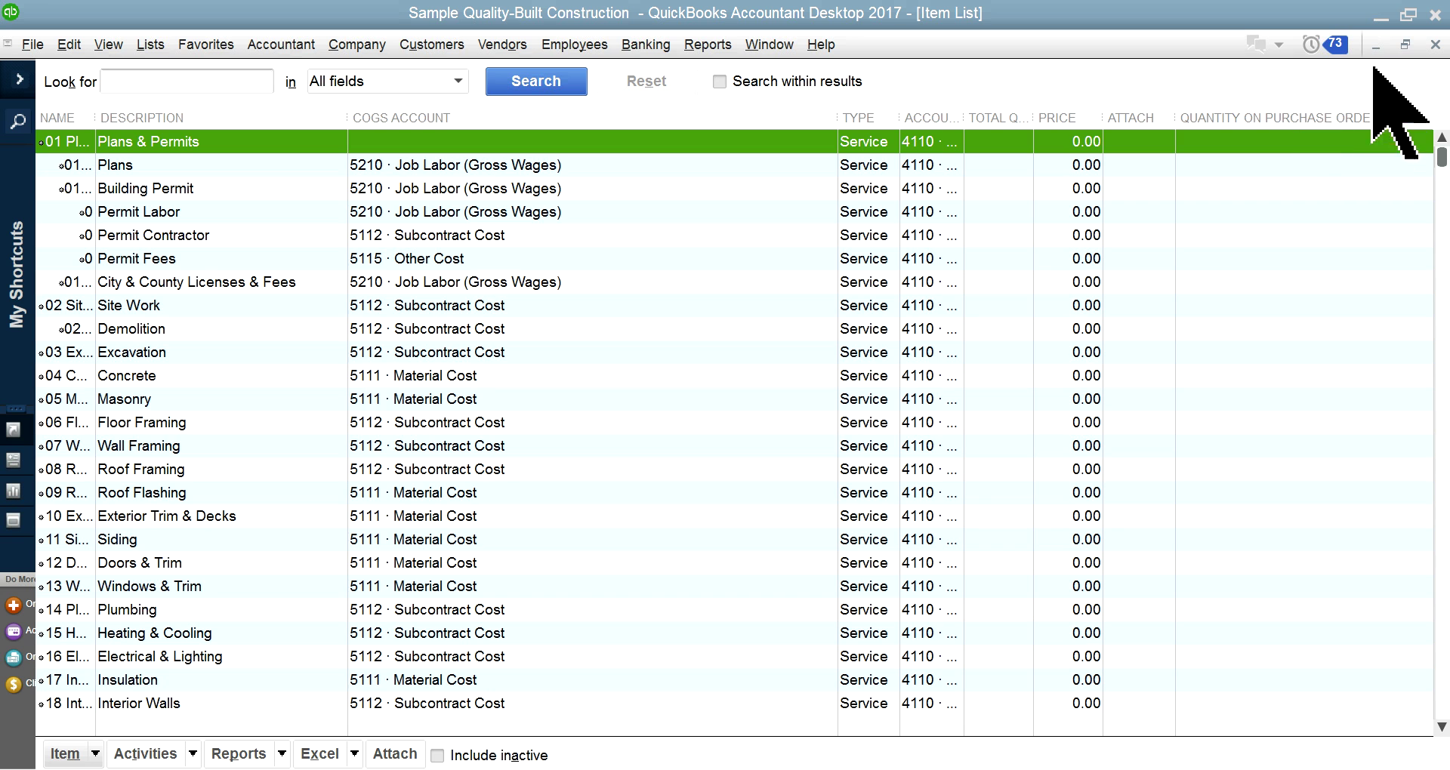
pyautogui.click(1435, 44)
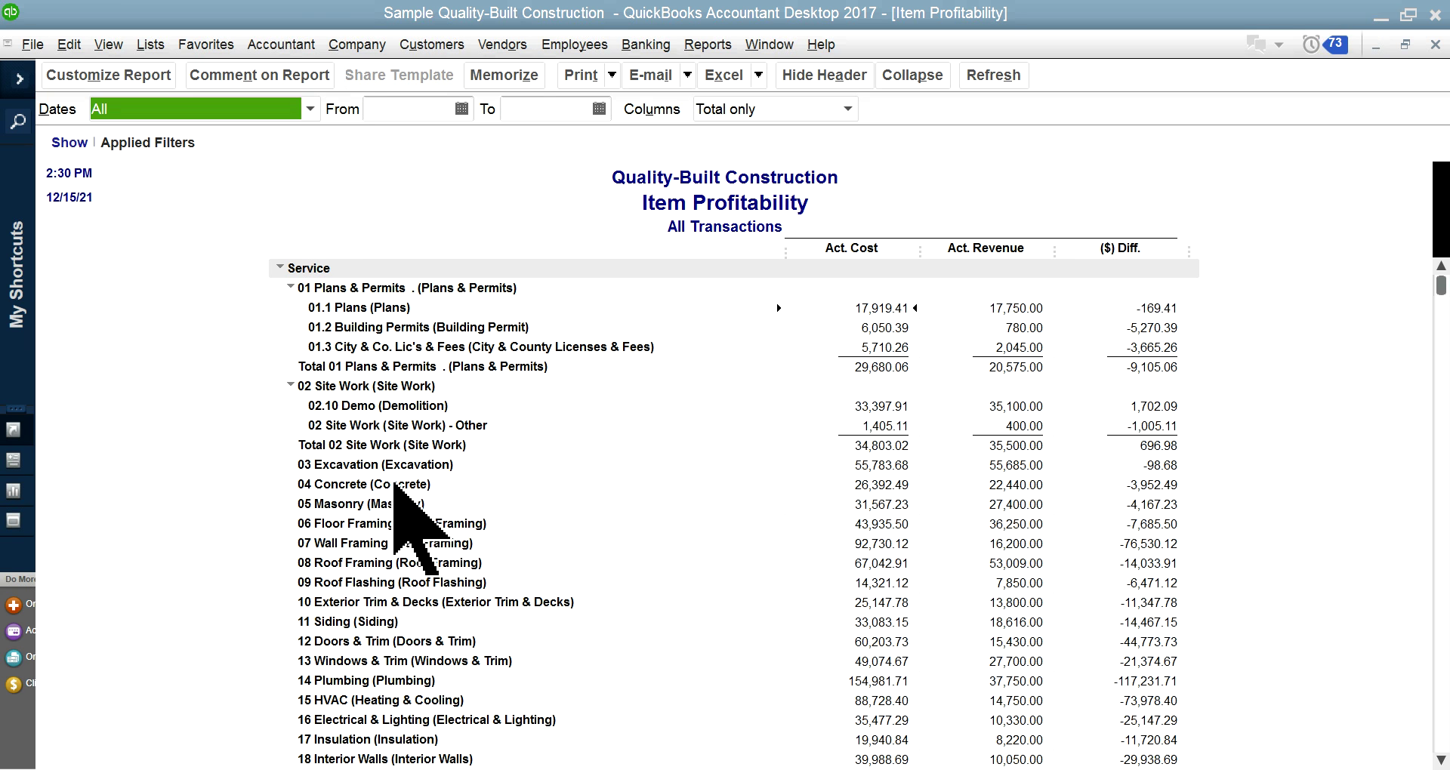
# - Drill into the 05 Masonry item's actual cost and limit the detail report to 12/15/2021
pyautogui.doubleClick(887, 504)
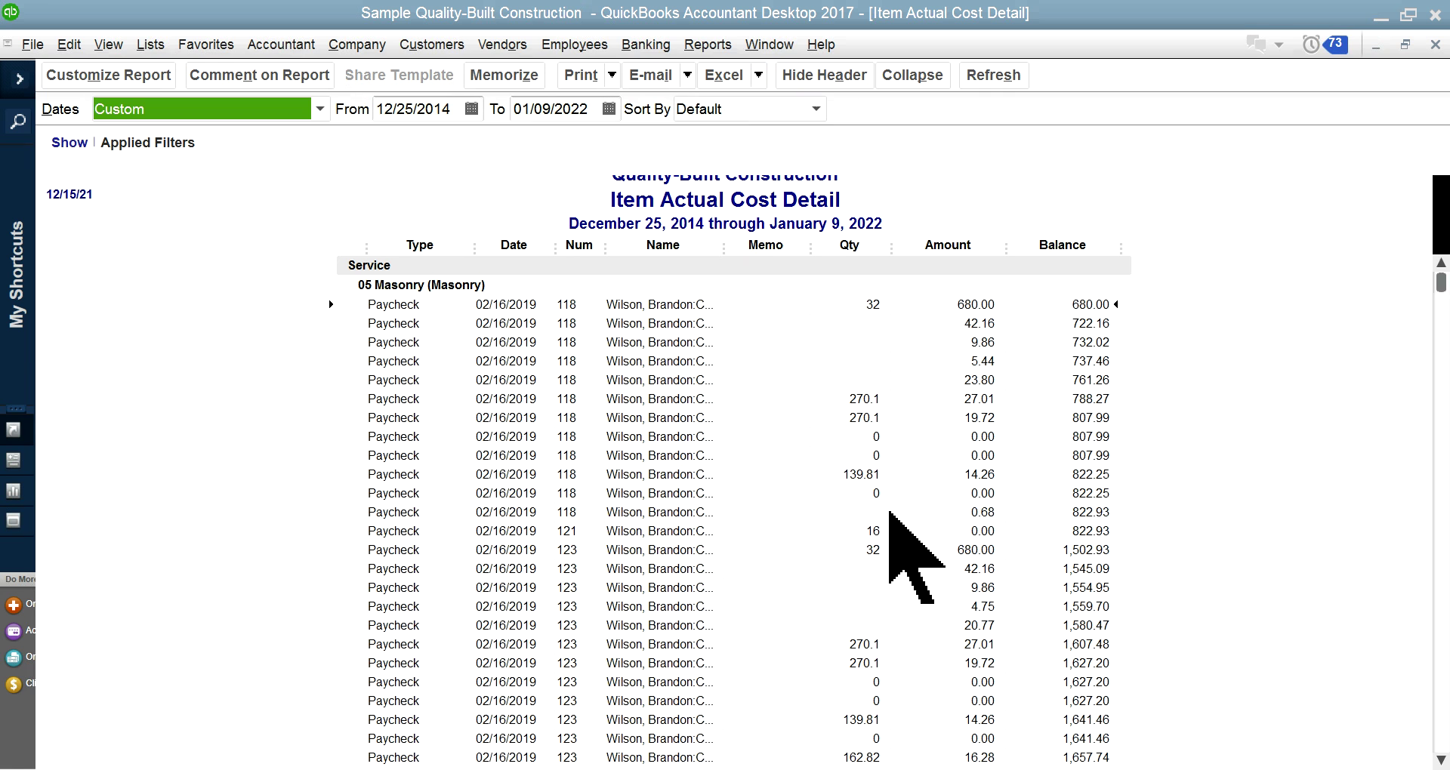
pyautogui.click(459, 110)
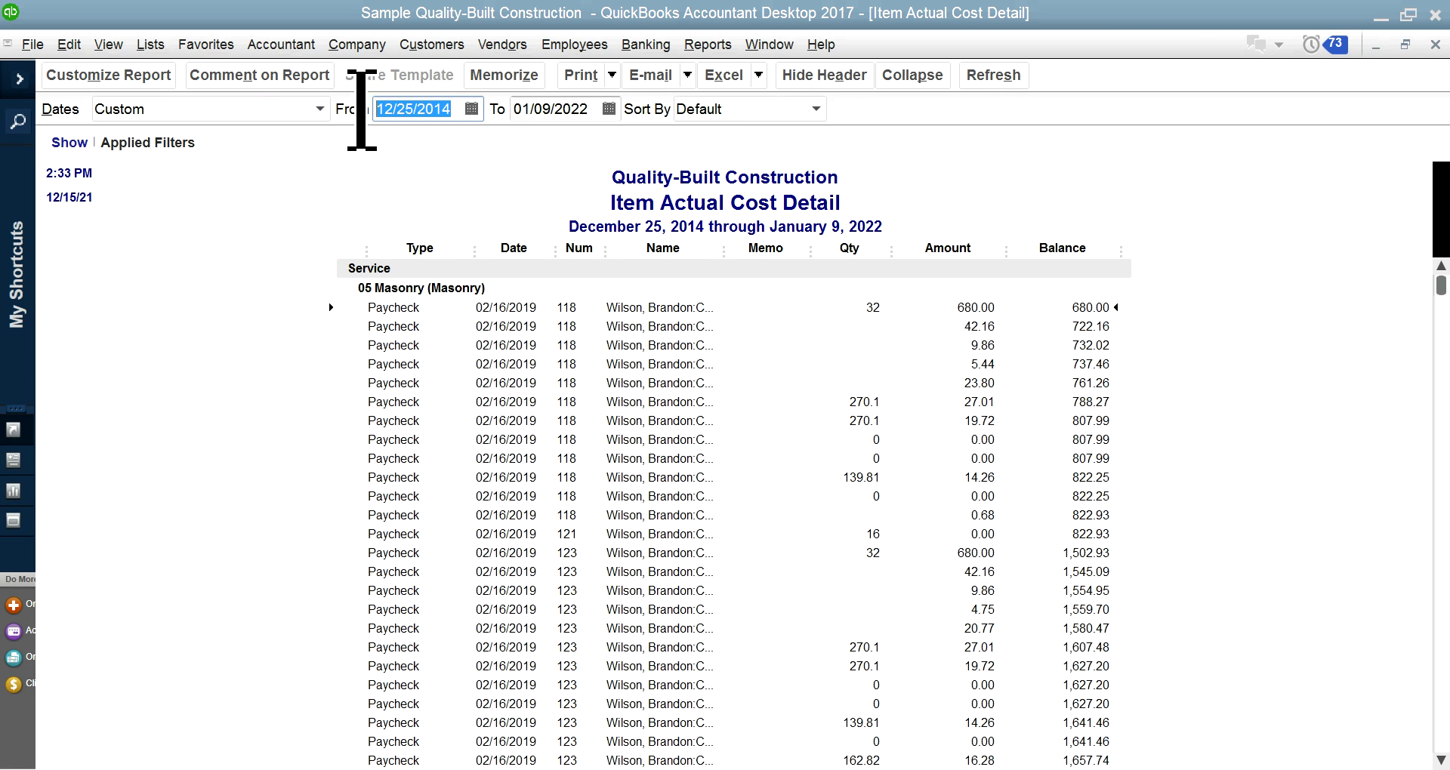
pyautogui.write('12')
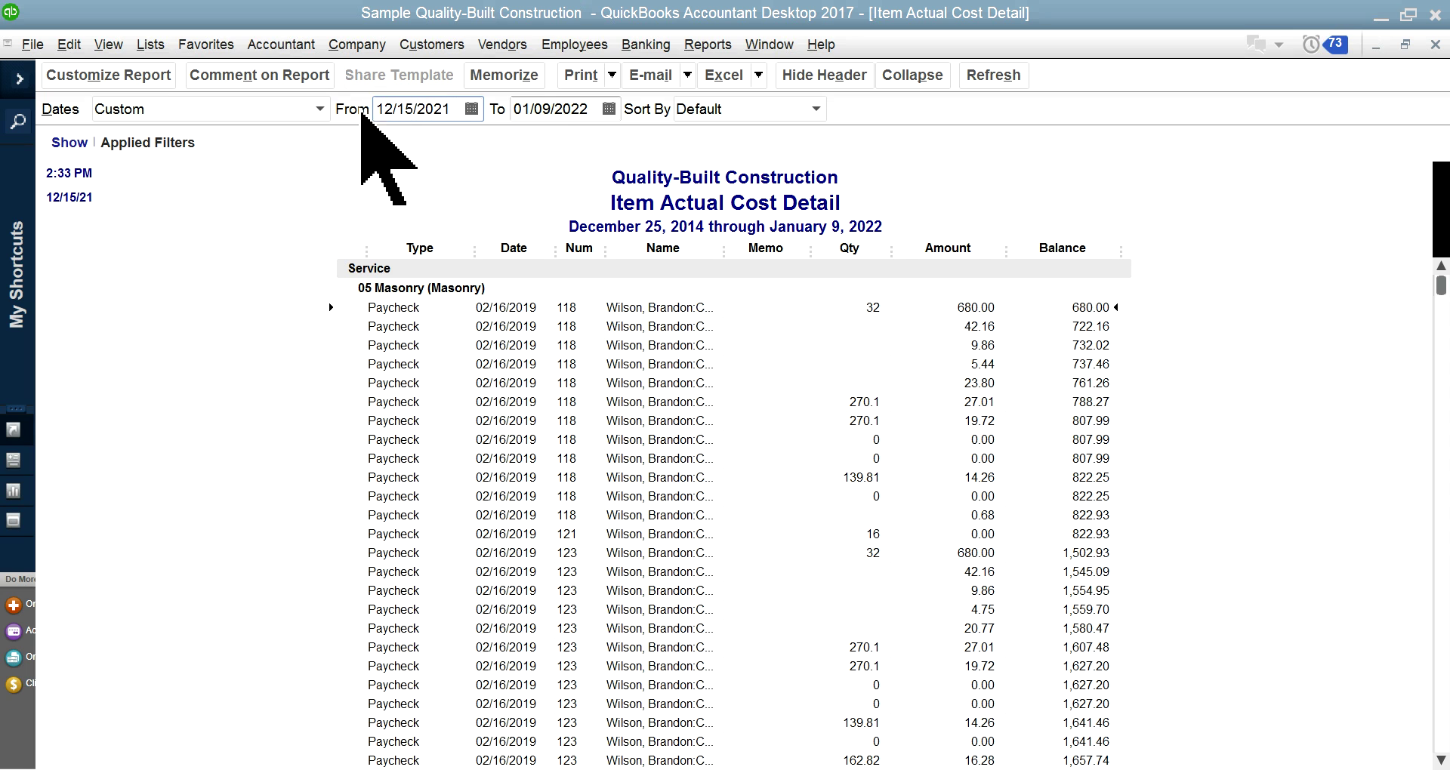
pyautogui.moveTo(518, 110); pyautogui.dragTo(555, 113)
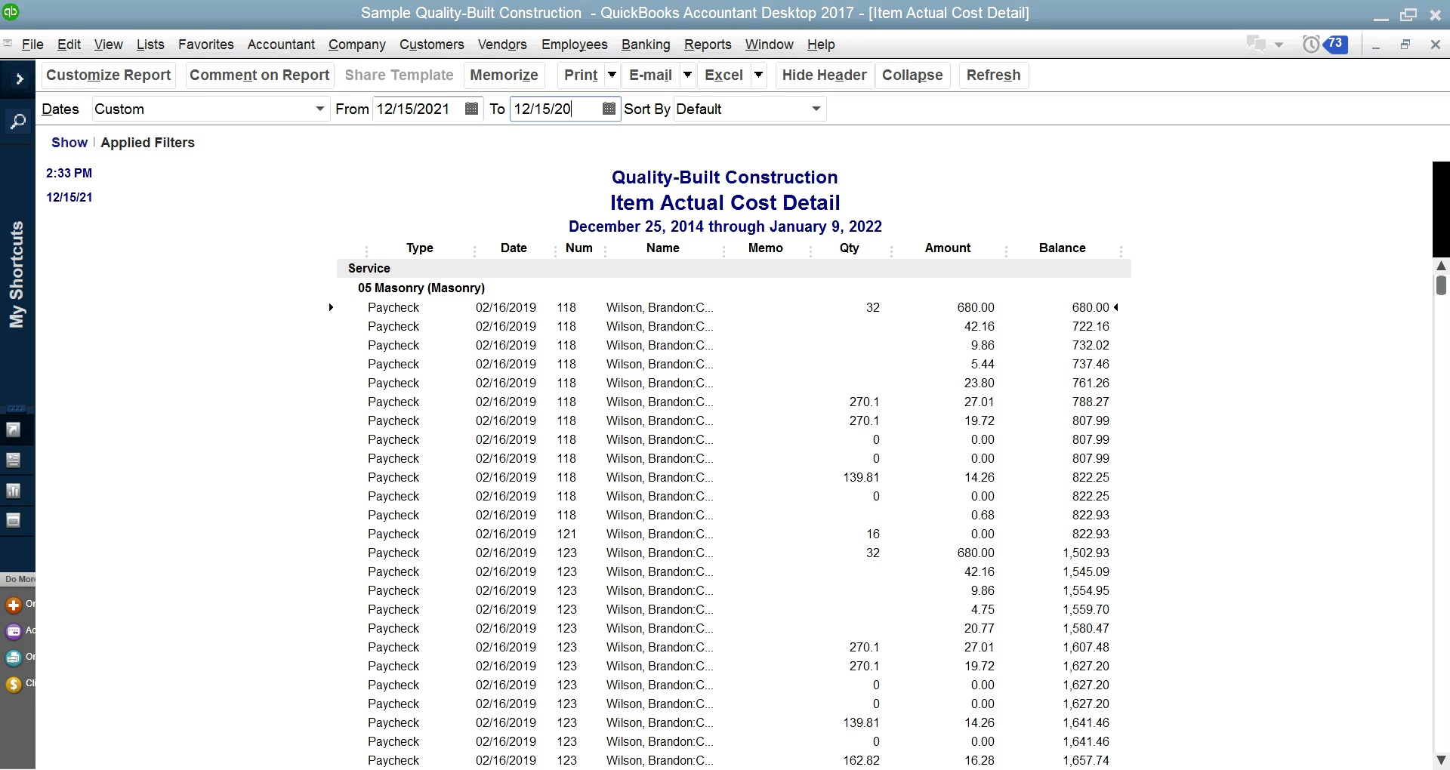
pyautogui.click(991, 77)
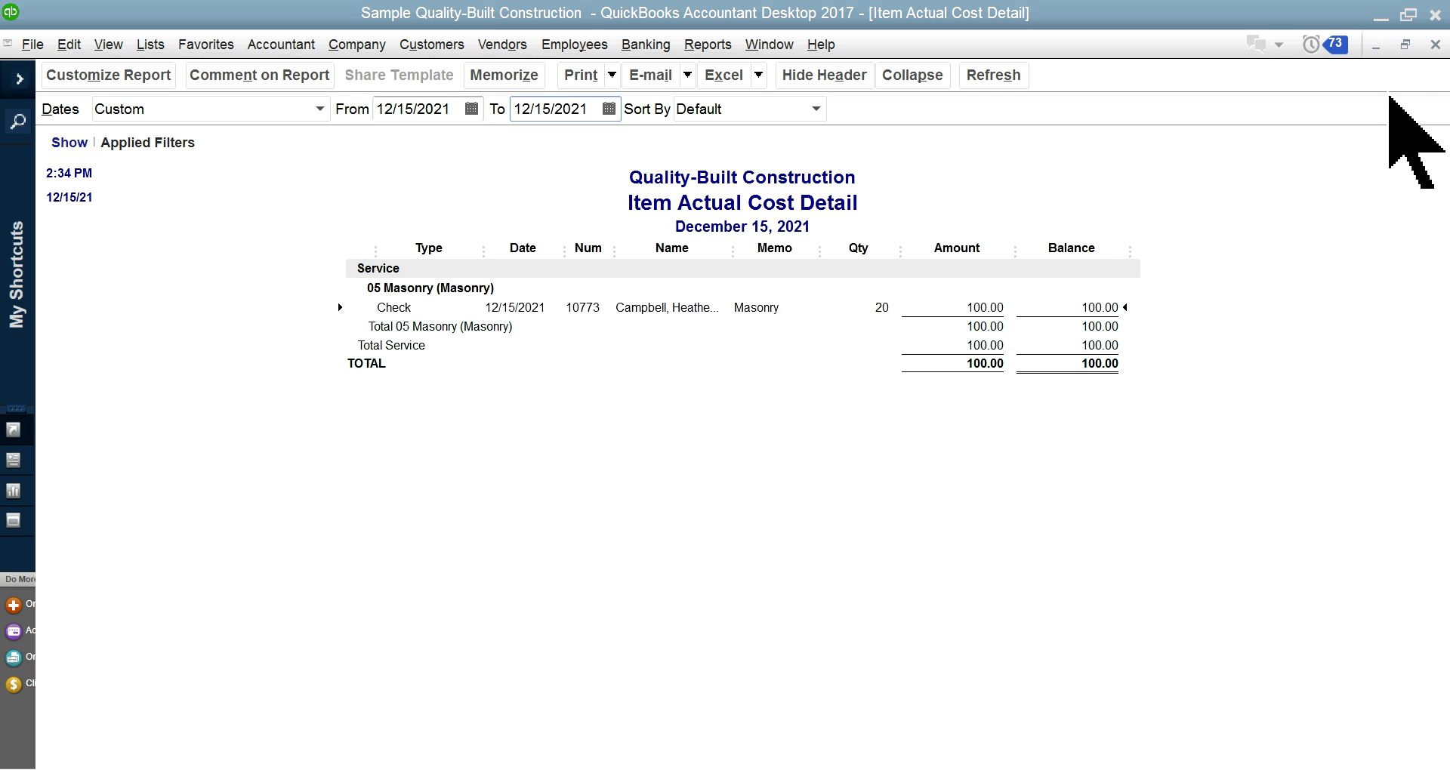
# - Close the Item Actual Cost Detail without memorizing it, and close the Item Profitability report
pyautogui.click(1435, 44)
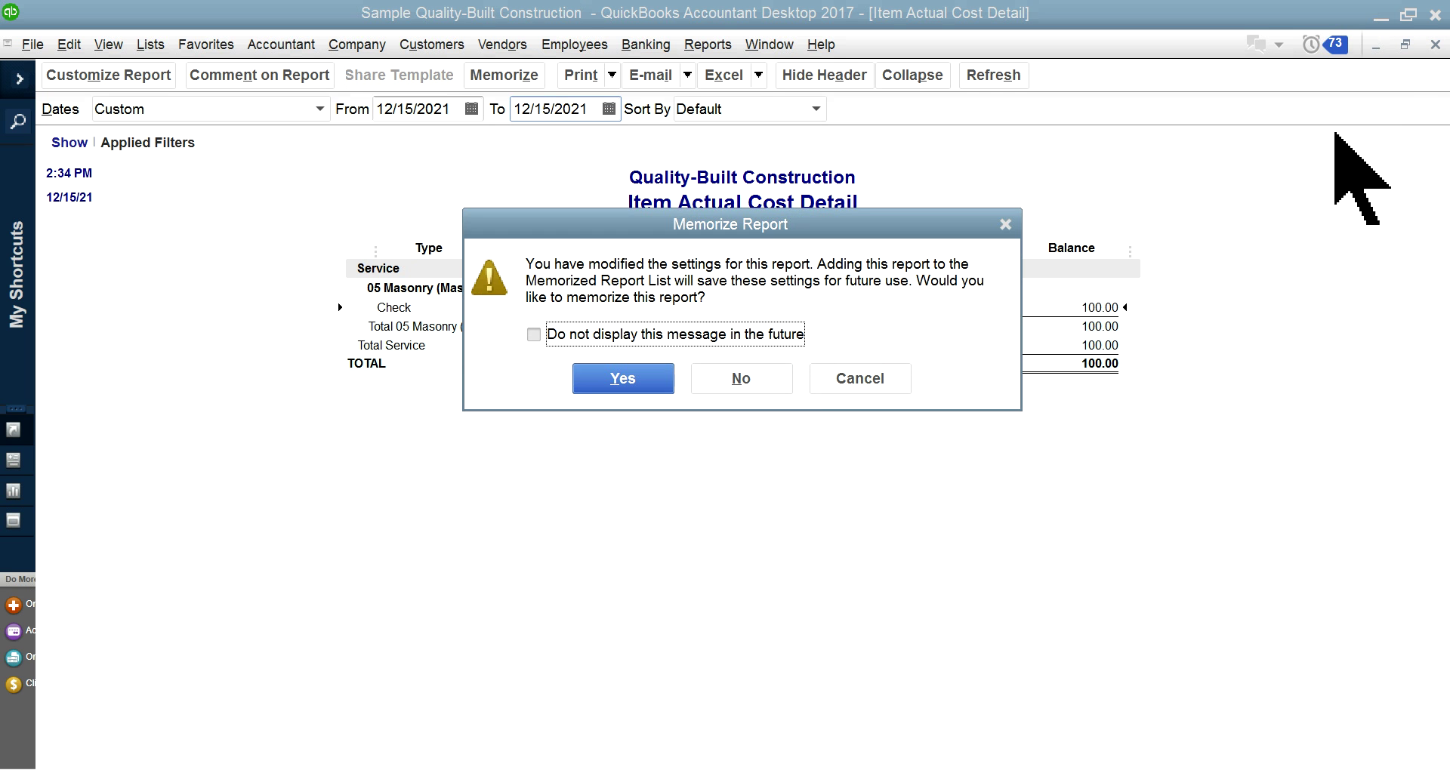
pyautogui.click(742, 377)
pyautogui.click(1435, 44)
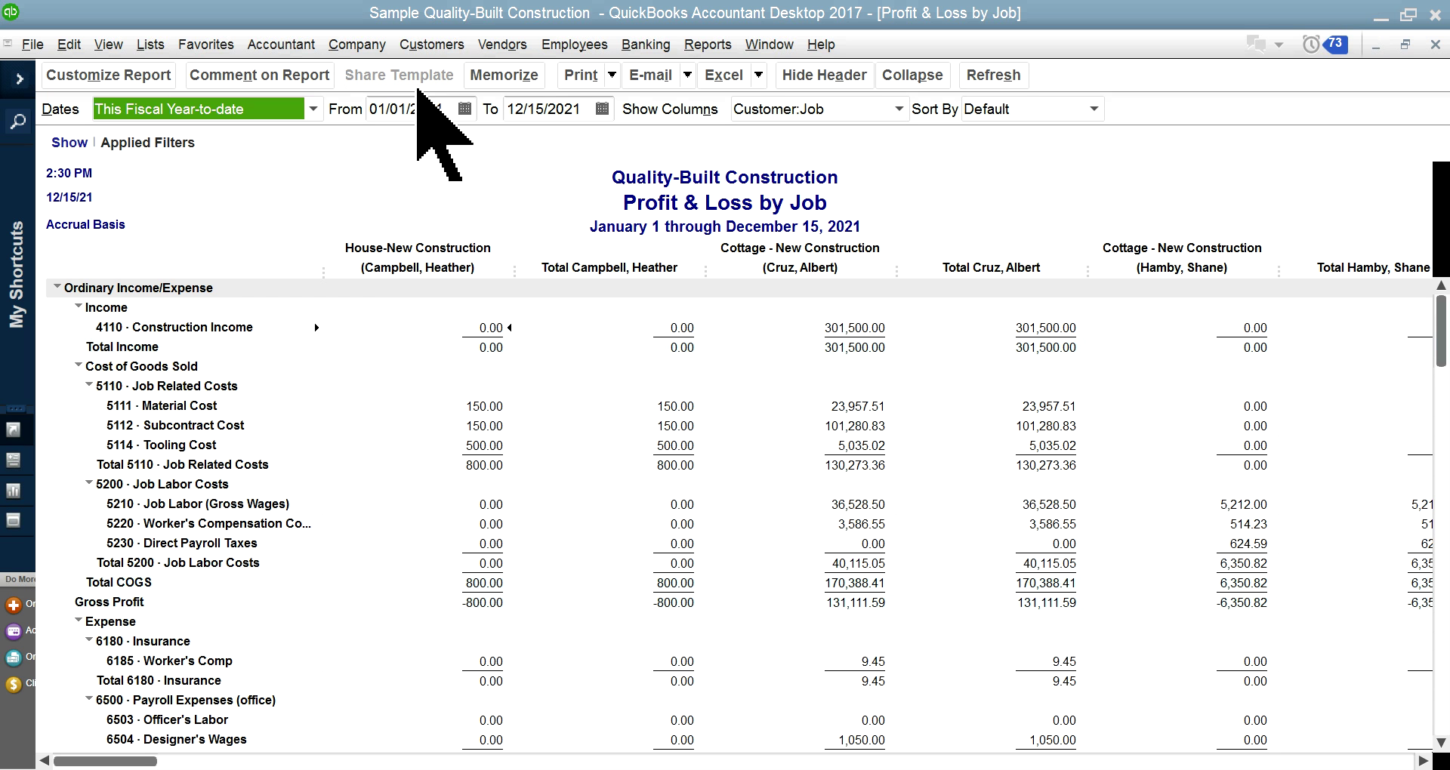
# - View the Customer Center, return to the Profit & Loss by Job report, and close the report
pyautogui.click(433, 47)
pyautogui.click(436, 74)
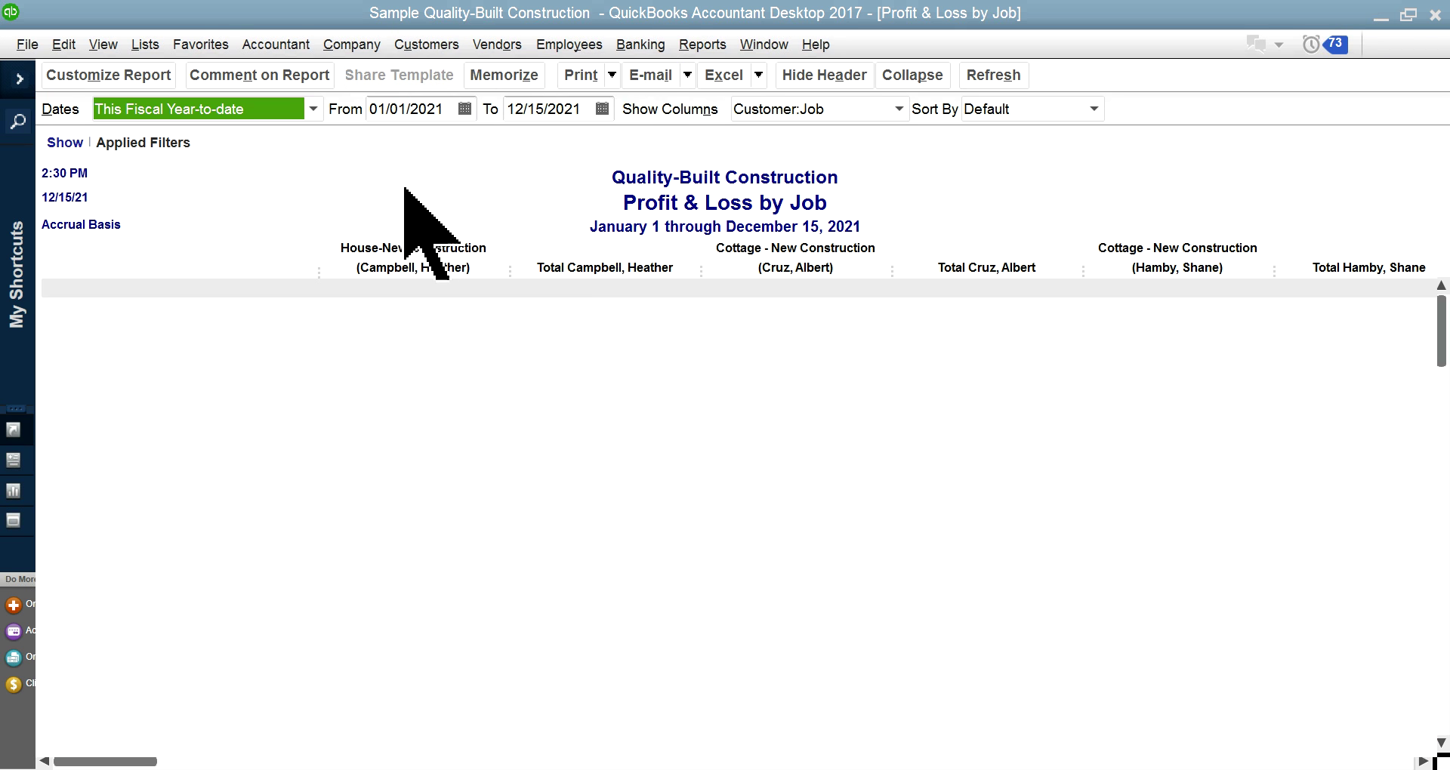
pyautogui.click(93, 341)
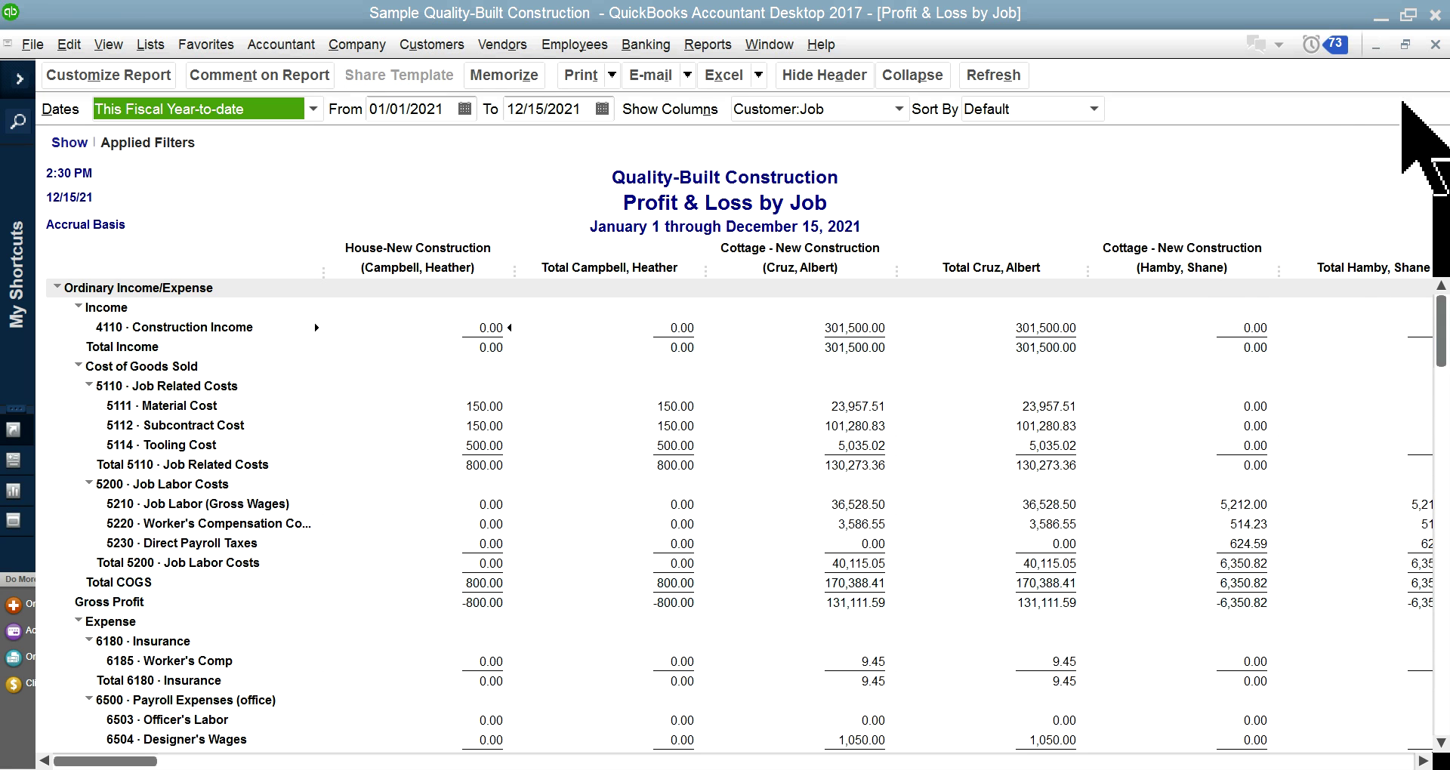
pyautogui.click(1435, 44)
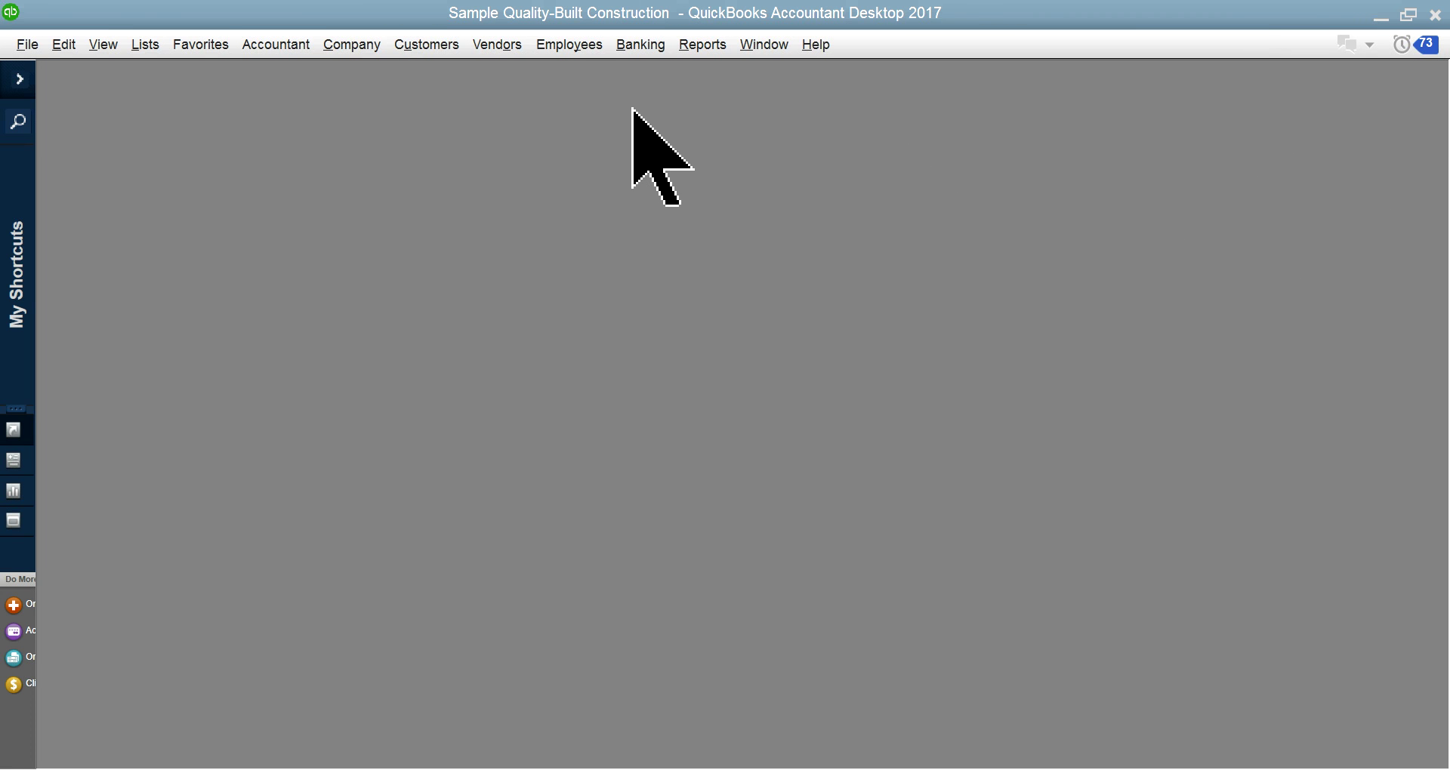
# - Open the Home page, maximize it, and start a new check from the Company Checking Account
pyautogui.click(336, 43)
pyautogui.click(346, 72)
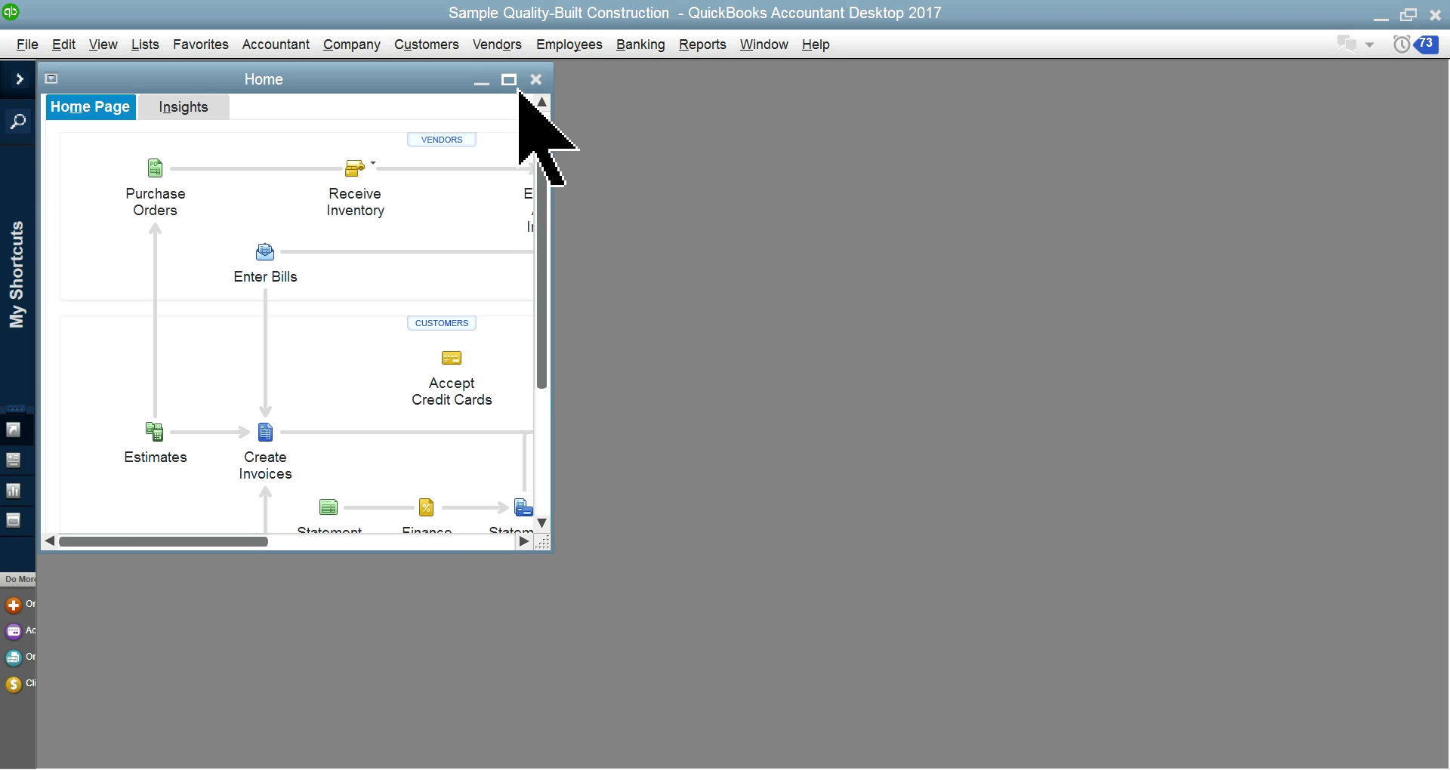
pyautogui.click(510, 80)
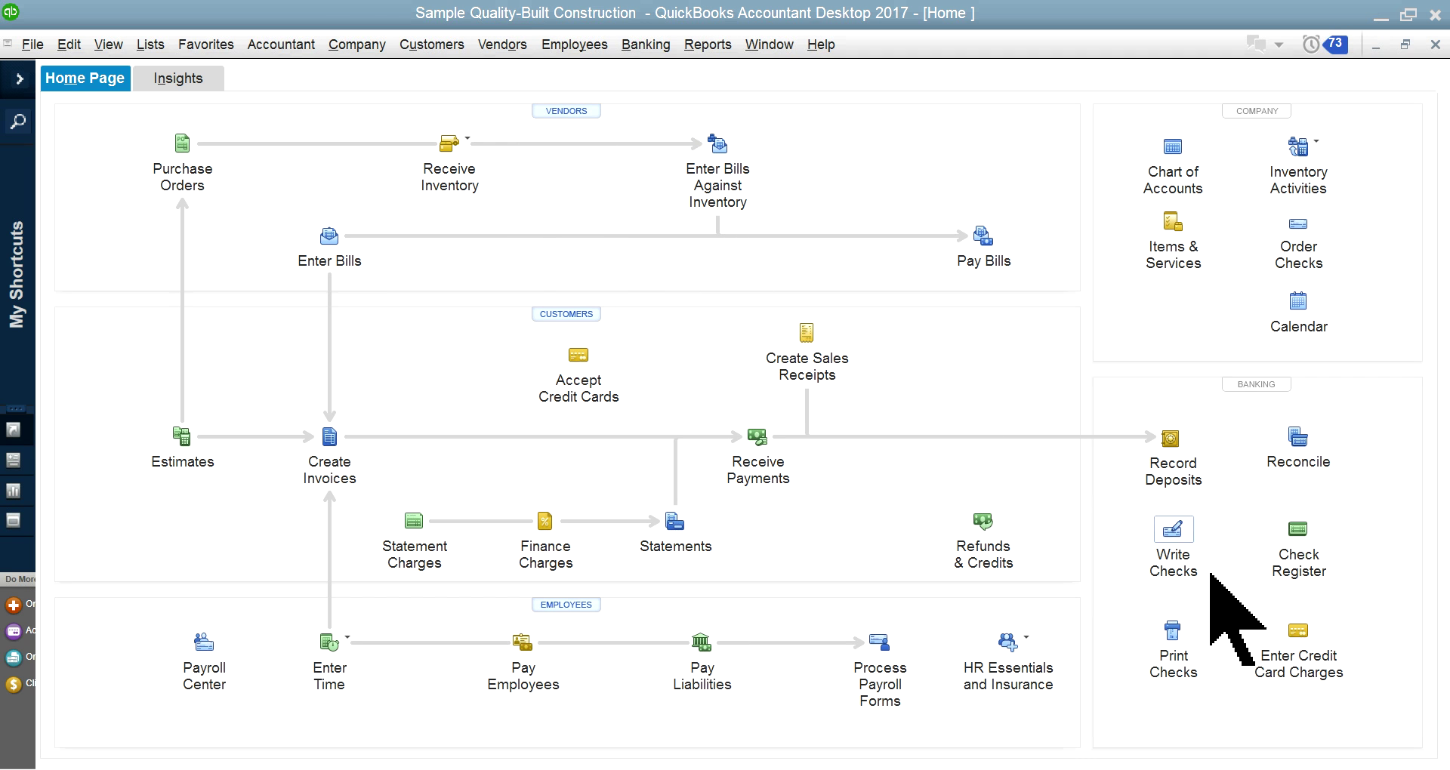
pyautogui.click(1173, 529)
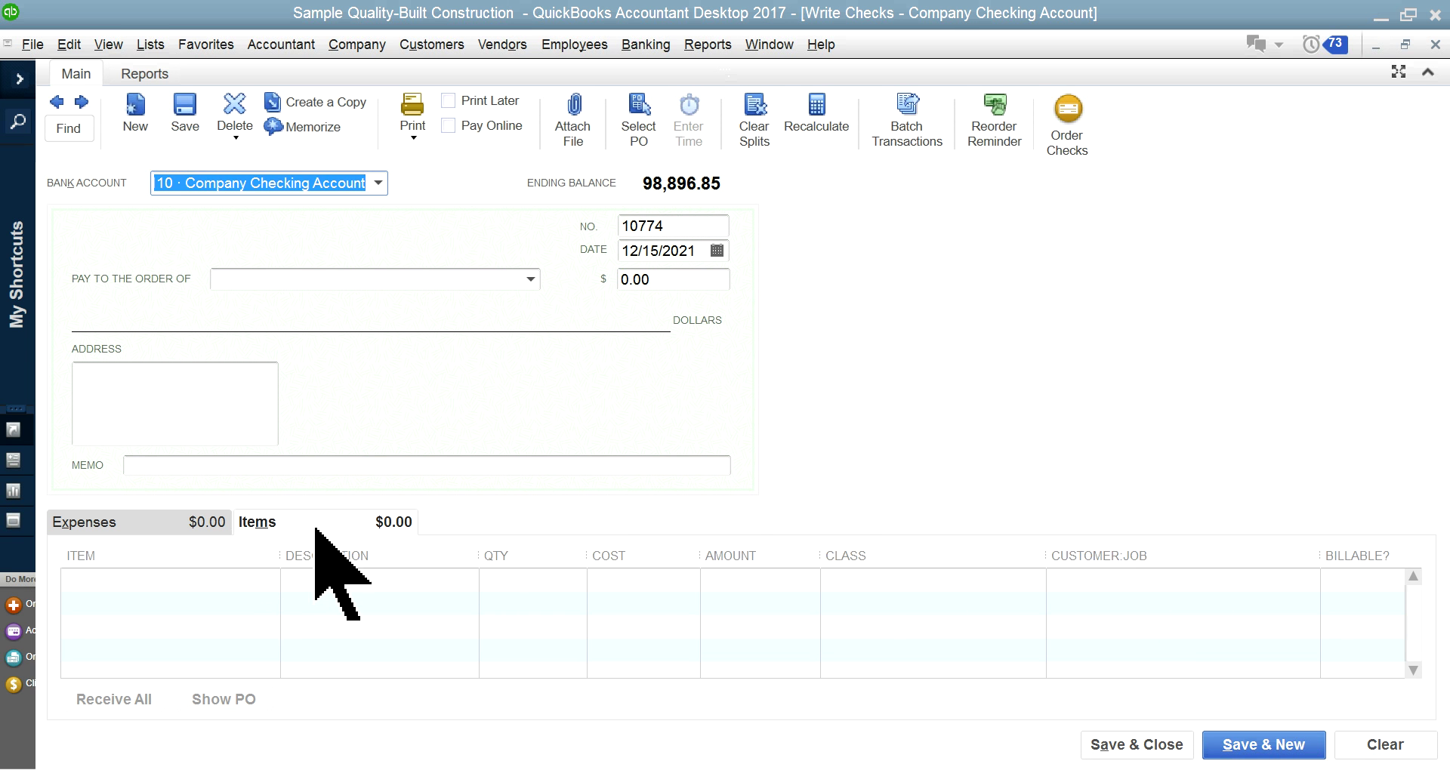
# - Look over the service items available for the blank check's first item line without choosing one
pyautogui.click(260, 525)
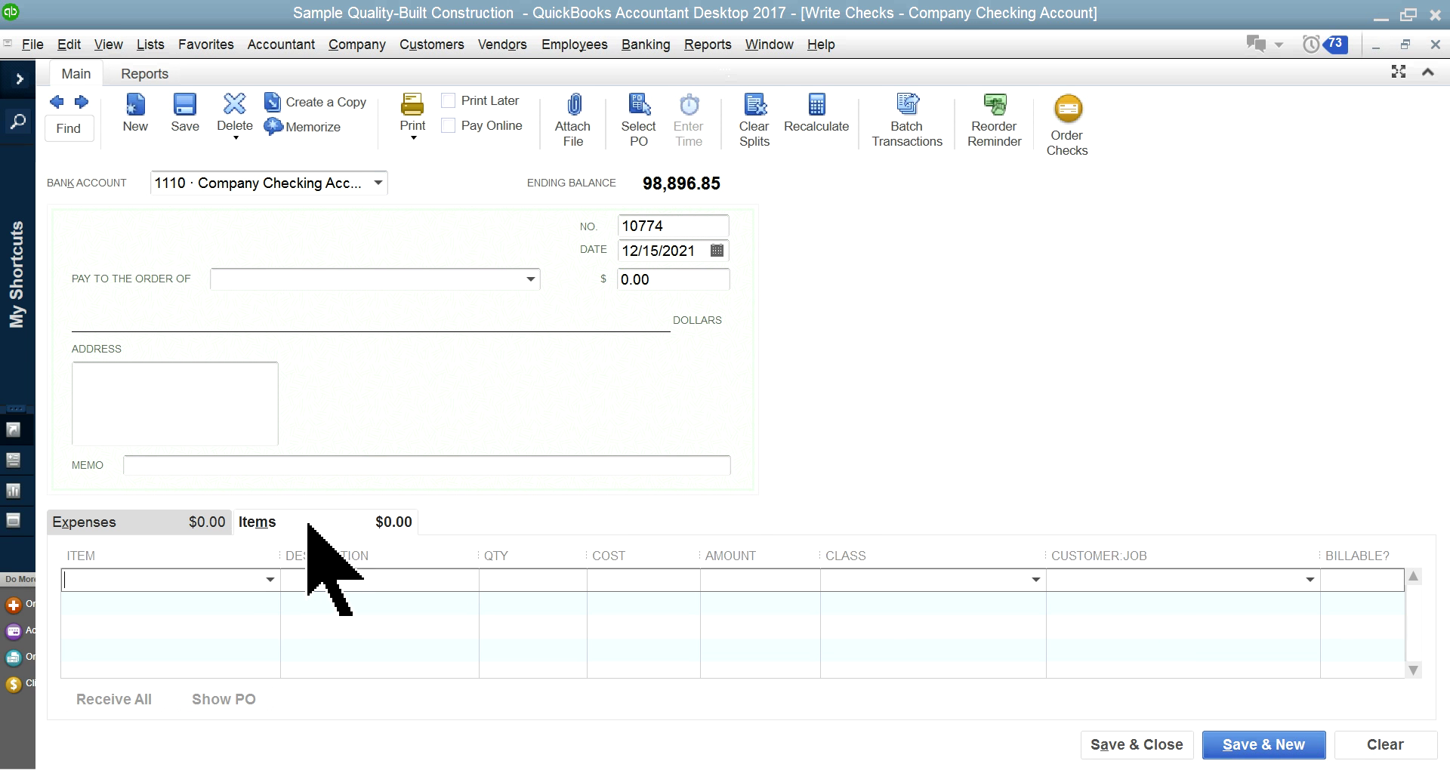
pyautogui.click(271, 588)
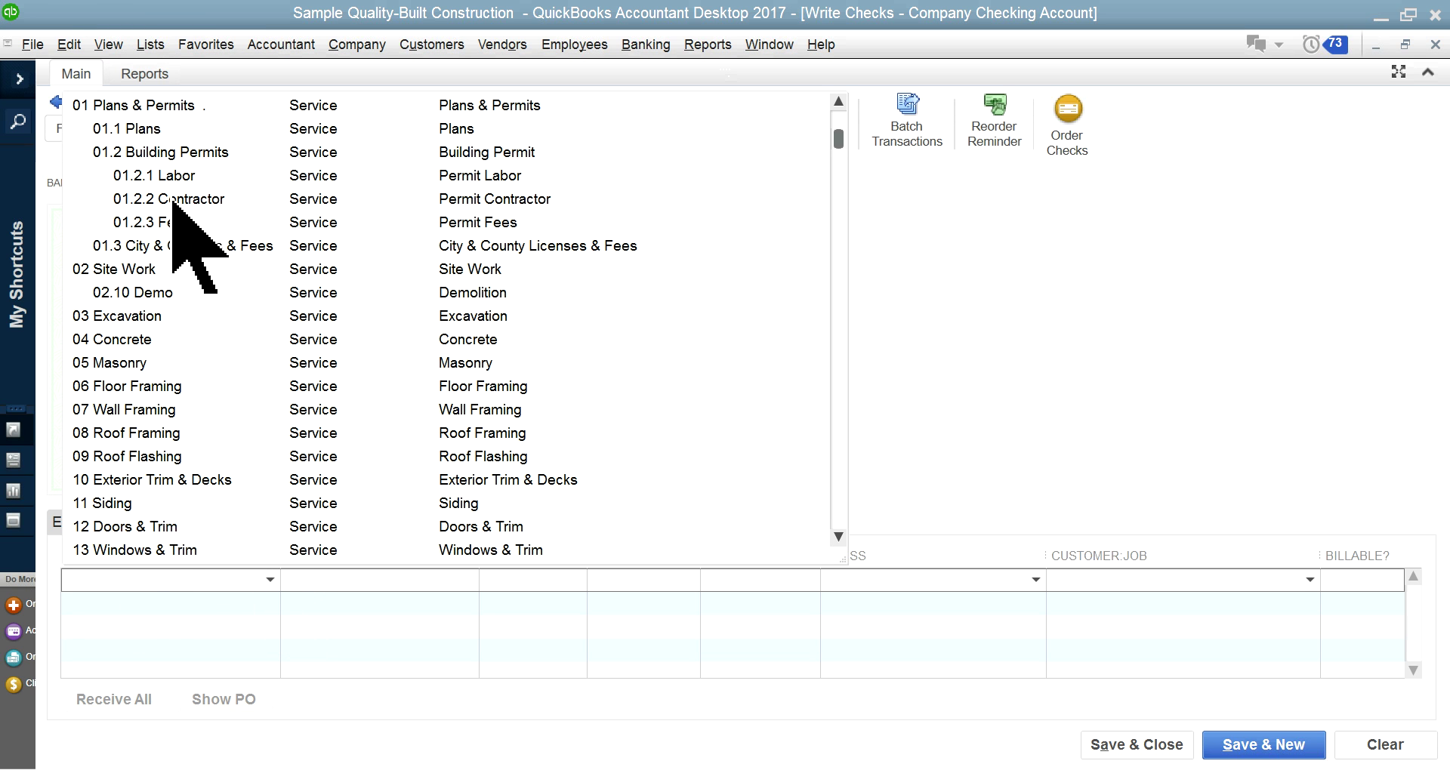
pyautogui.click(1078, 365)
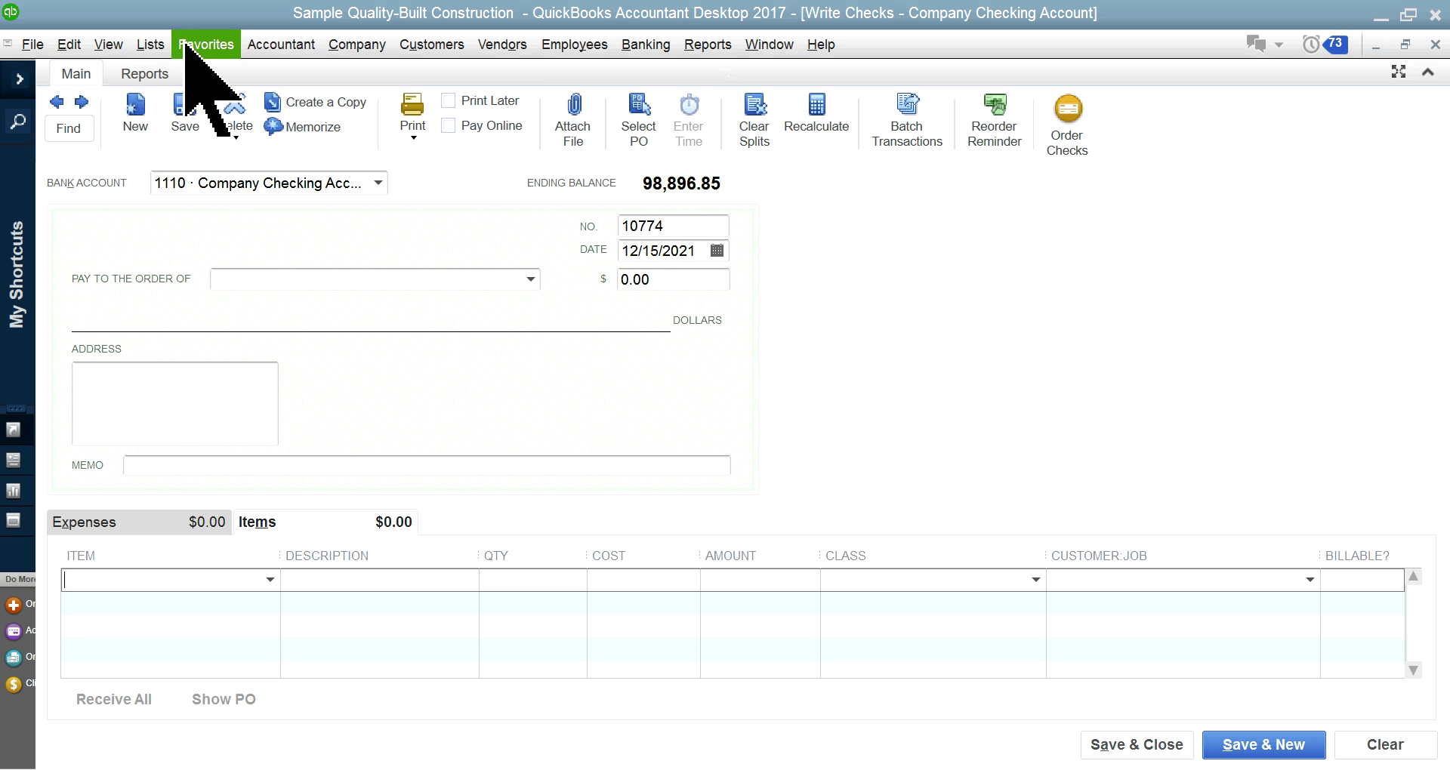
# - Look over the available company lists and the memorized report groups, without opening any of them
pyautogui.click(151, 43)
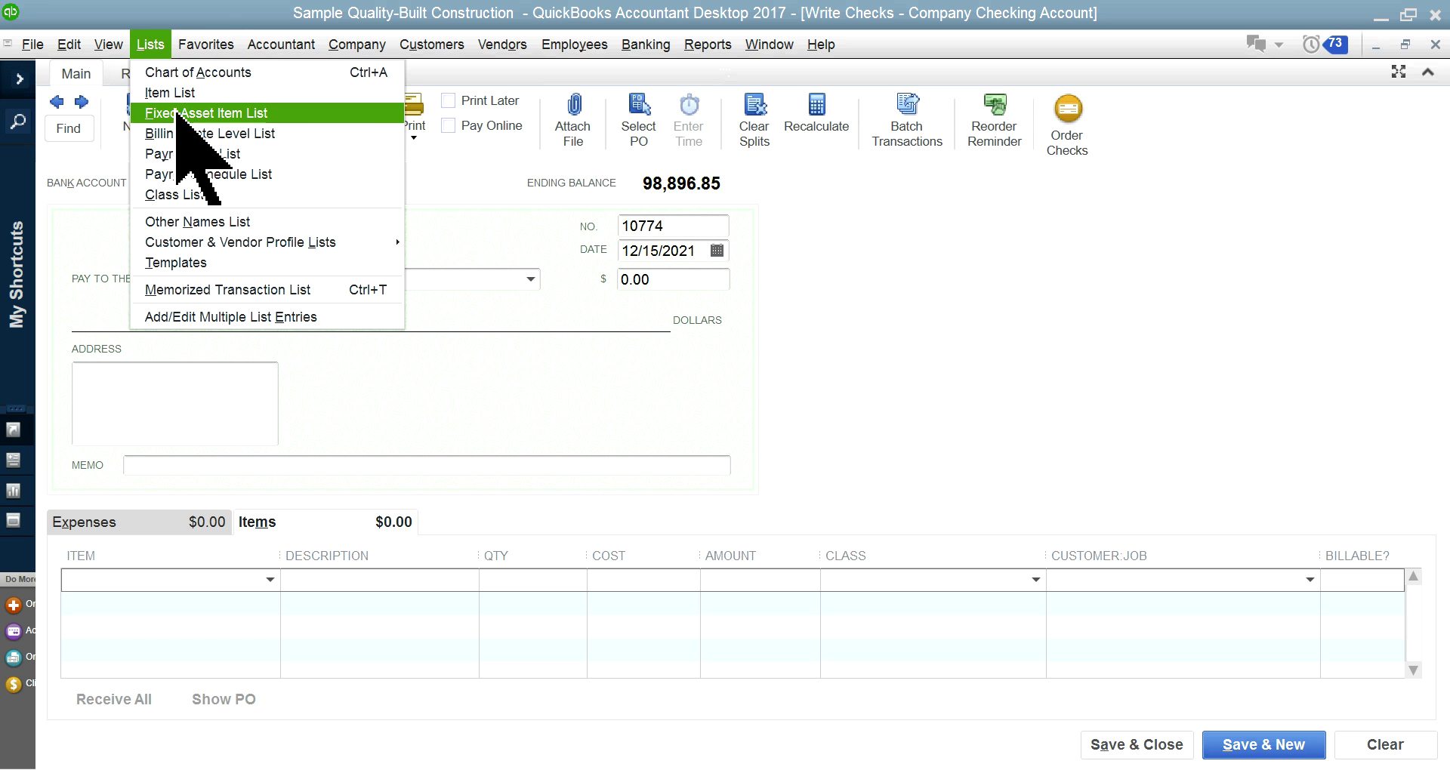
pyautogui.moveTo(707, 45)
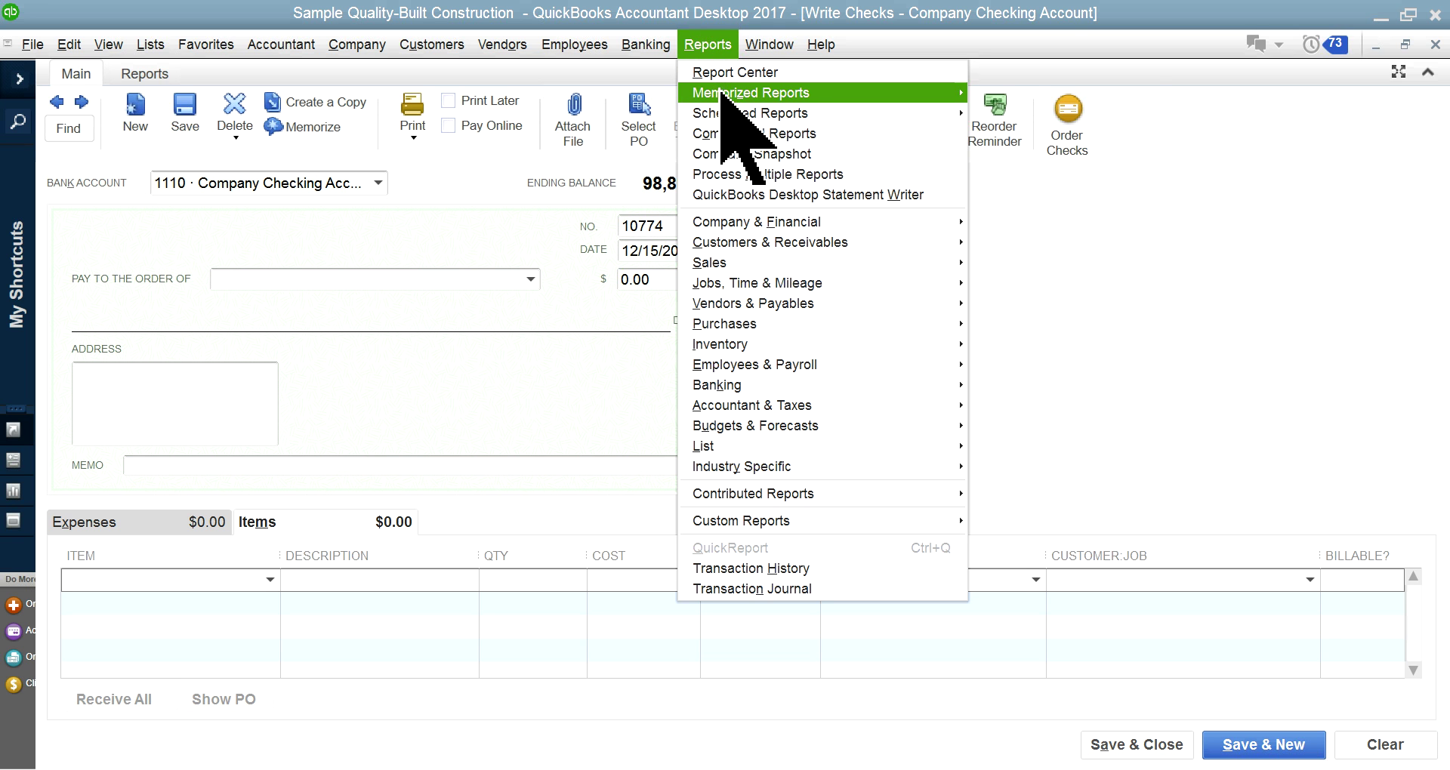
pyautogui.moveTo(717, 94)
pyautogui.moveTo(999, 122)
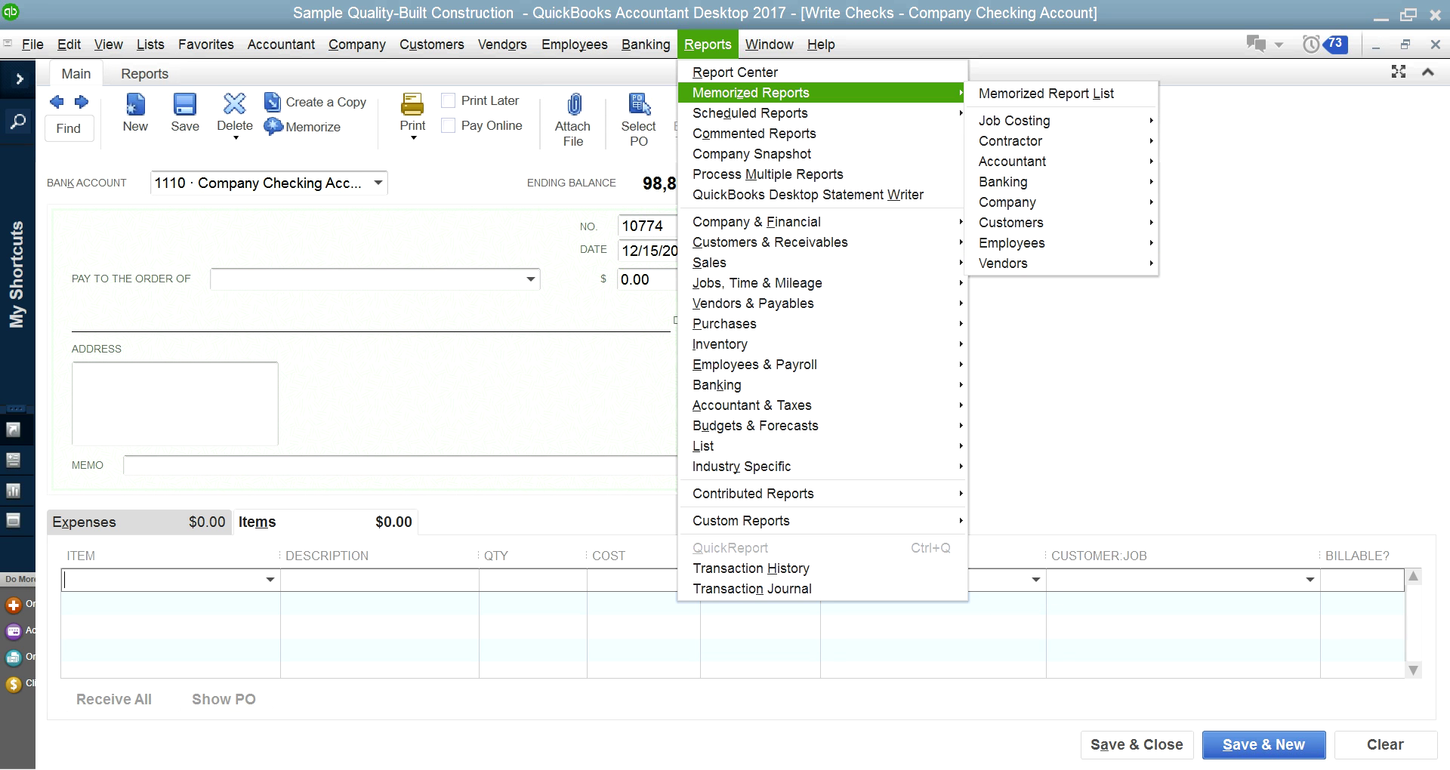
pyautogui.click(997, 664)
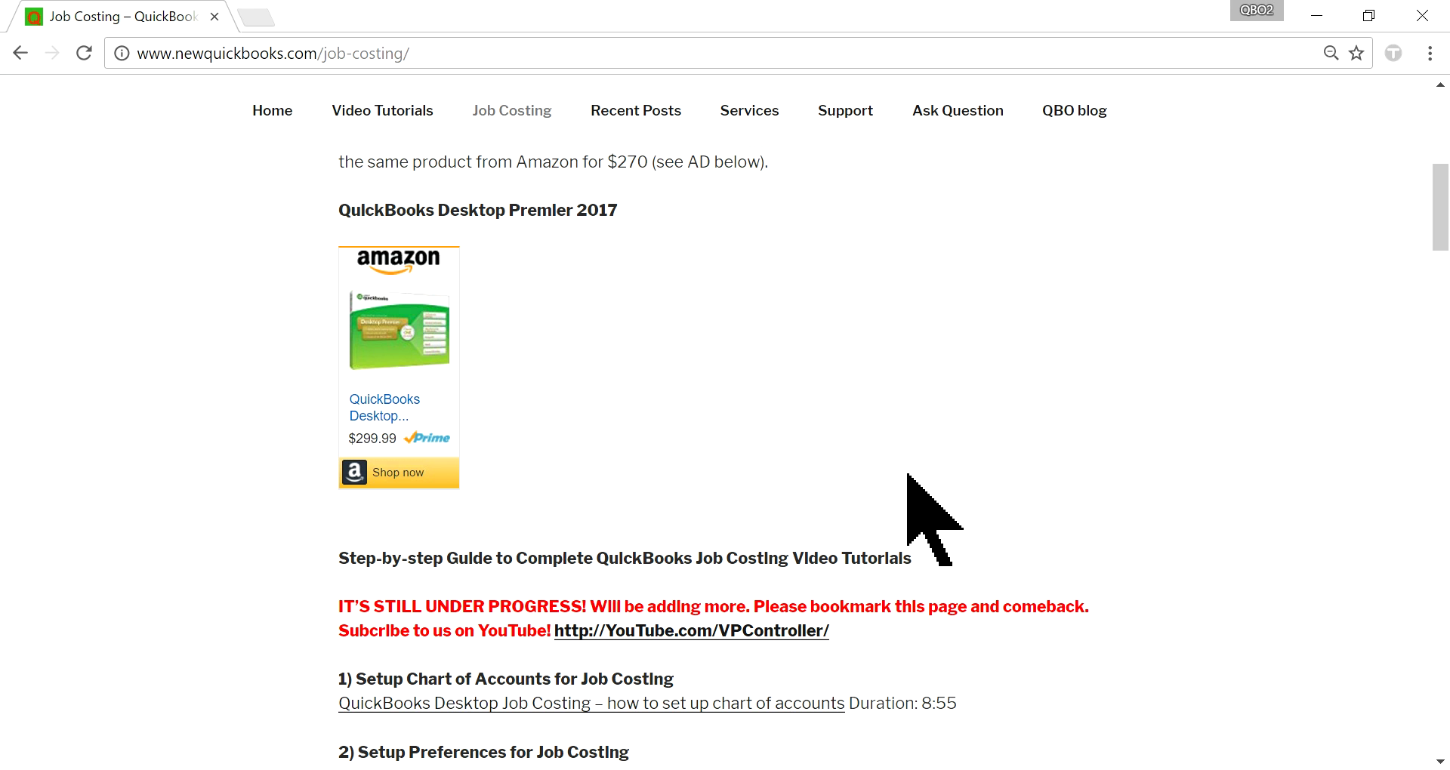
# - Look through the browser's Job Costing tutorial page and highlight "Entering a bill" in the part 10 heading
pyautogui.scroll(5, 910, 484)
pyautogui.scroll(1, 904, 468)
pyautogui.scroll(-15, 904, 468)
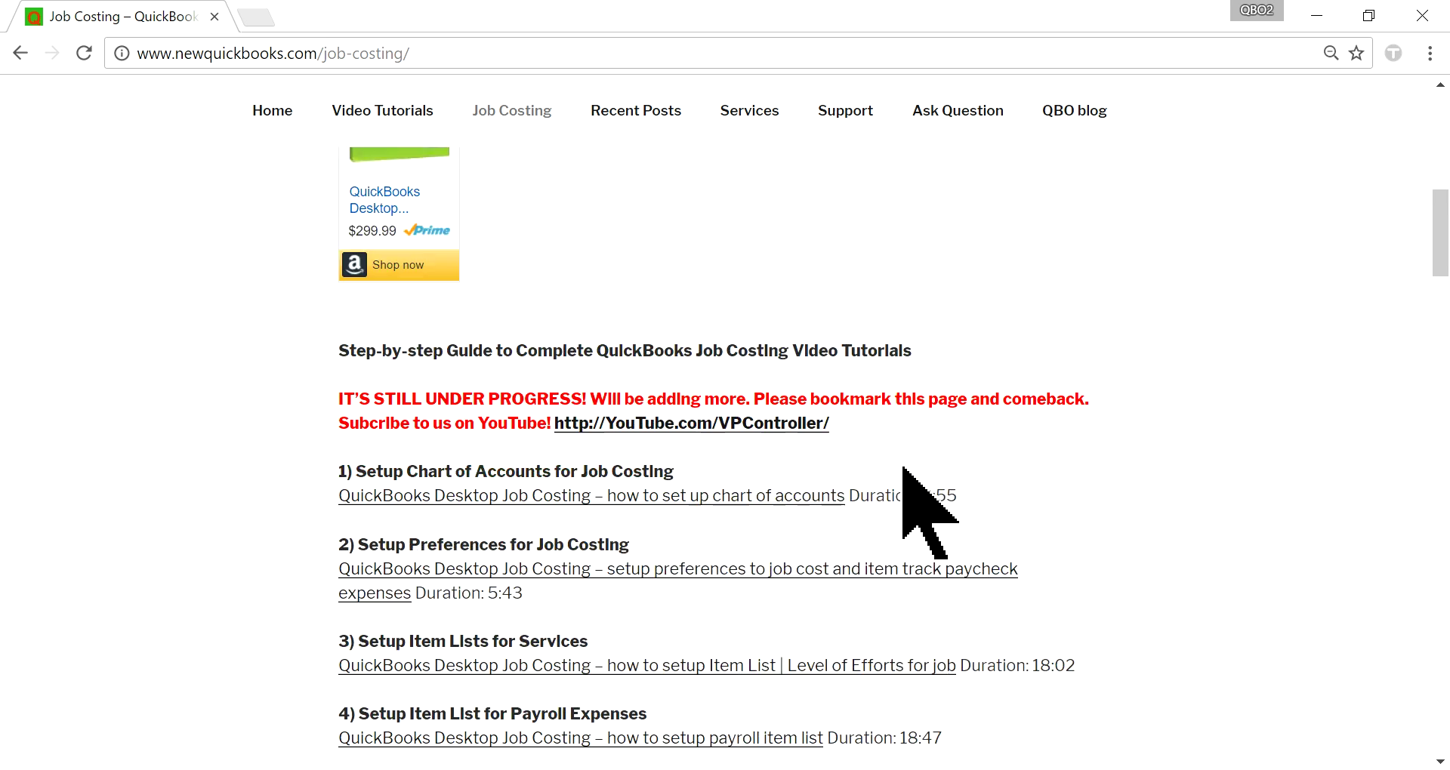
pyautogui.scroll(-5, 907, 476)
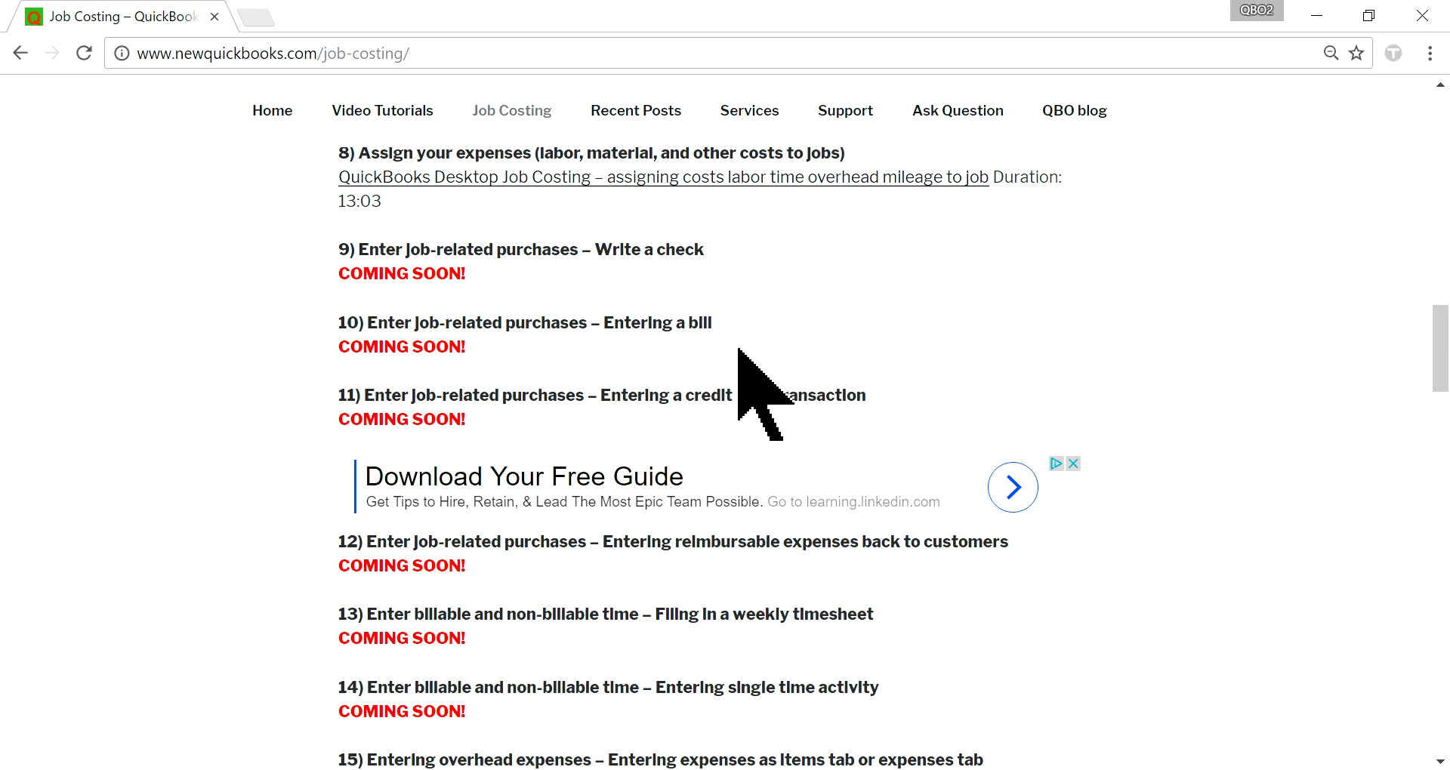
pyautogui.moveTo(610, 317); pyautogui.dragTo(721, 321)
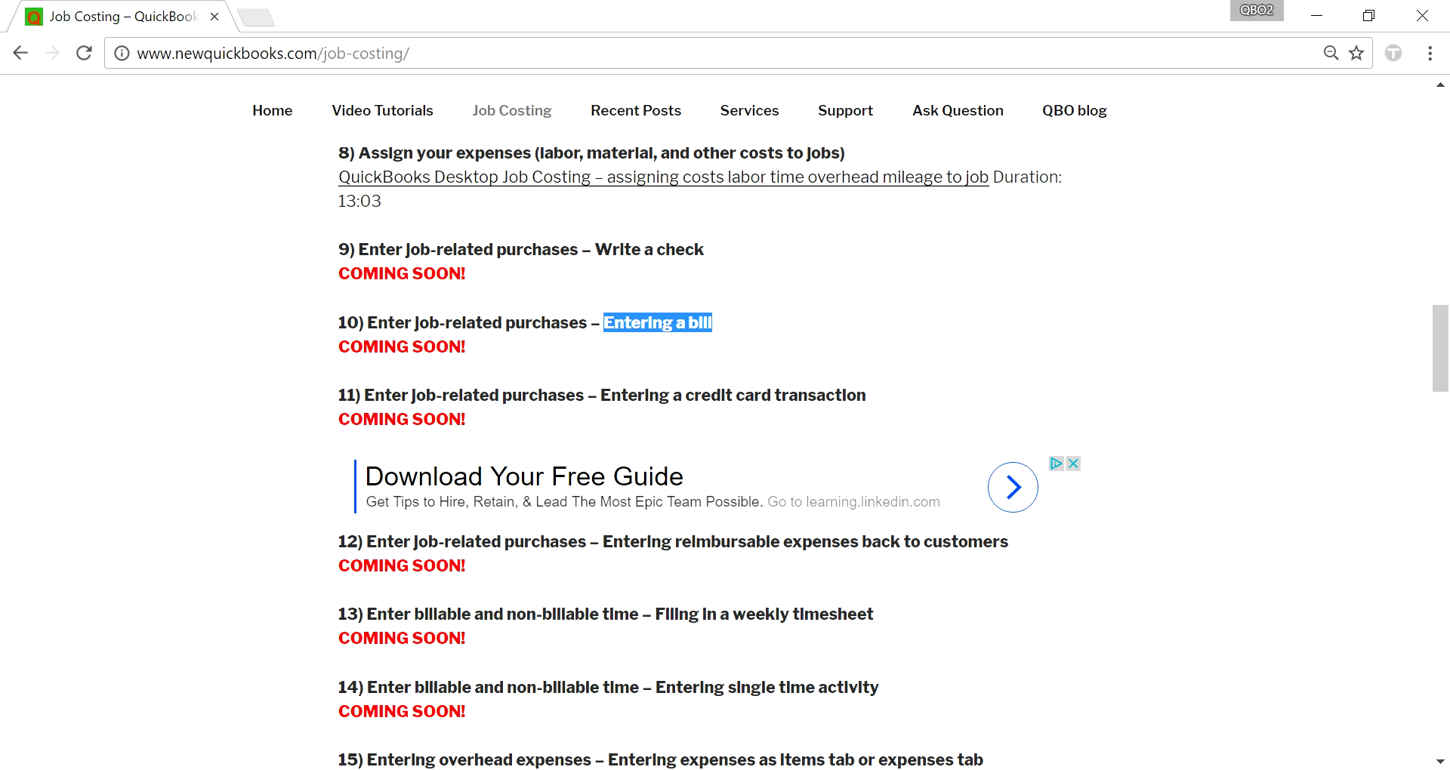
# - Switch to Photos and advance through the job costing slides to the subscribe youtube.png image
pyautogui.hotkey('alt', 'Tab')
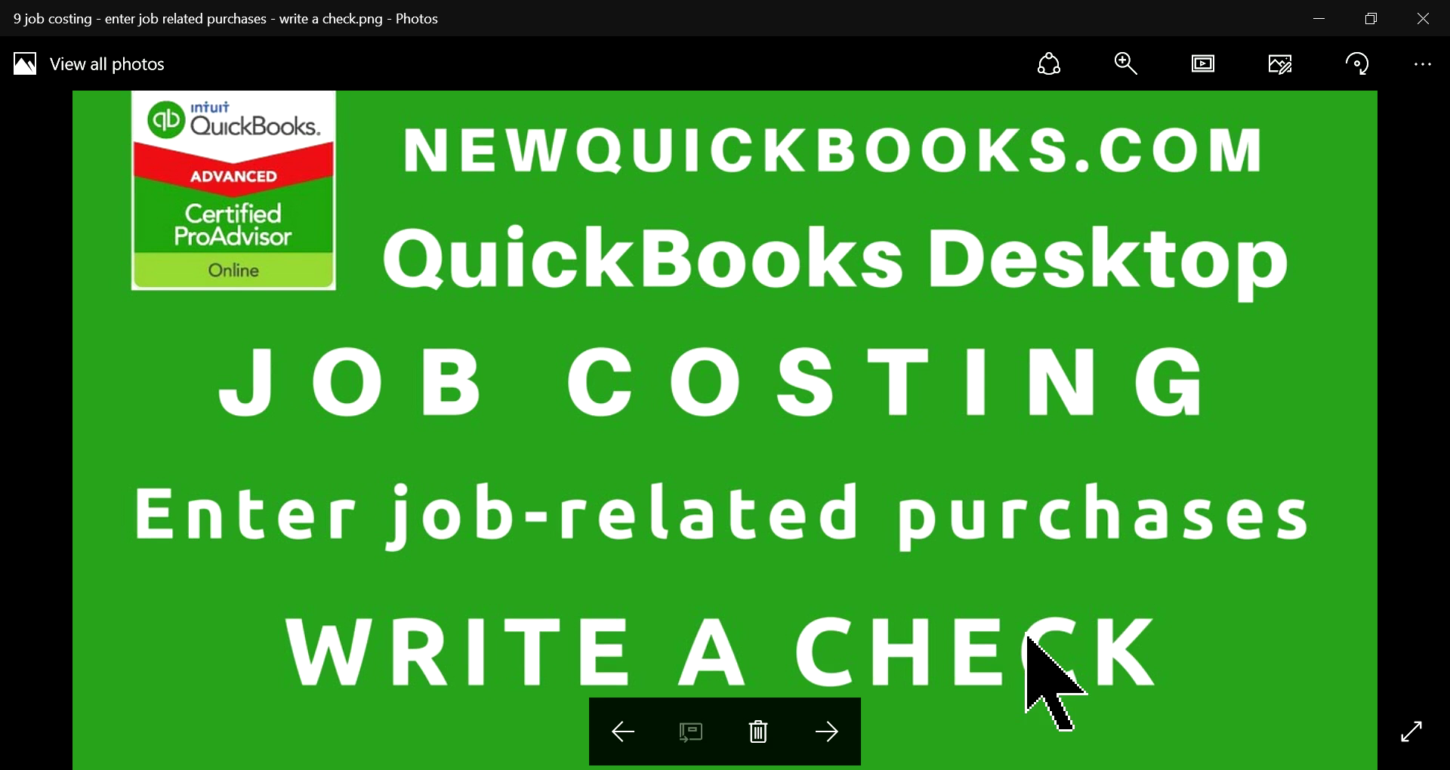
pyautogui.click(829, 734)
pyautogui.click(828, 734)
pyautogui.click(828, 734)
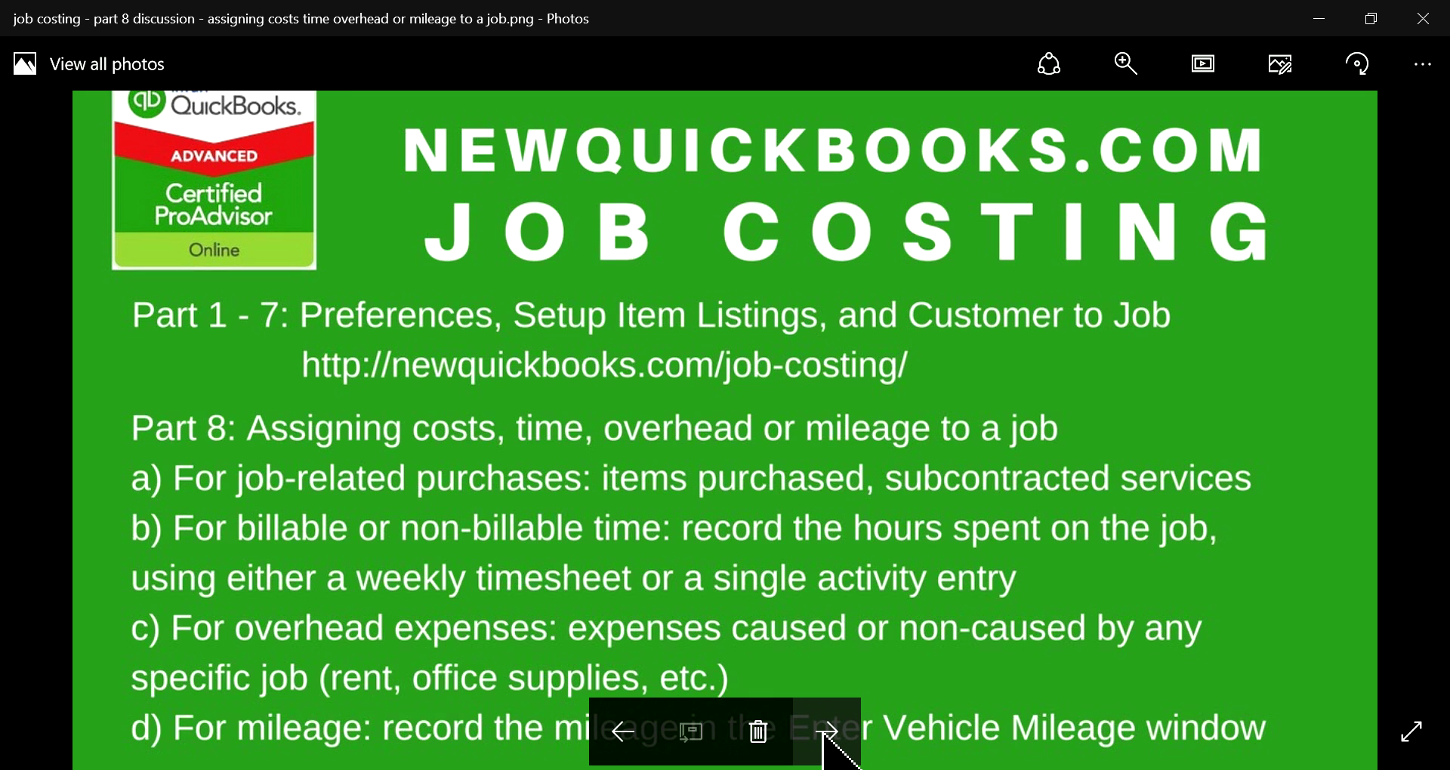
pyautogui.click(828, 734)
pyautogui.click(829, 734)
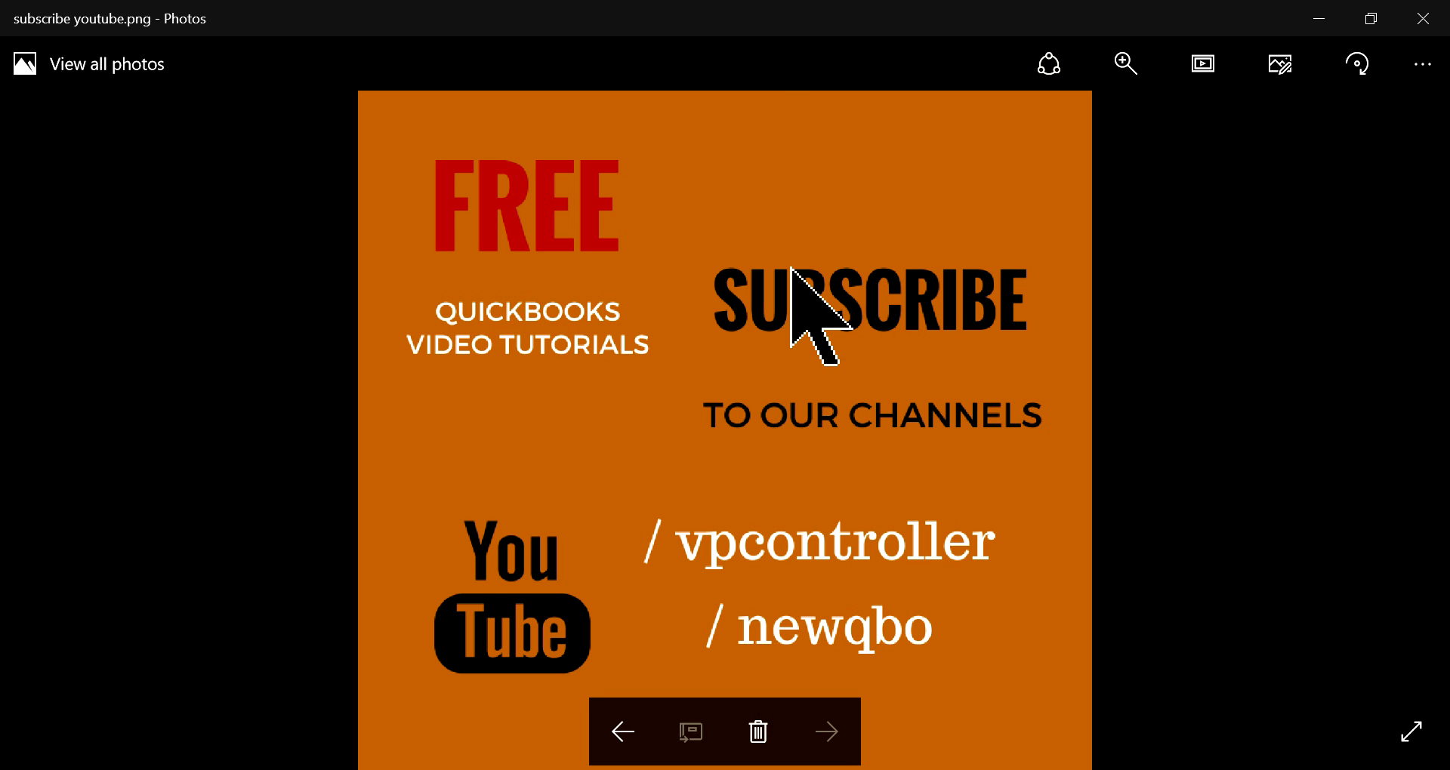